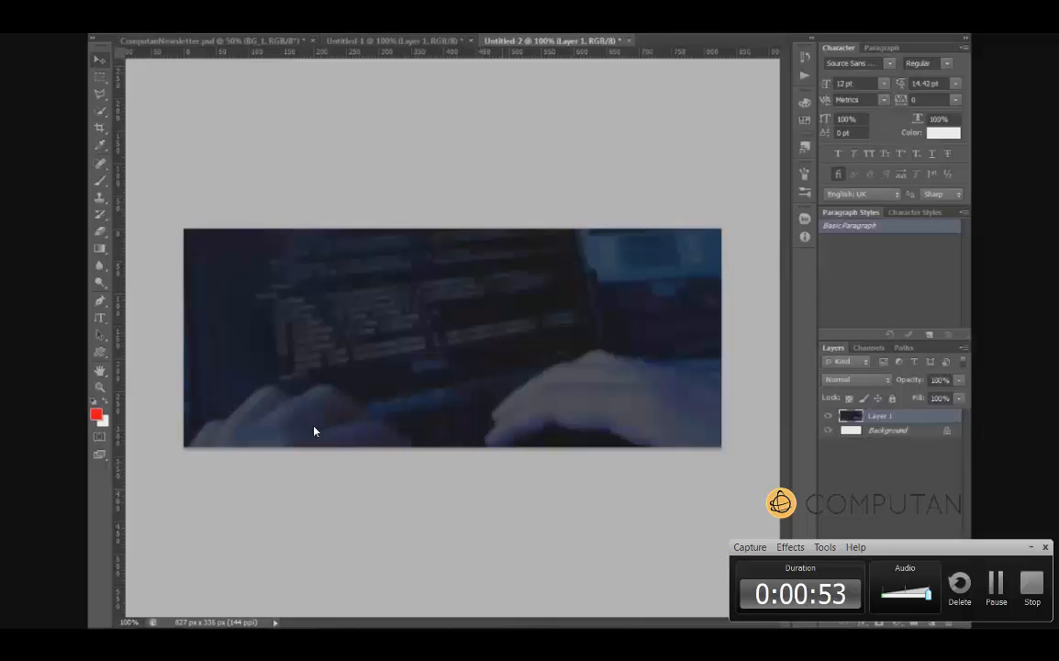
Export for web both the open background image and the copied Outsource Calculator banner, pasting the banner into a new 645 × 128 pixel document.
key(ctrl+alt+shift+s)
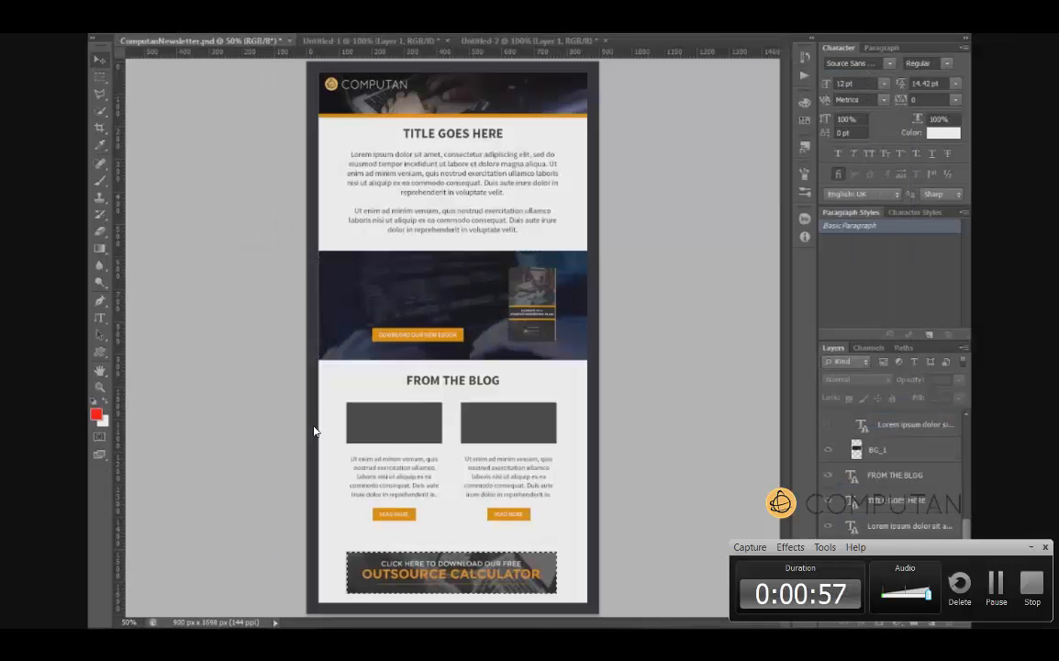
key(ctrl+n)
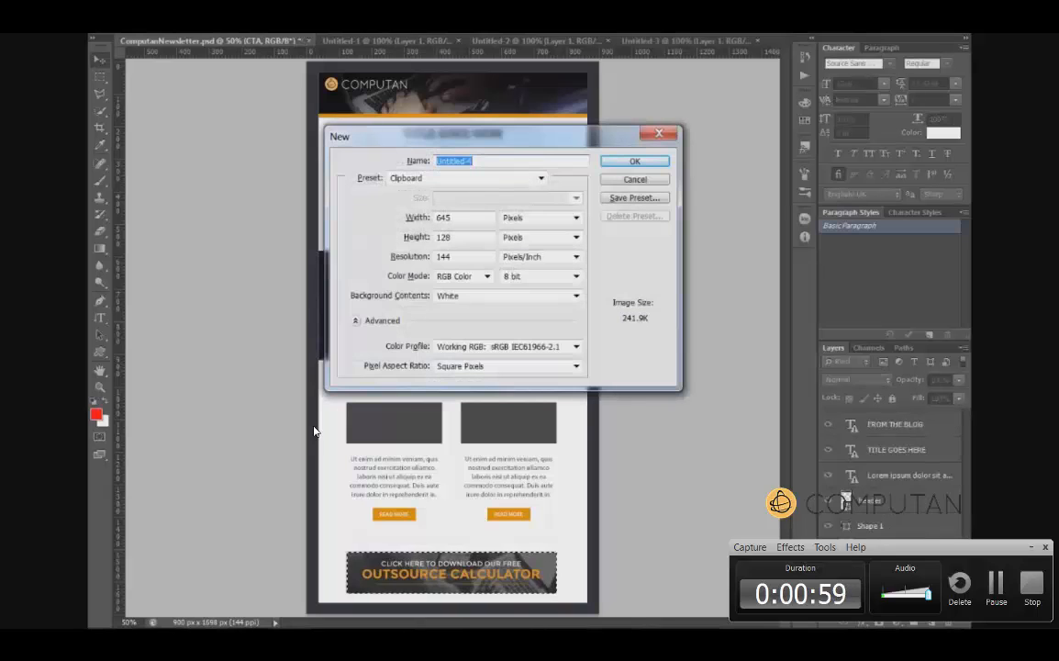
key(Return)
key(ctrl+v)
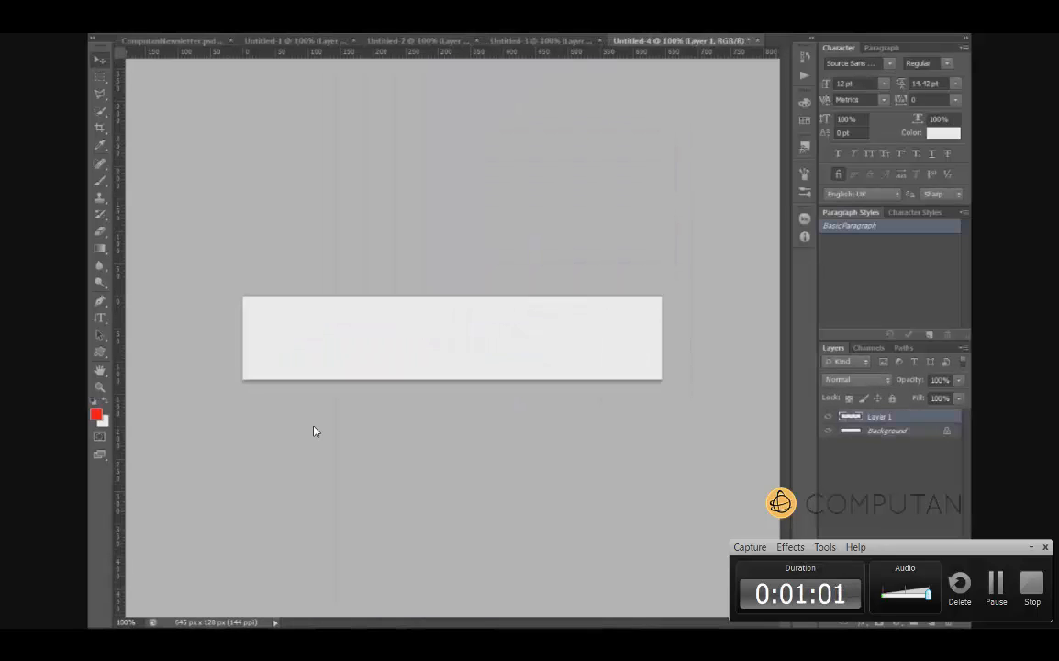
key(ctrl+alt+shift+s)
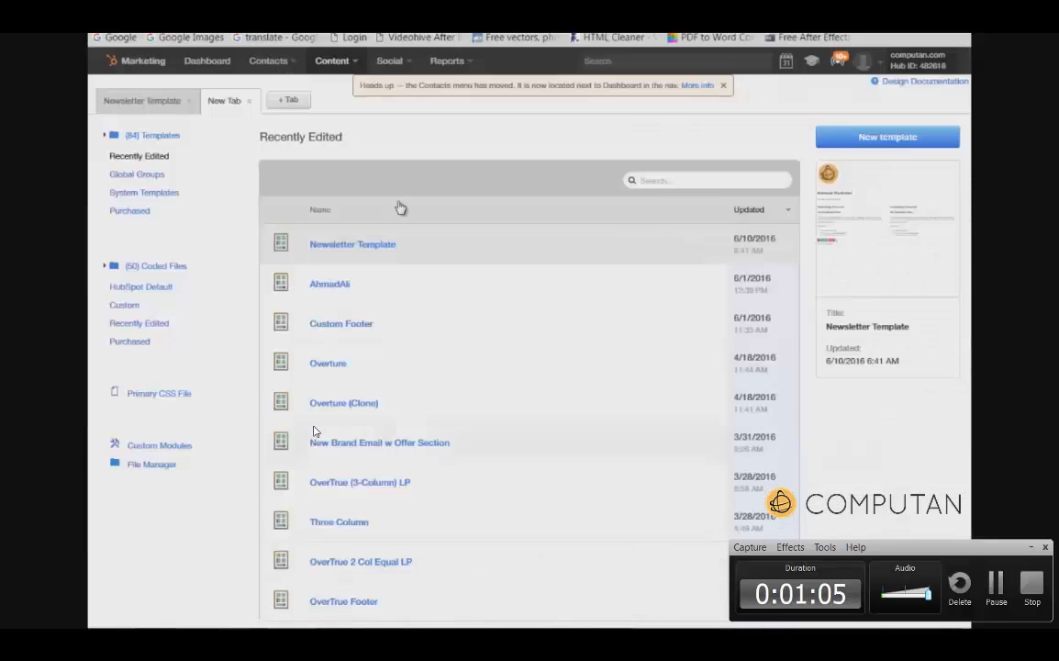
Open HubSpot's Design Manager and dismiss its welcome message.
click(332, 62)
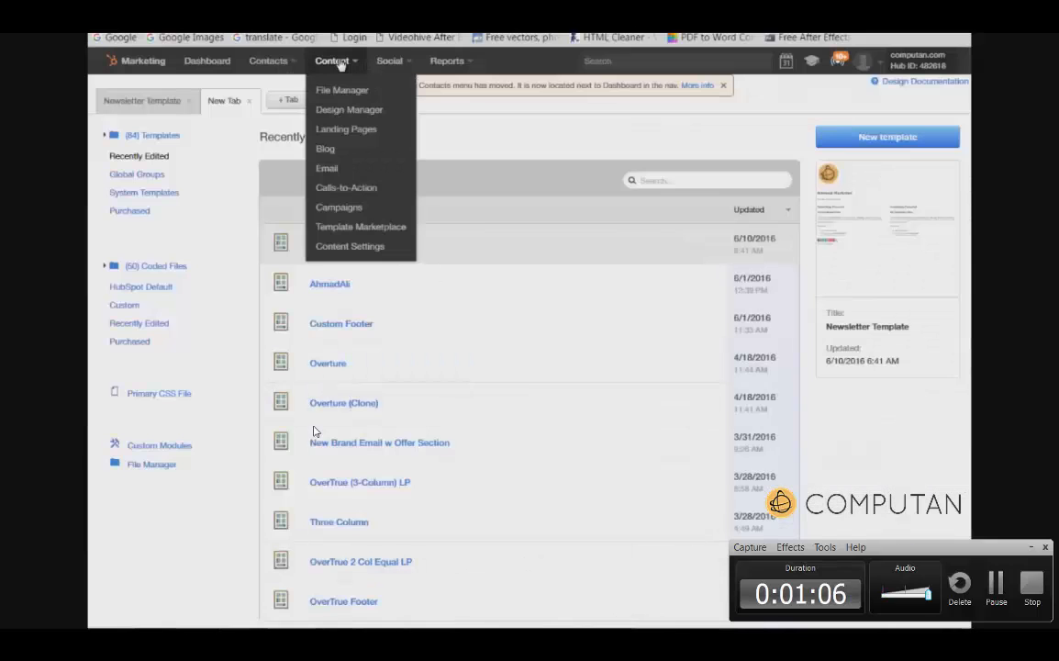
click(338, 113)
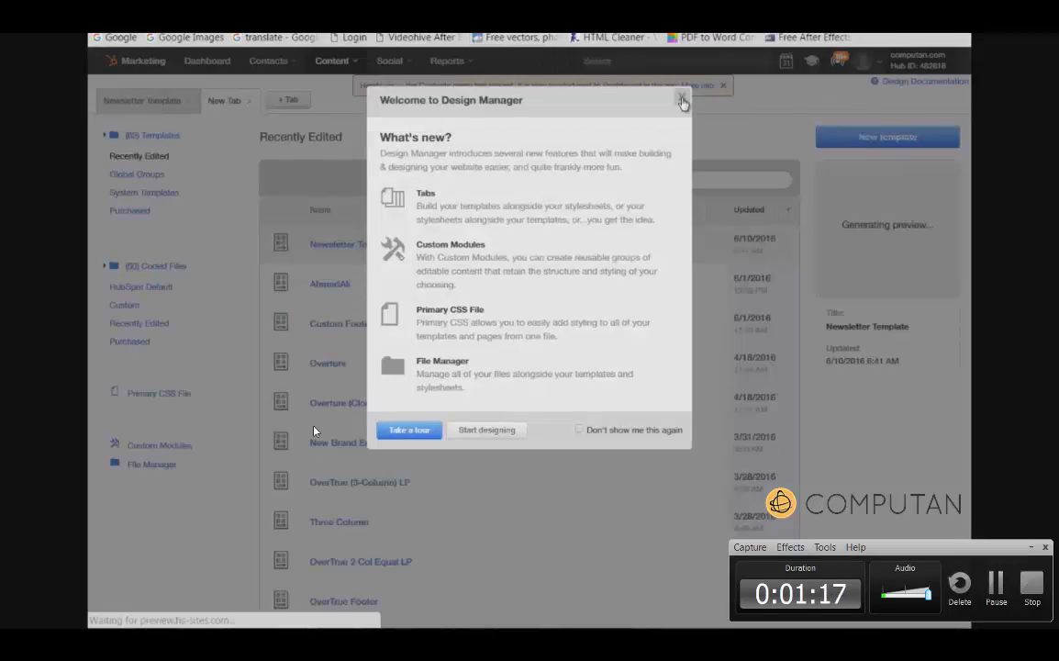
click(682, 98)
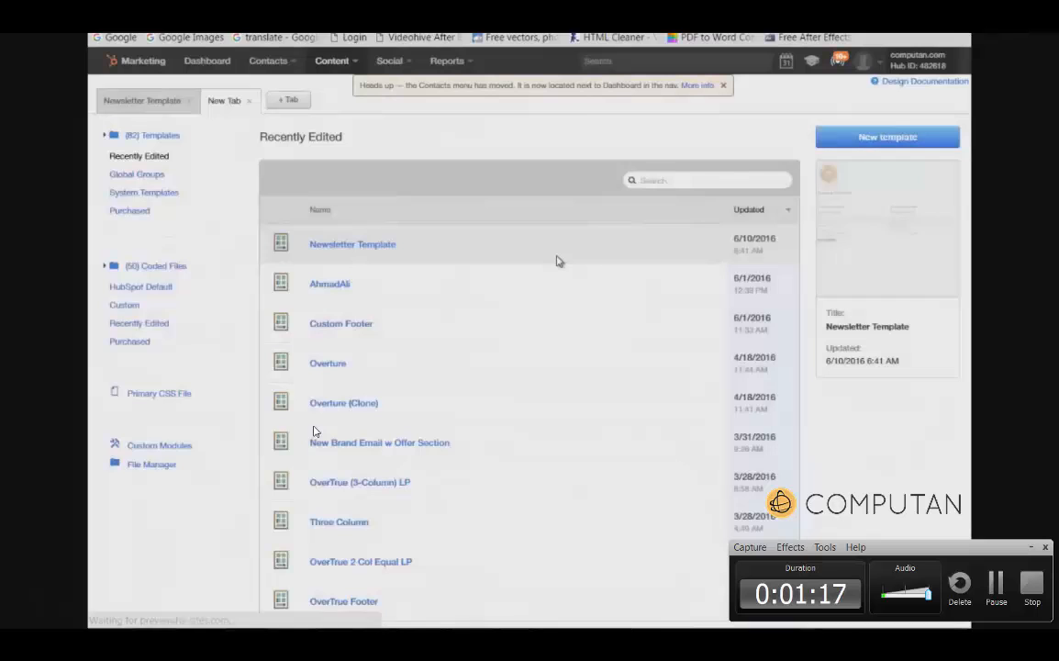
Create a page template with the Template Builder and save it as "Newsletter Template for Computan" in the Web Page Basic folder.
click(895, 140)
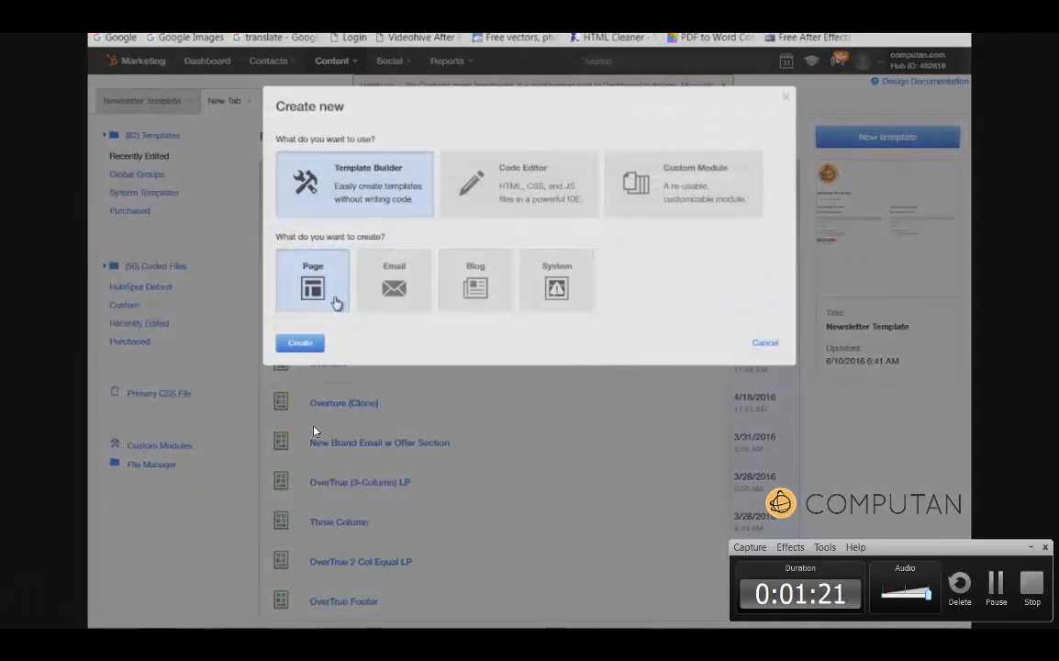
click(303, 344)
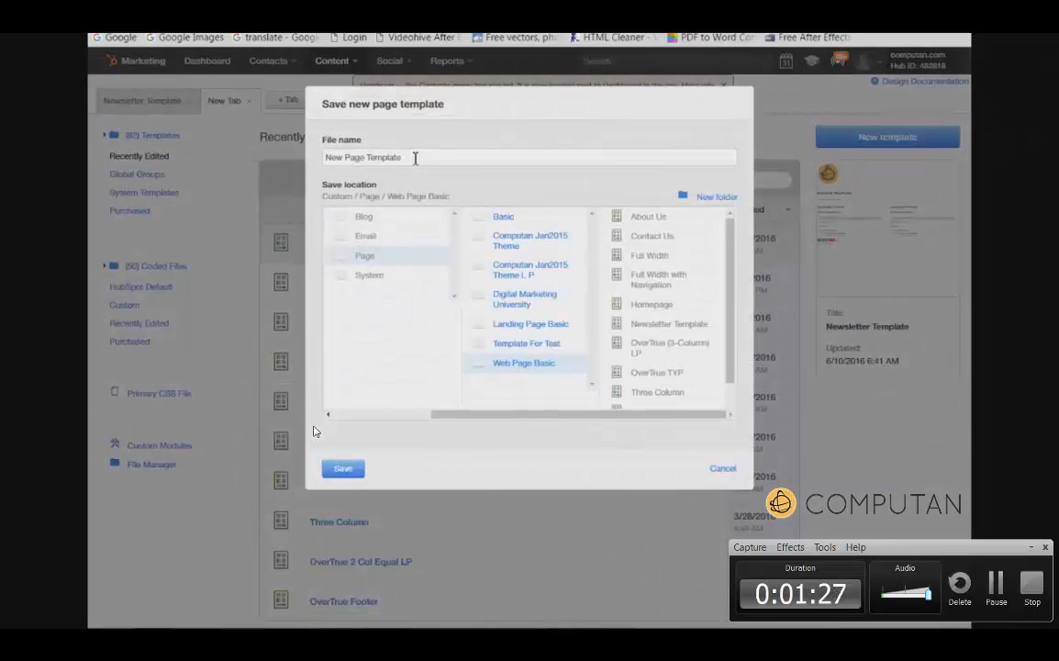
drag(366, 158, 324, 157)
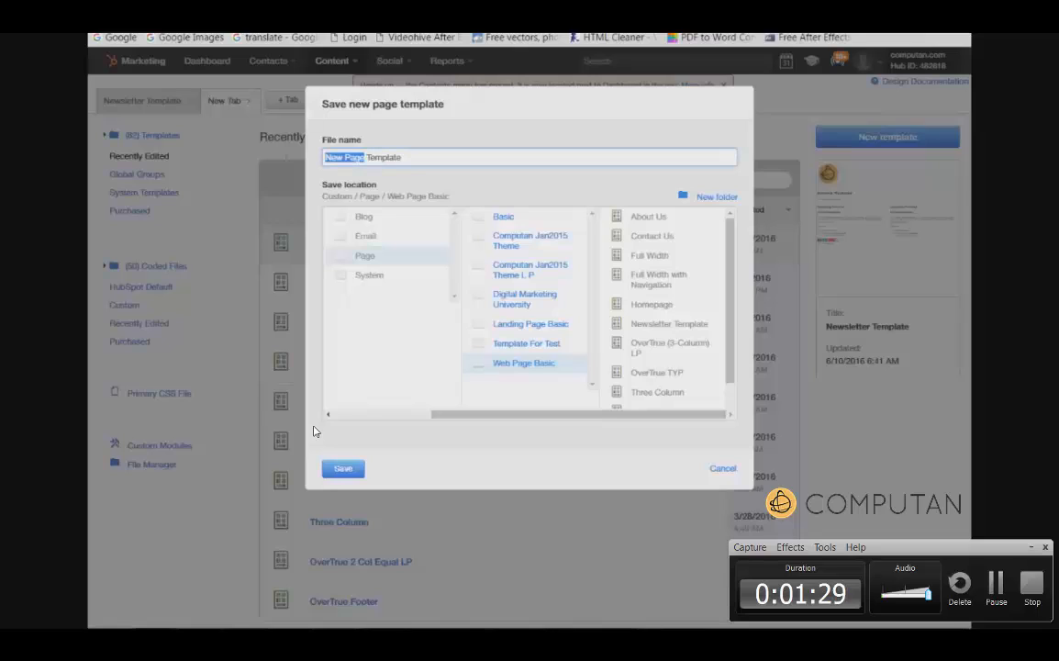
text(News)
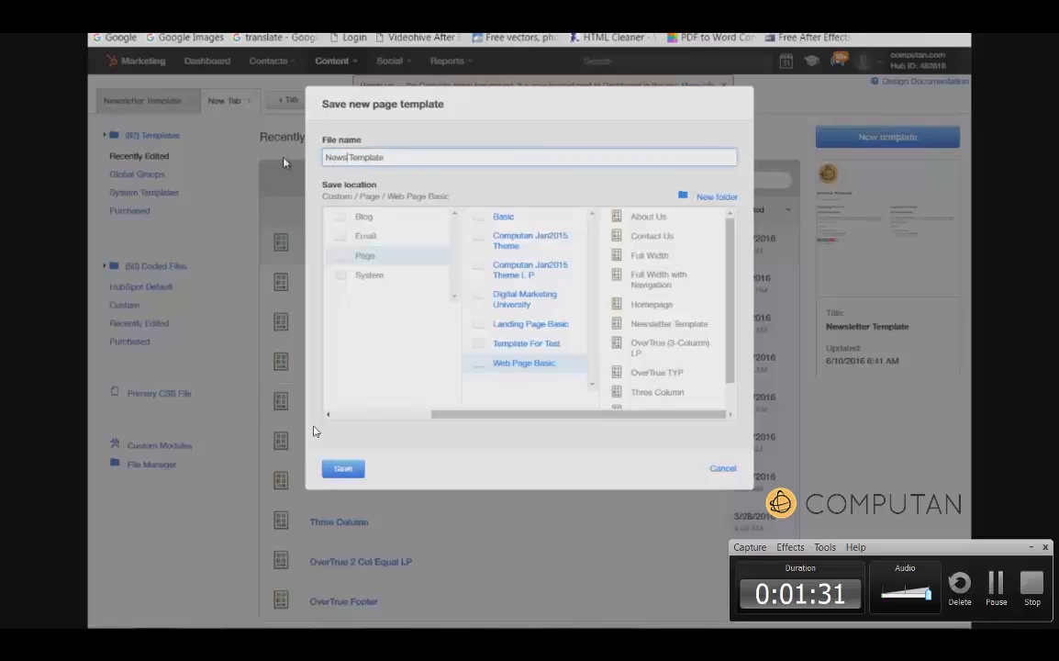
text(letter)
text(mputan)
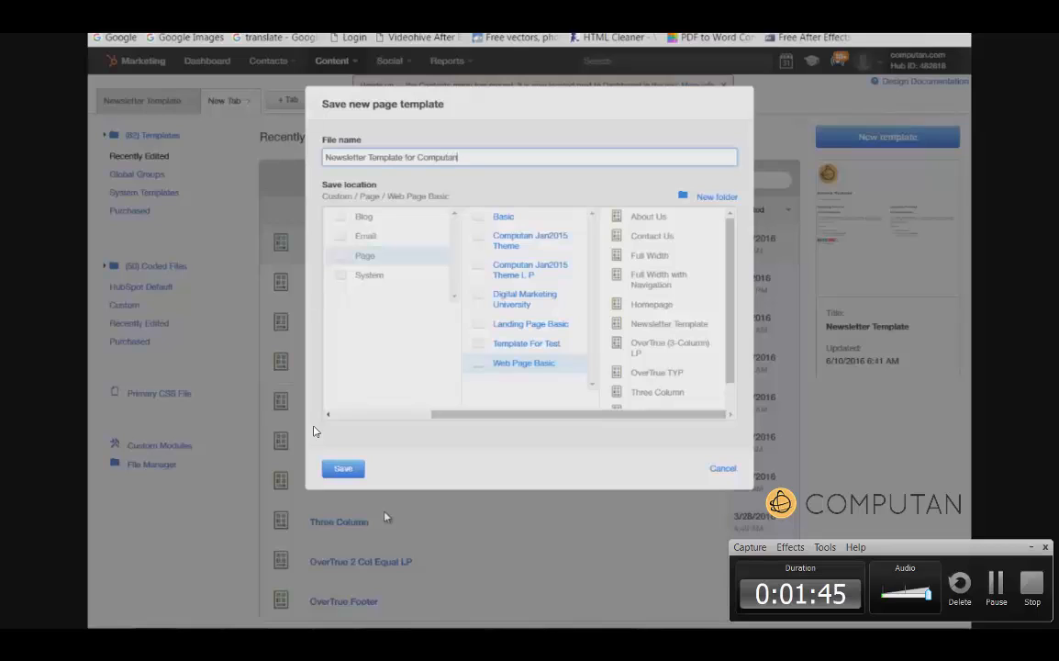
click(351, 475)
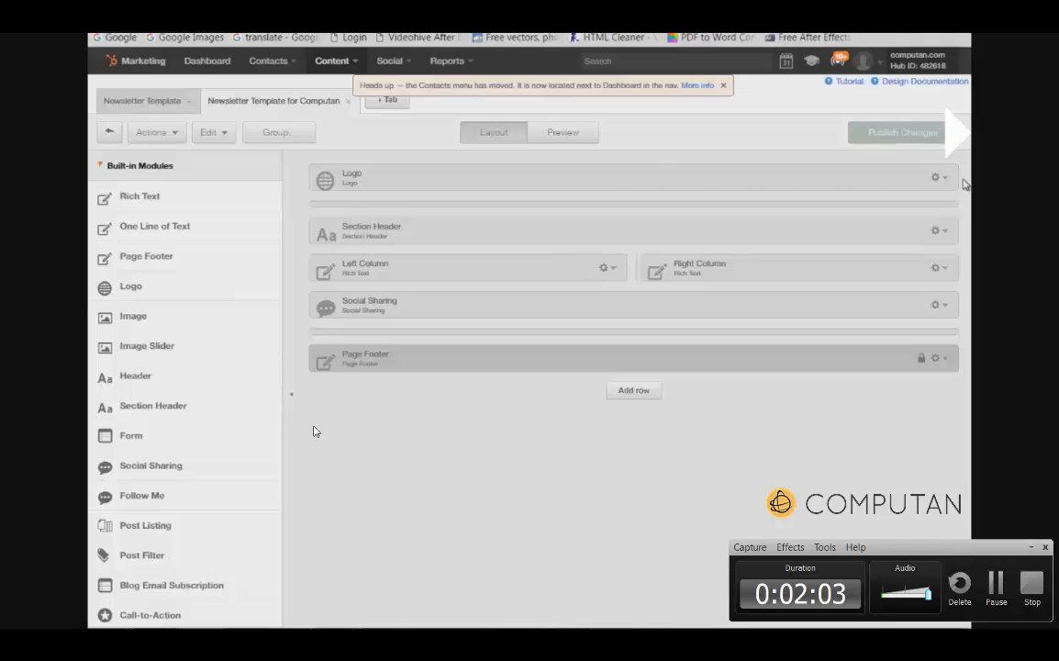
Delete the Logo module and add a Rich Text module in its place at the start of the layout.
click(946, 179)
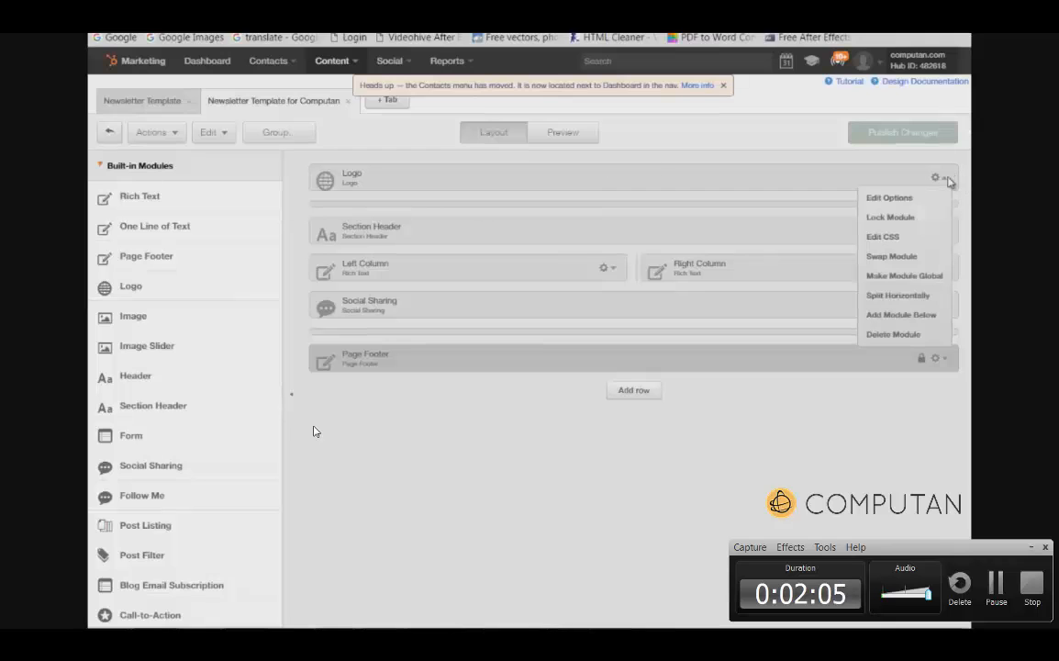
click(896, 334)
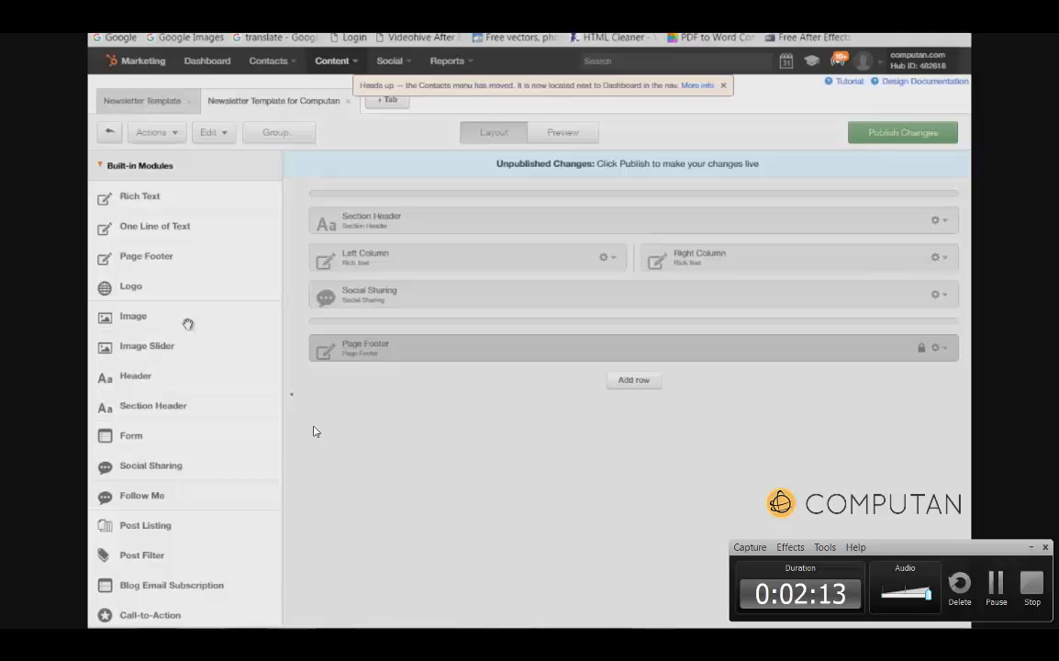
drag(136, 194, 425, 193)
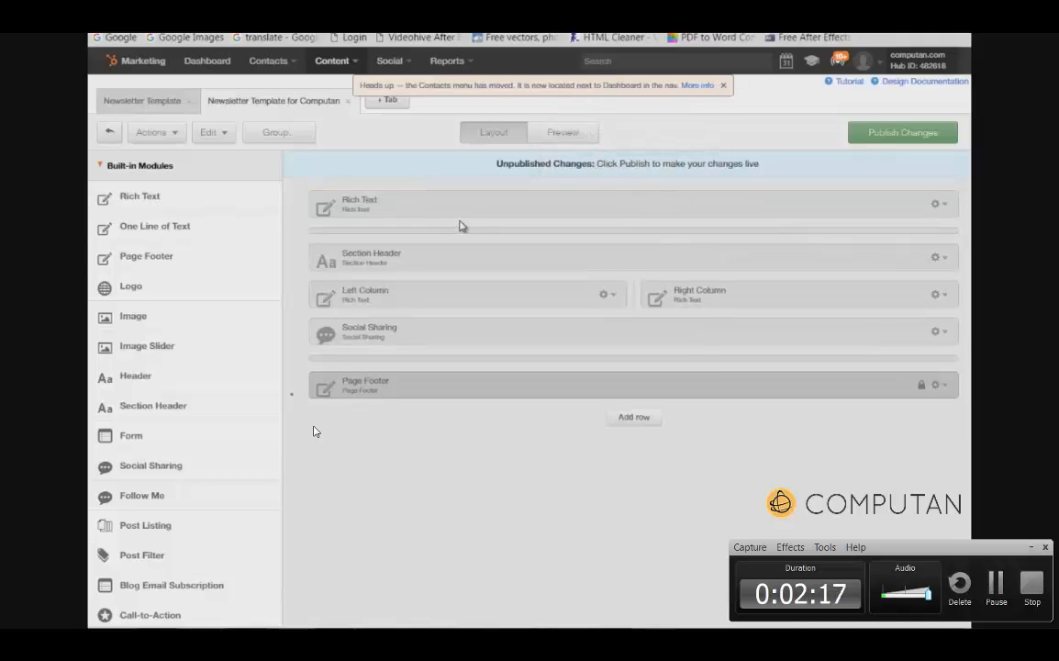
Clear all default content from the new Rich Text module.
click(946, 205)
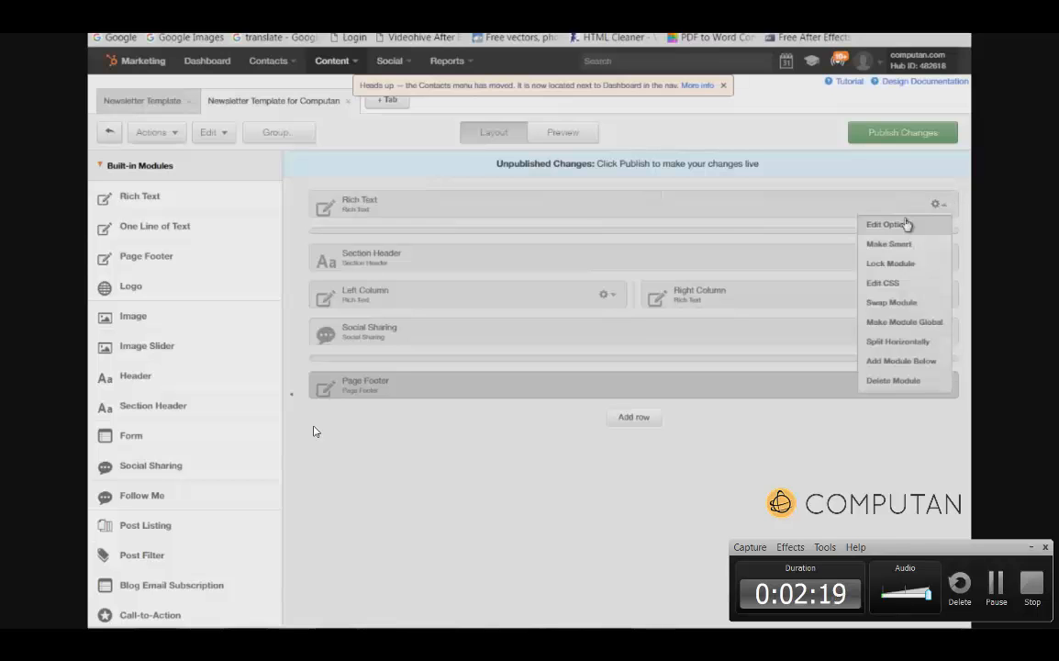
click(902, 226)
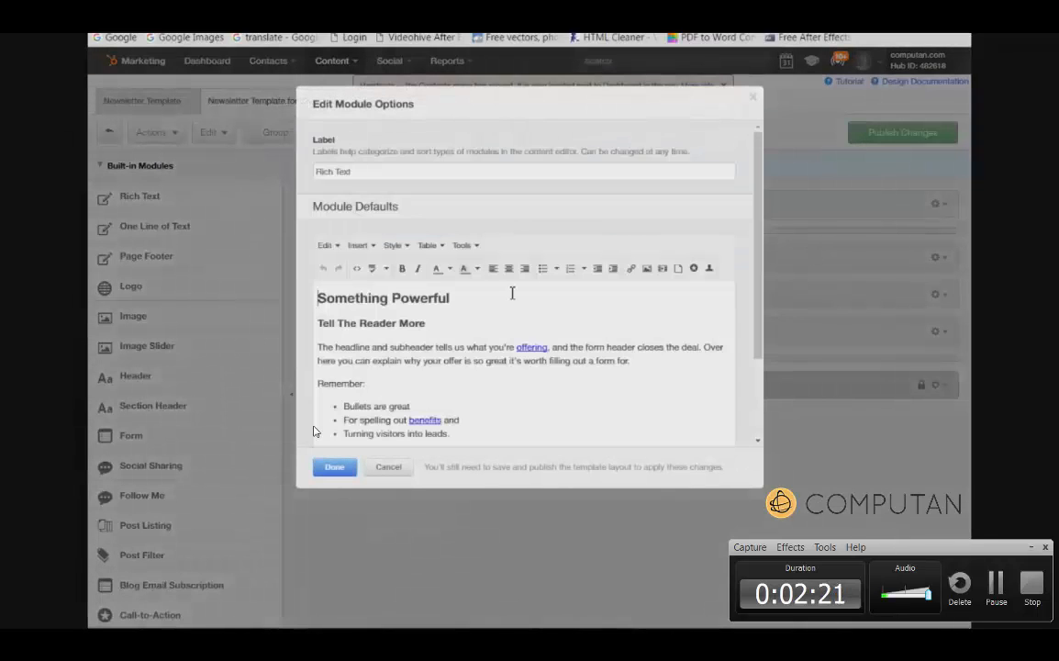
key(ctrl+a)
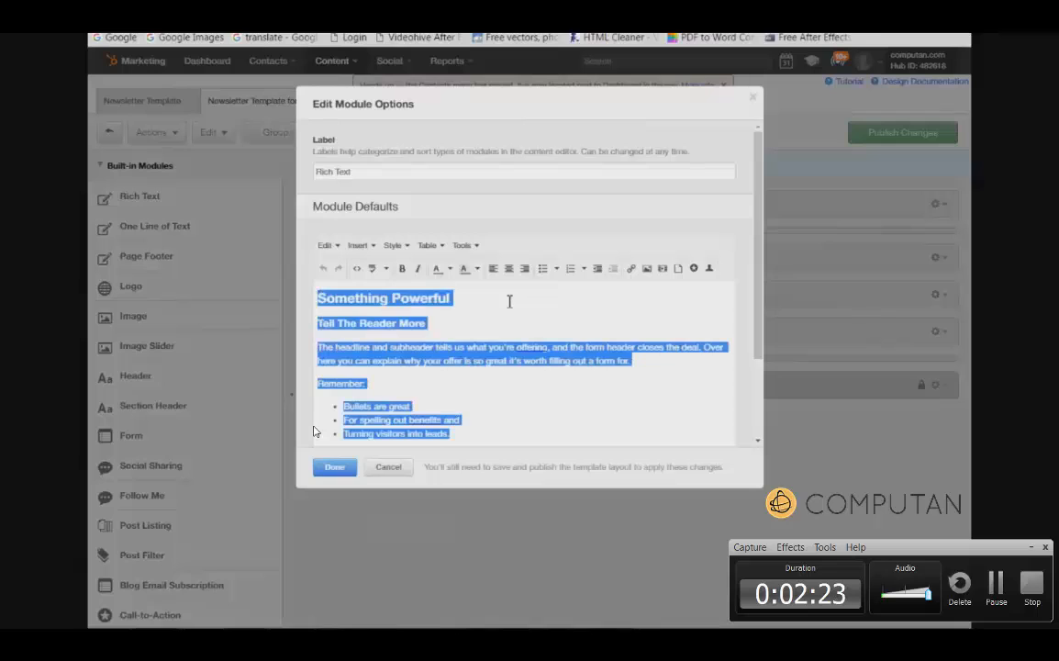
key(Delete)
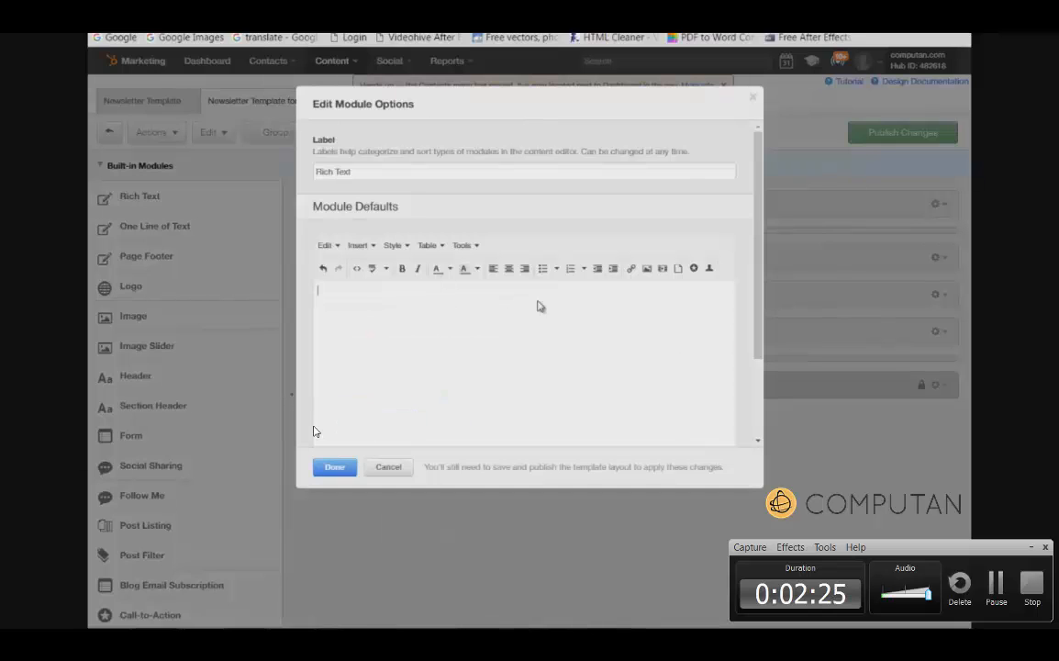
Upload Header.jpg, insert it into the Rich Text module and set it to the Large quick size.
click(647, 269)
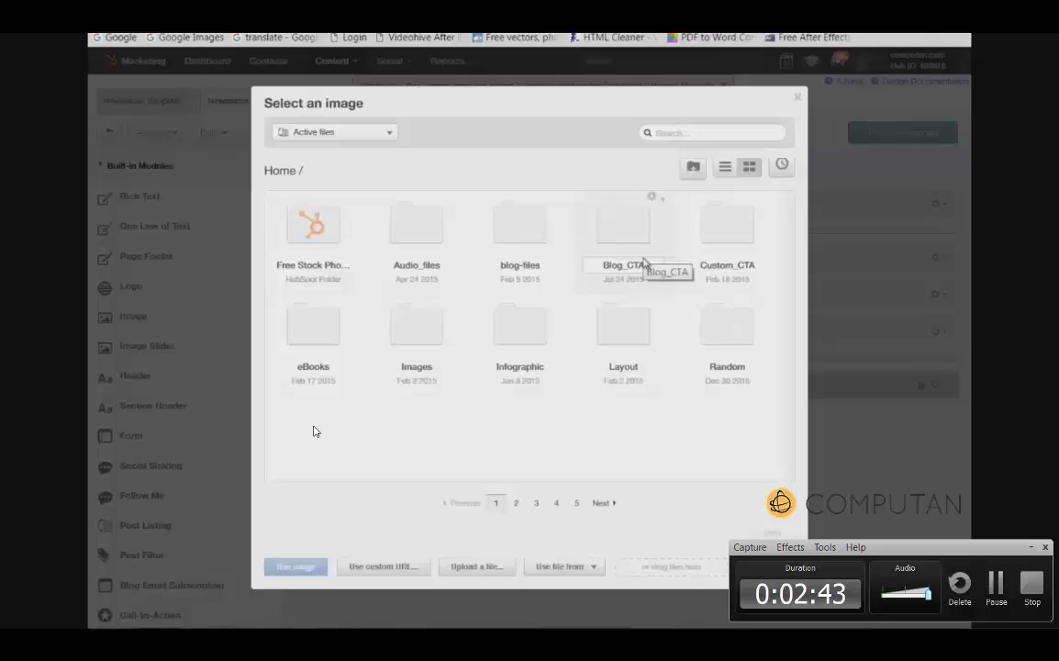
click(469, 567)
click(356, 109)
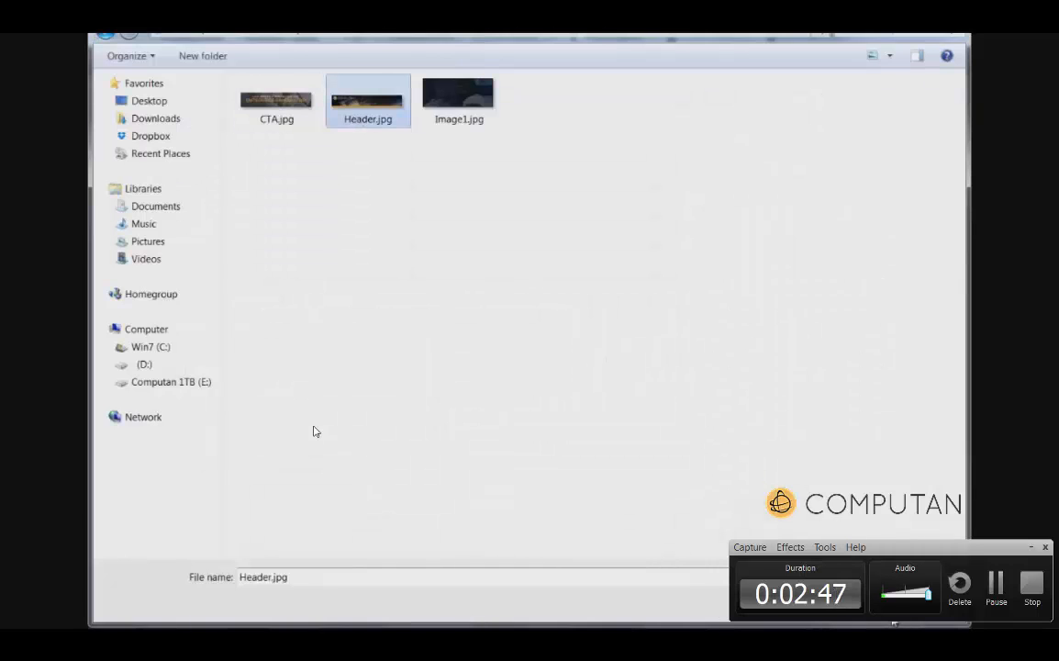
key(Return)
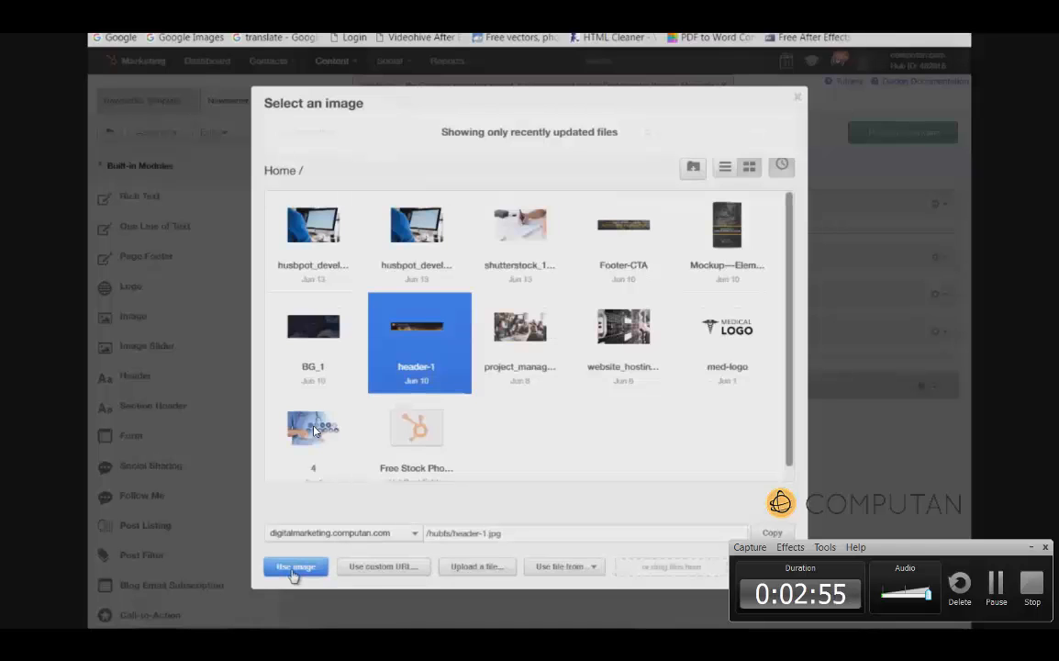
click(294, 569)
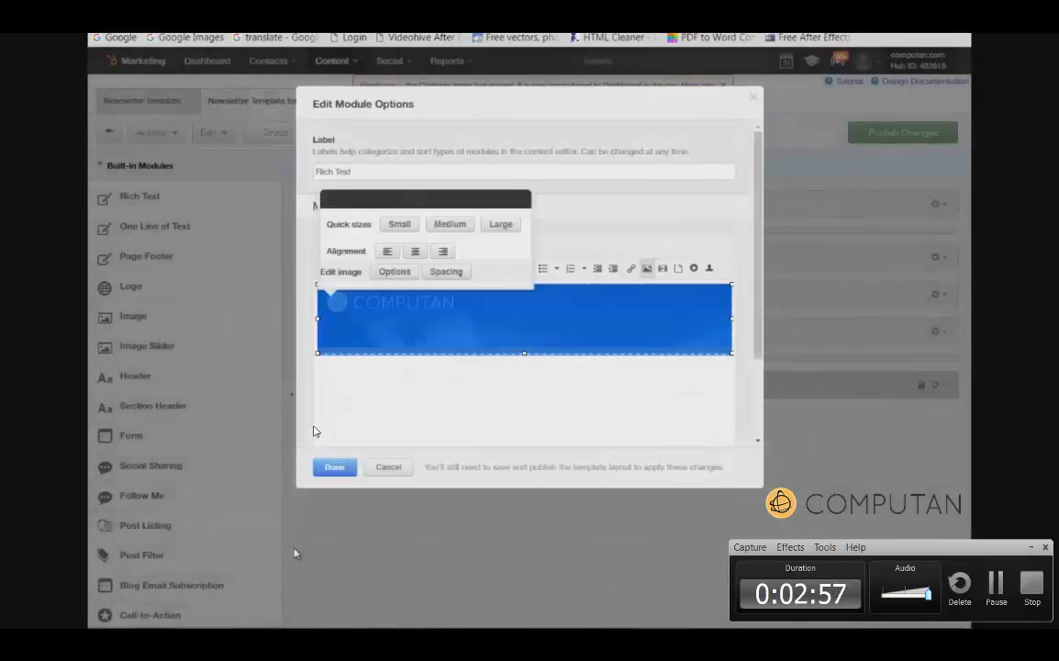
click(500, 224)
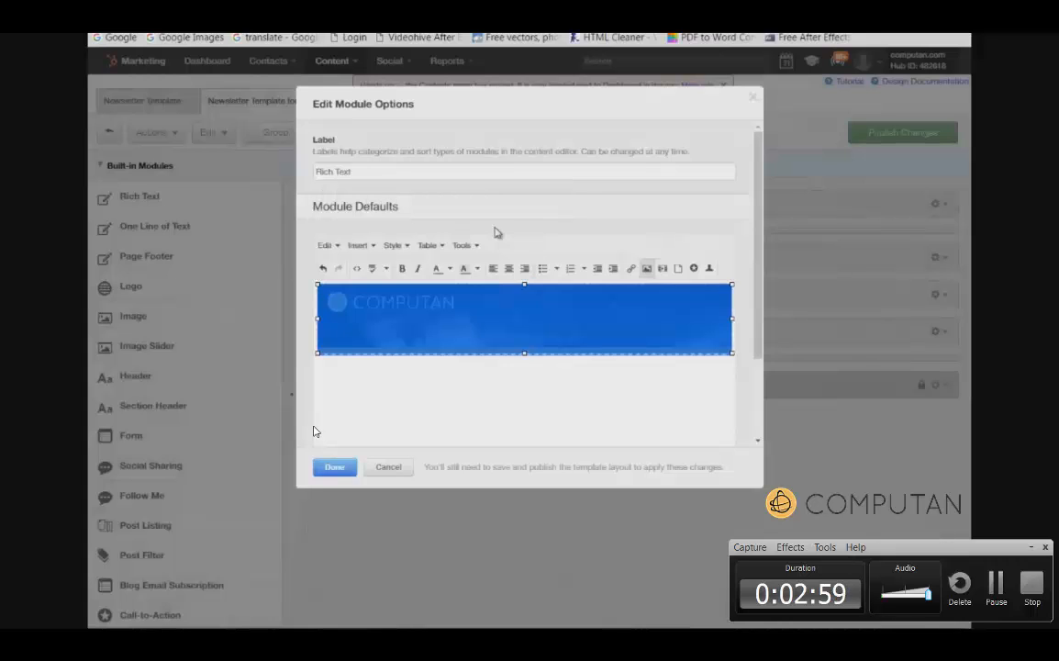
Set the header image's width attribute and inline width style to 100% in the source code and save it.
click(355, 269)
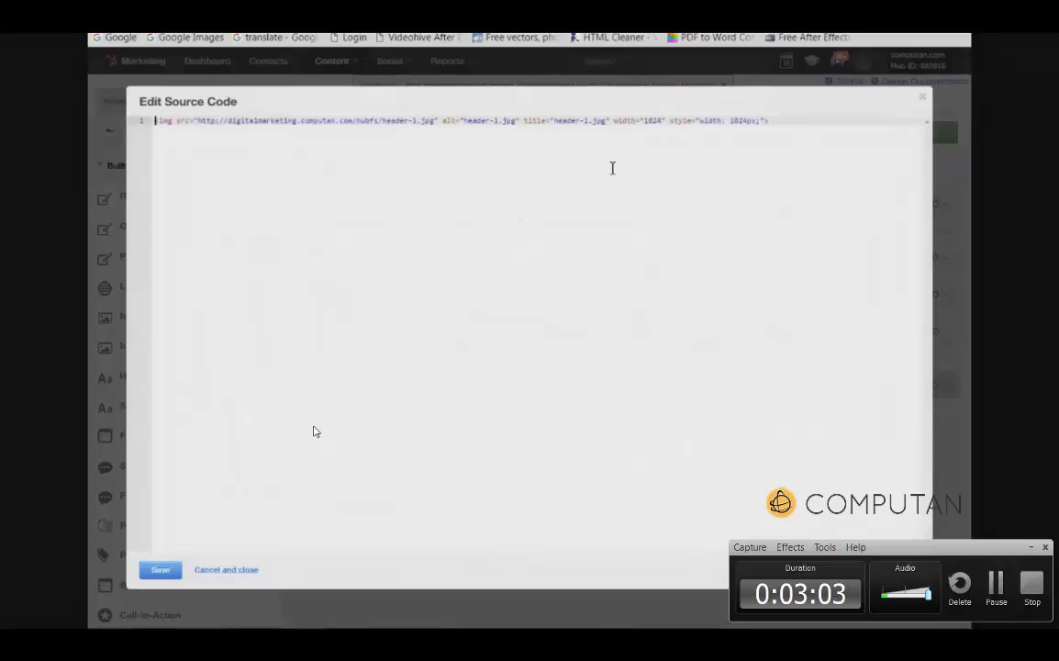
drag(646, 120, 662, 122)
text(100%)
key(Right)
key(Right)
key(Right)
key(Right)
key(Right)
key(Right)
key(Right)
key(Right)
key(Right)
key(Right)
key(Right)
key(Right)
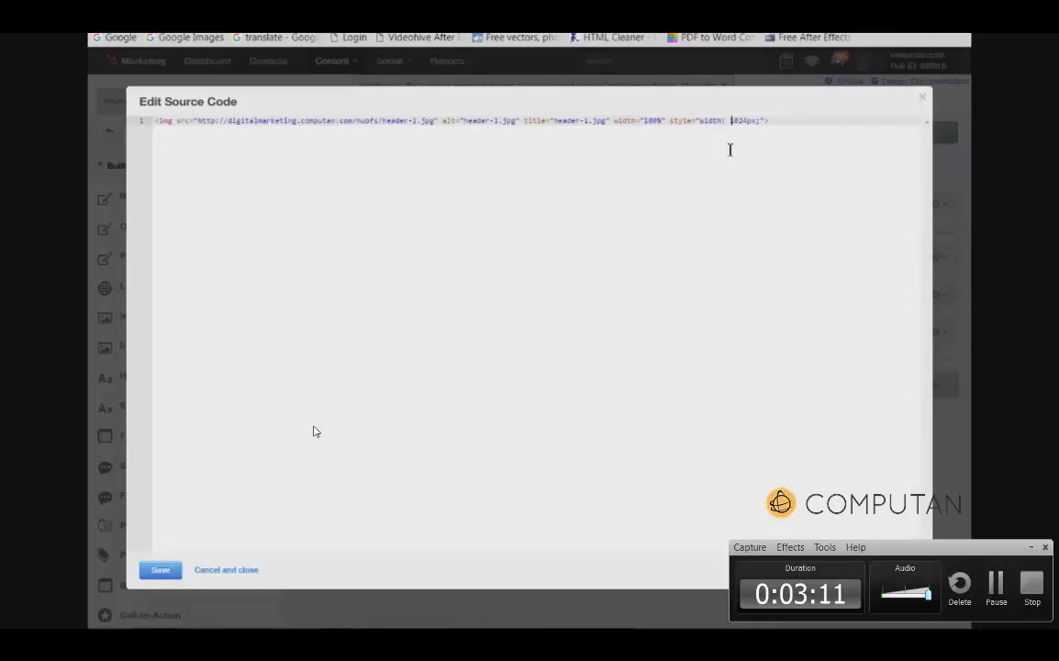
key(shift+Right)
key(shift+Right)
key(shift+Right)
key(shift+Right)
key(shift+Right)
key(shift+Right)
text(100%)
click(175, 571)
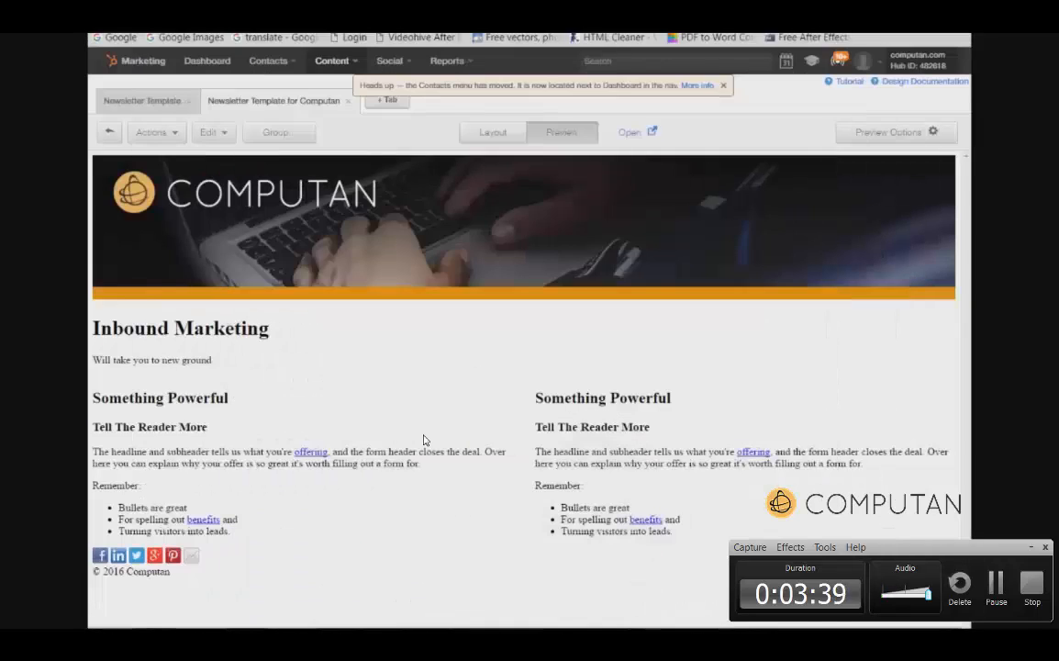
key(space)
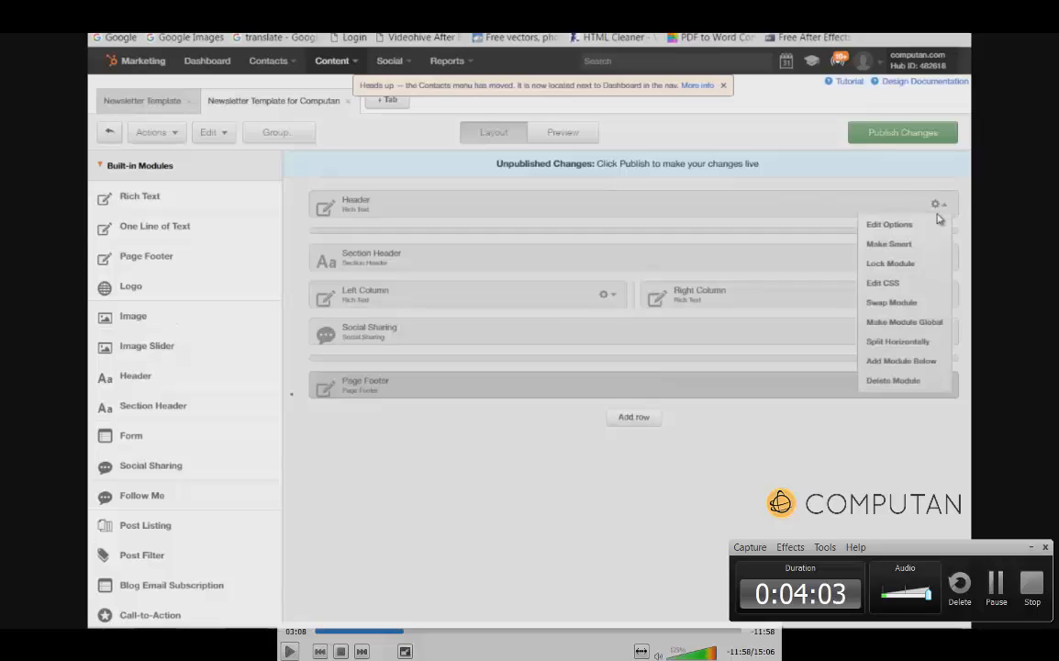
key(space)
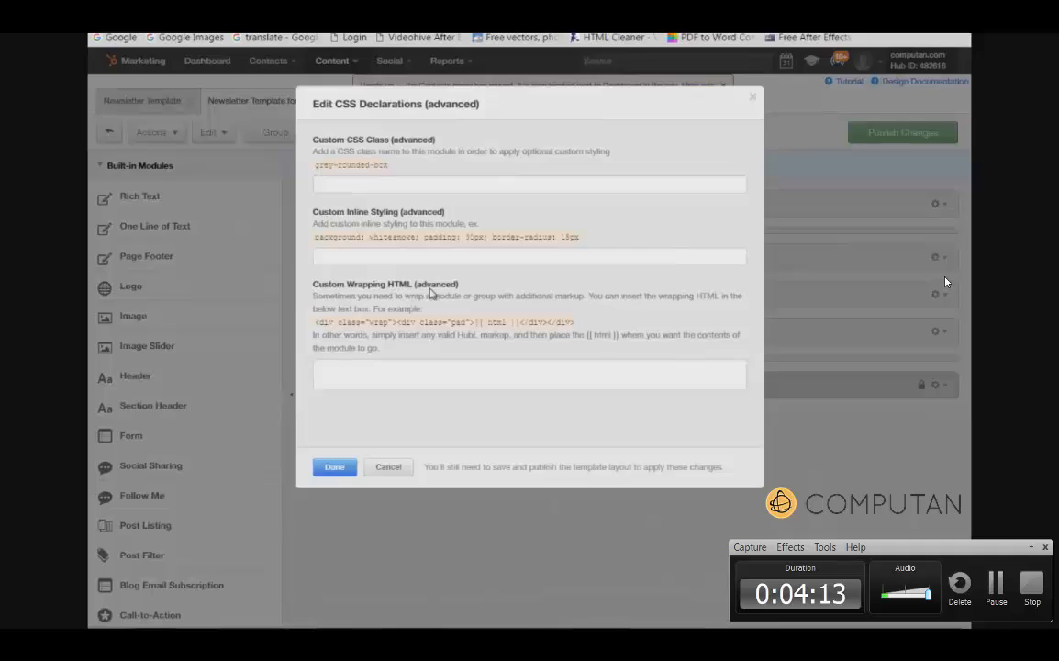
Add 15px solid #2e2e37 top, left and right borders as the Header module's custom inline styling and preview the template against the newsletter design.
click(426, 260)
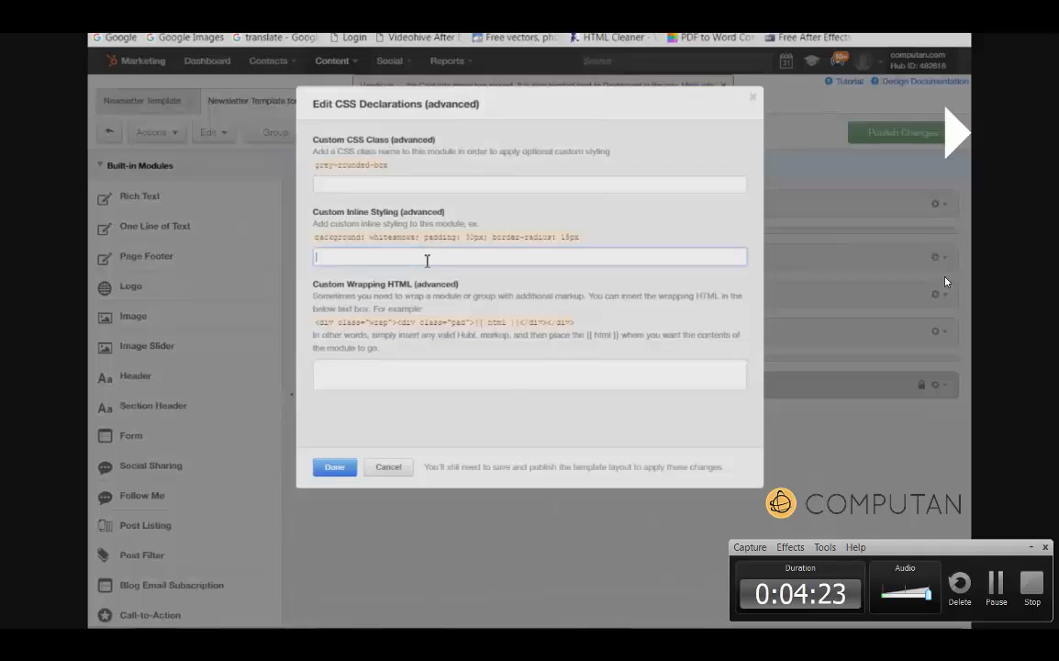
text(border-top:solid 15px #2e2e37; border-left:solid 15px #2e2e37; border-right:solid 15px #2e2e37;)
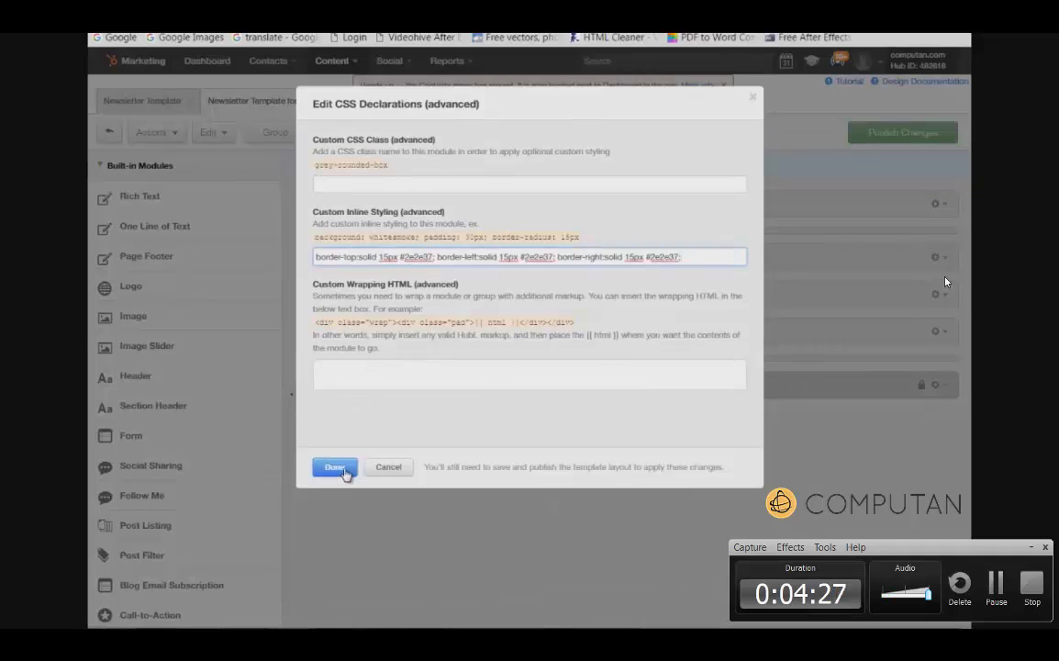
click(344, 471)
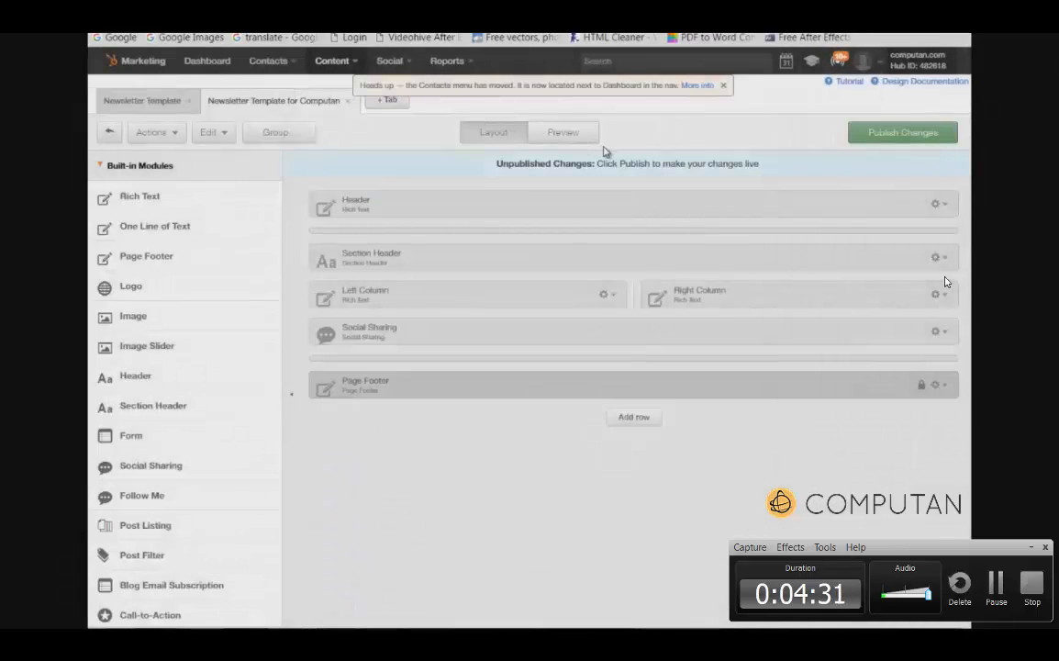
click(575, 136)
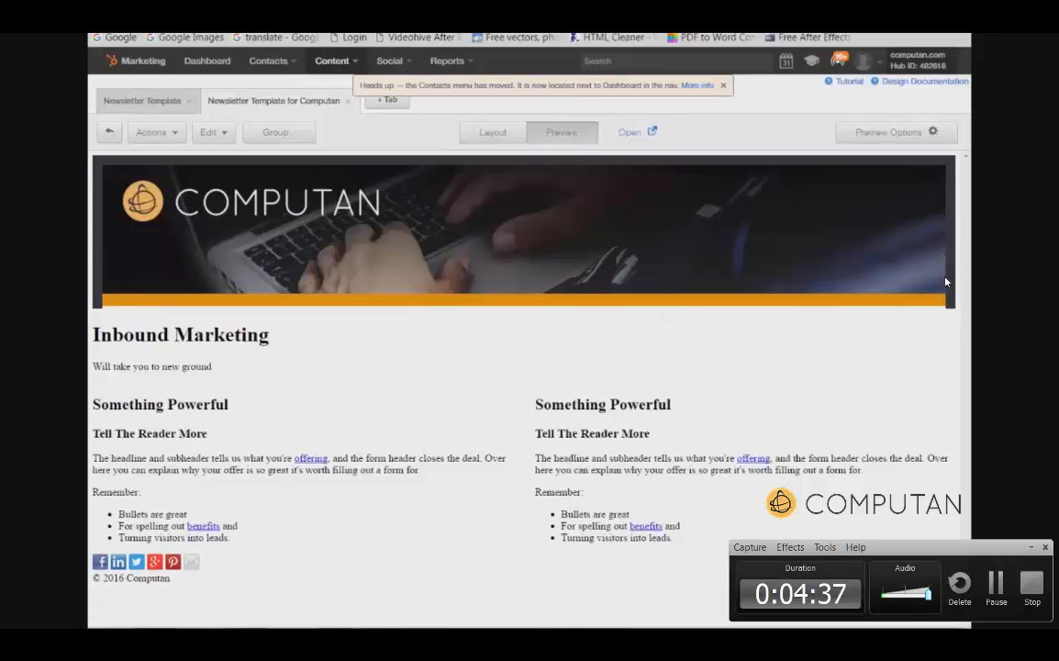
key(alt+Tab)
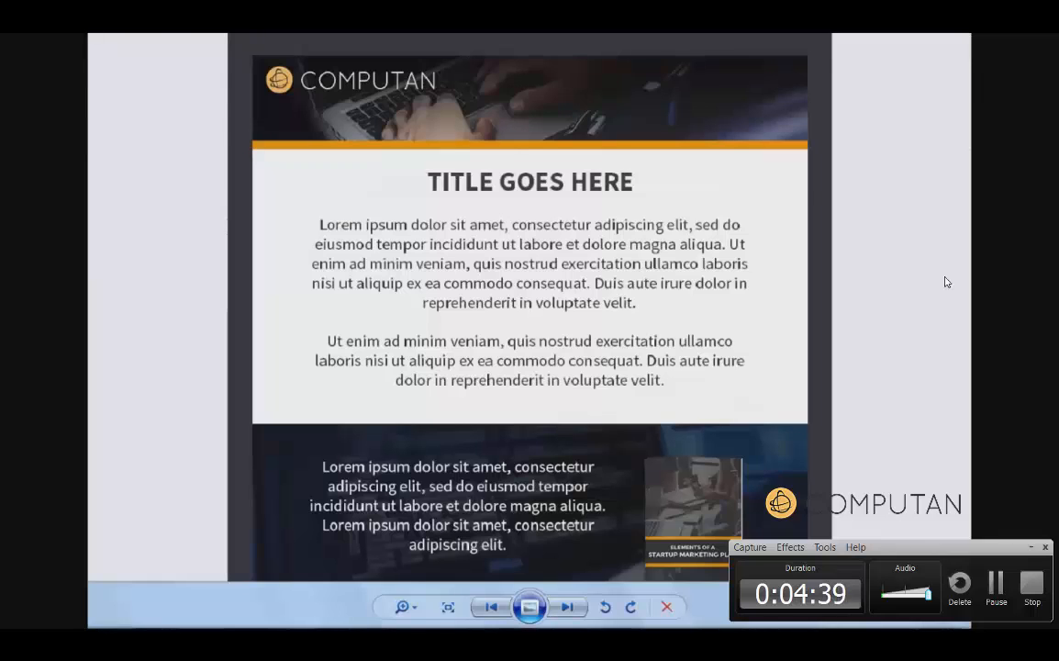
Delete the Section Header module and add a Rich Text module in its place above the left and right columns.
key(alt+Tab)
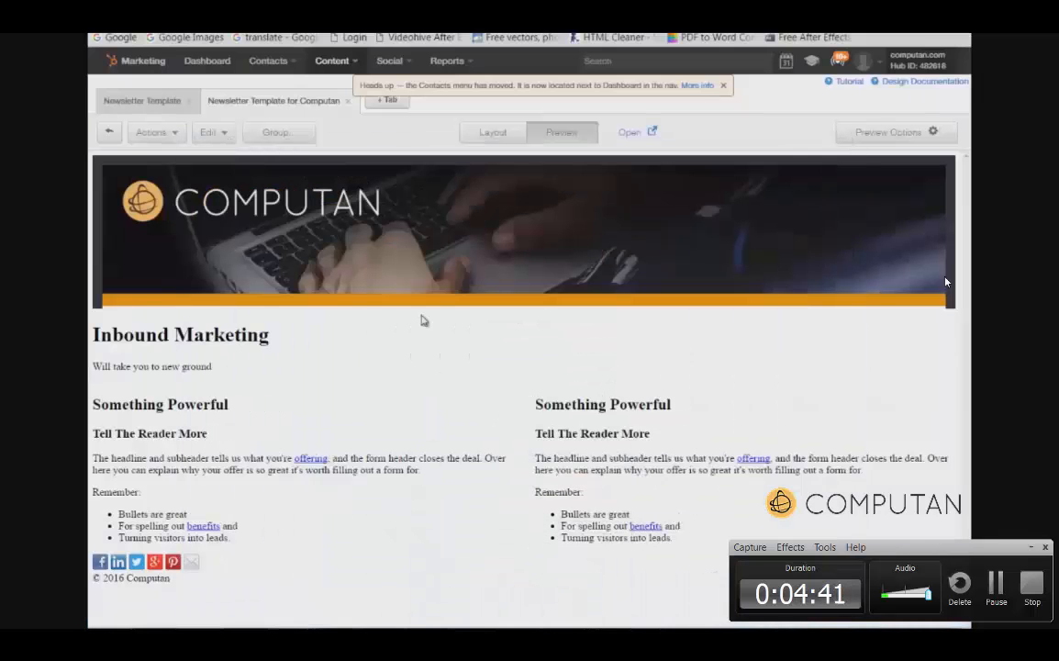
click(489, 146)
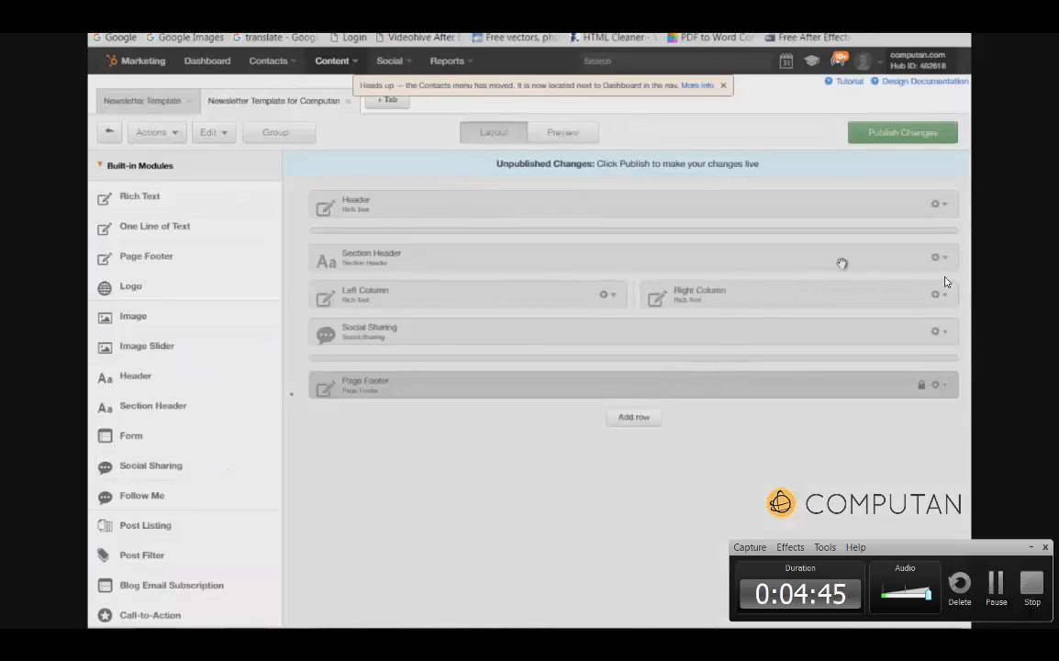
click(946, 256)
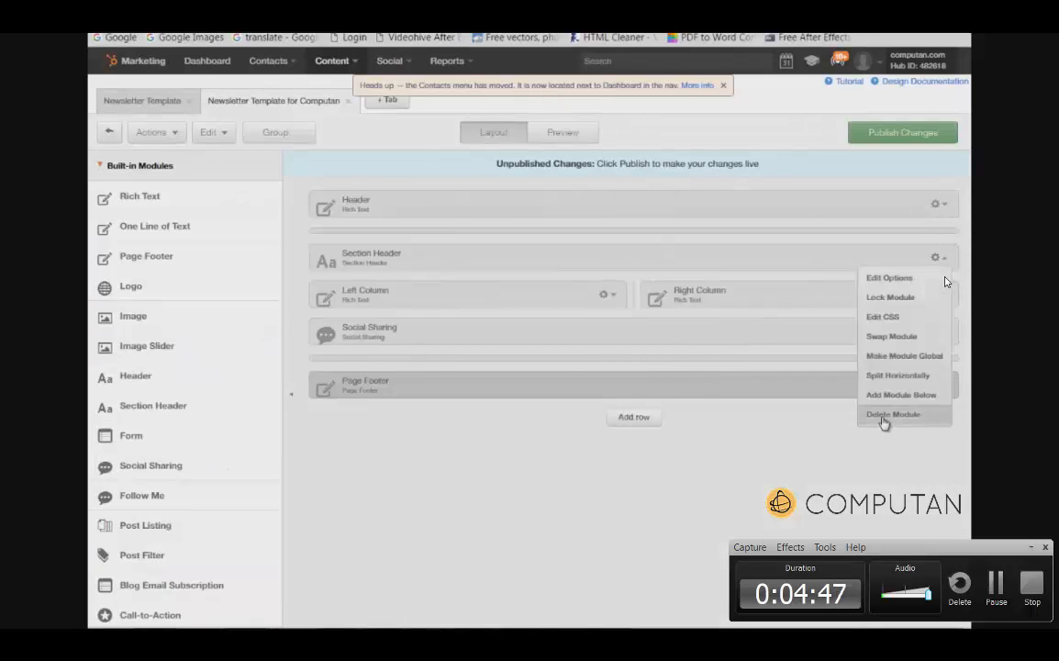
click(884, 415)
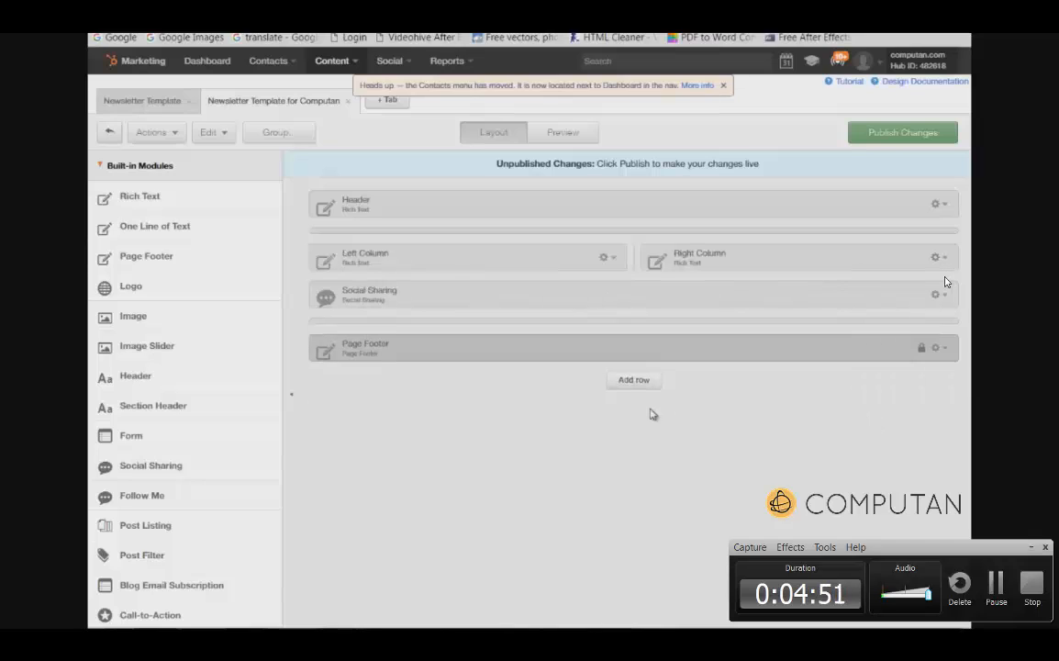
drag(323, 256, 429, 247)
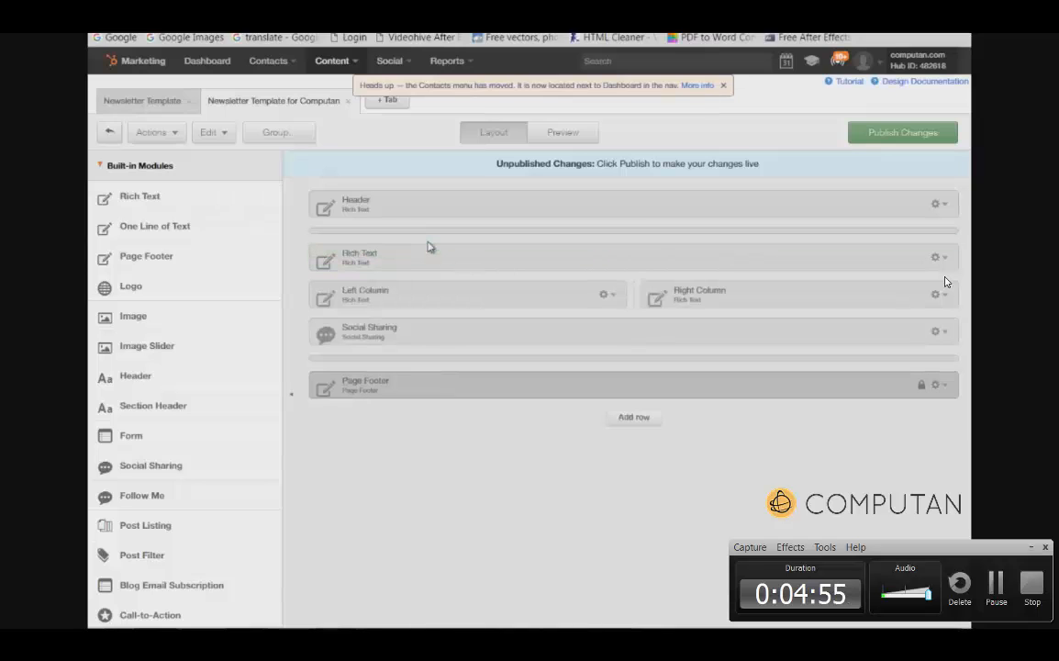
Give the new Rich Text module custom inline styling with 25px 80px padding, solid 15px #2e2e37 left and right borders and Source Sans pro font.
mouse_move(452, 263)
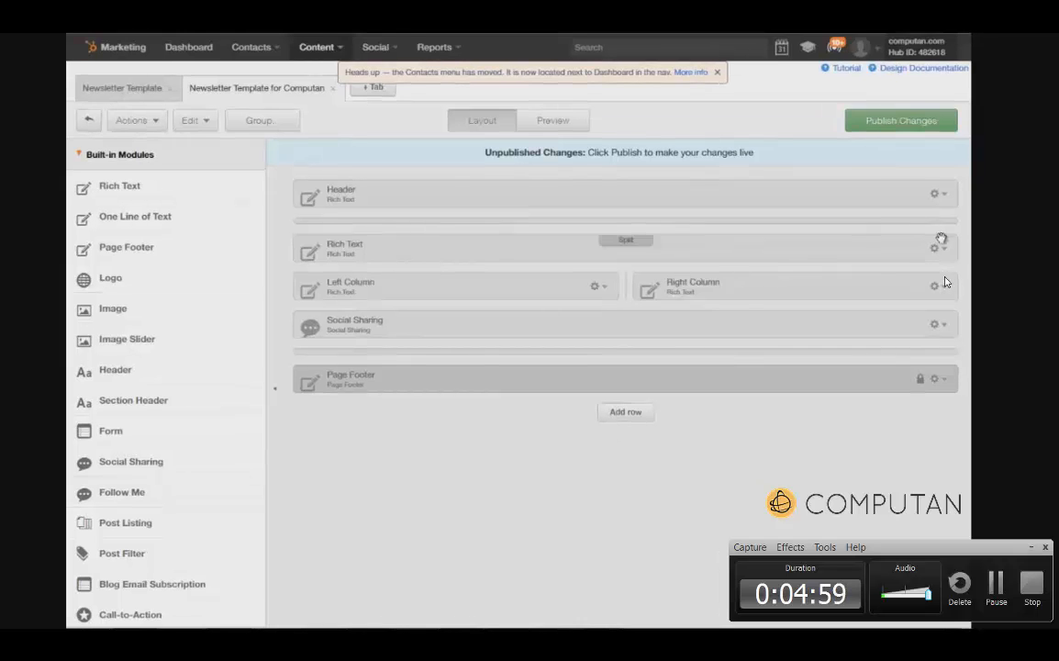
click(944, 249)
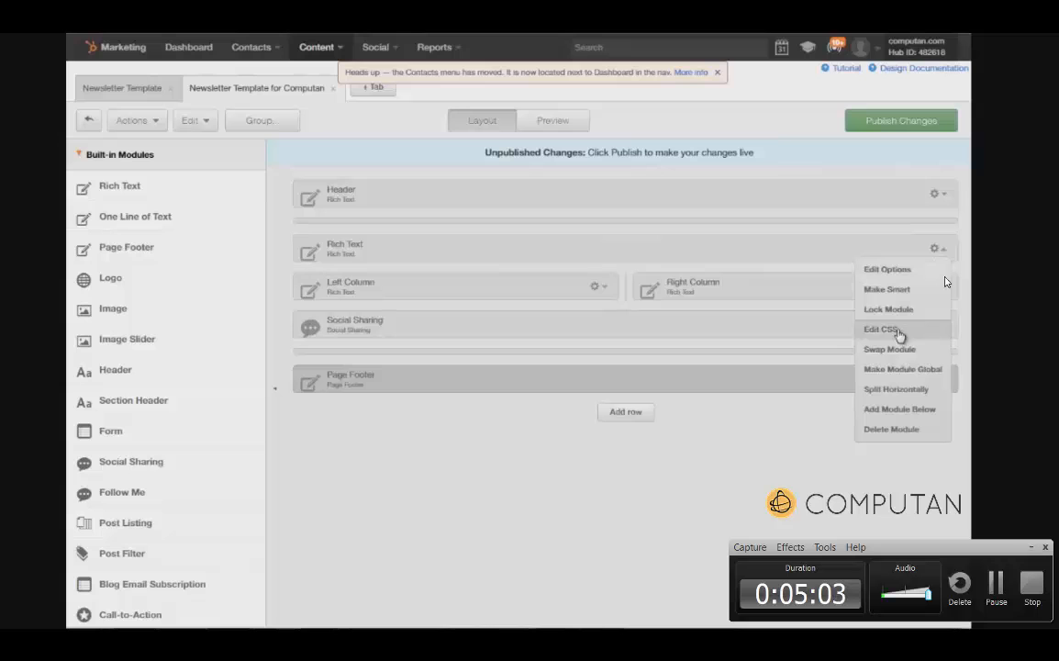
click(882, 330)
click(550, 247)
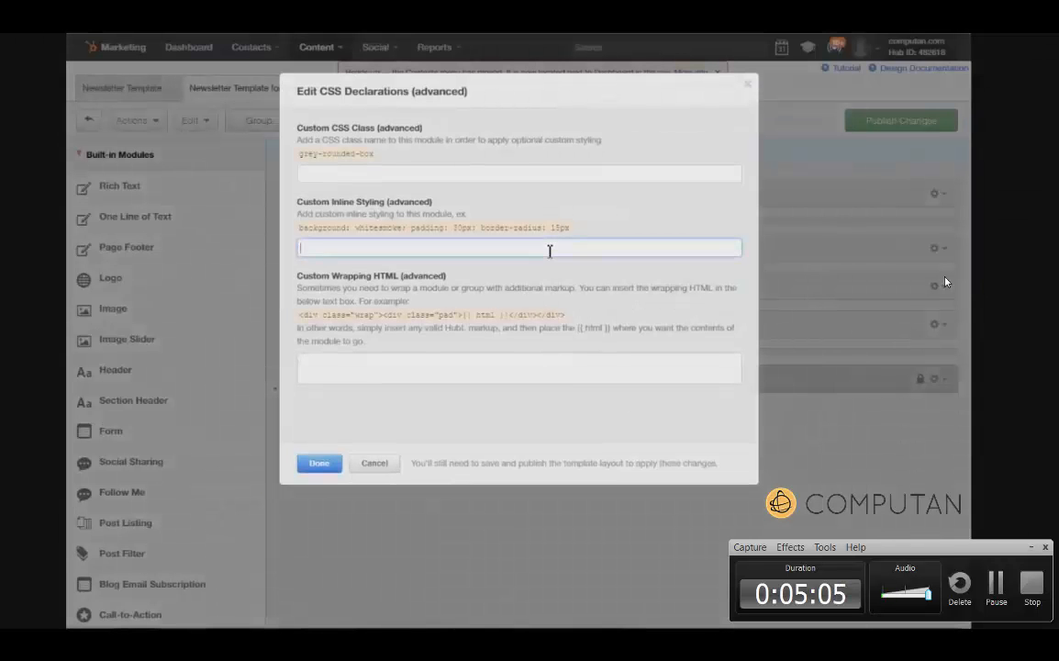
key(ctrl+v)
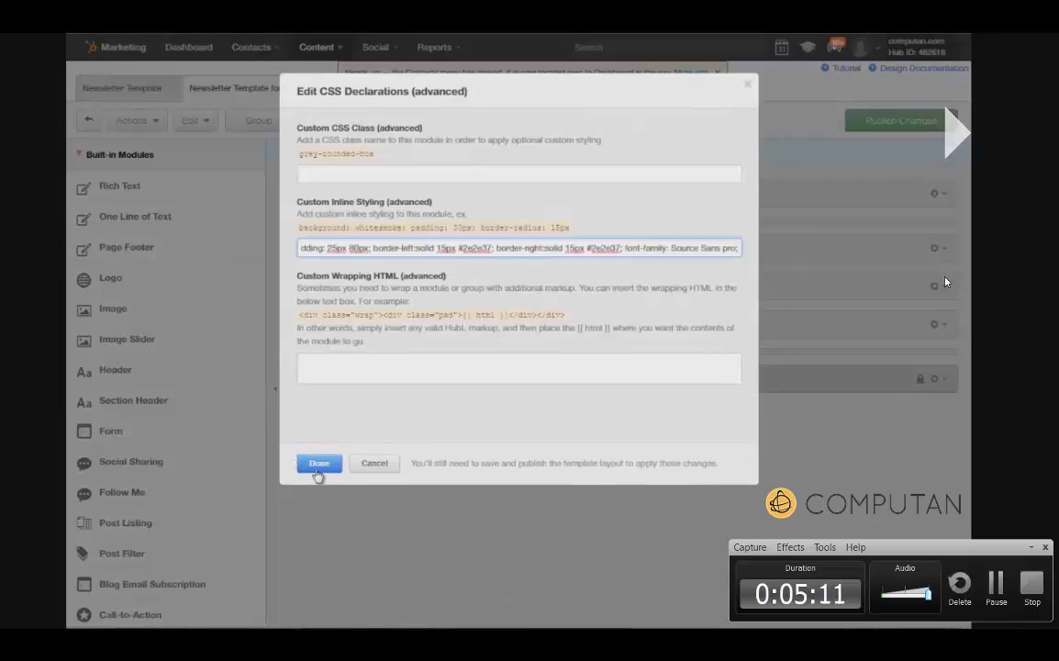
click(319, 463)
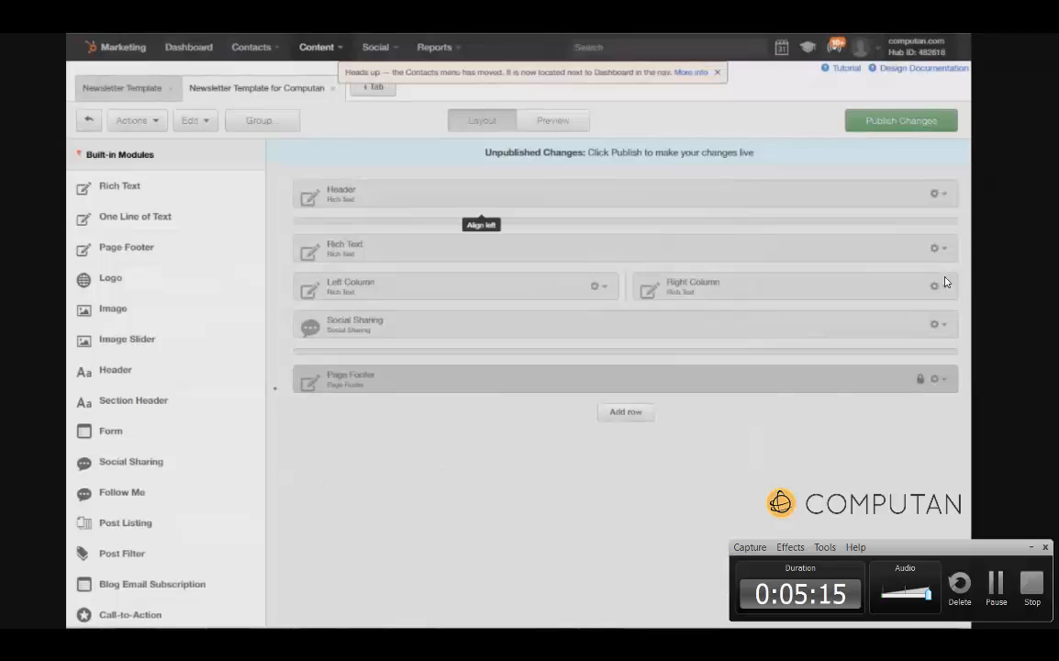
Replace the Rich Text module's source code with a centred #363636 "TITLE GOES HERE" heading and lorem ipsum paragraphs inside 0 80px padding.
click(936, 247)
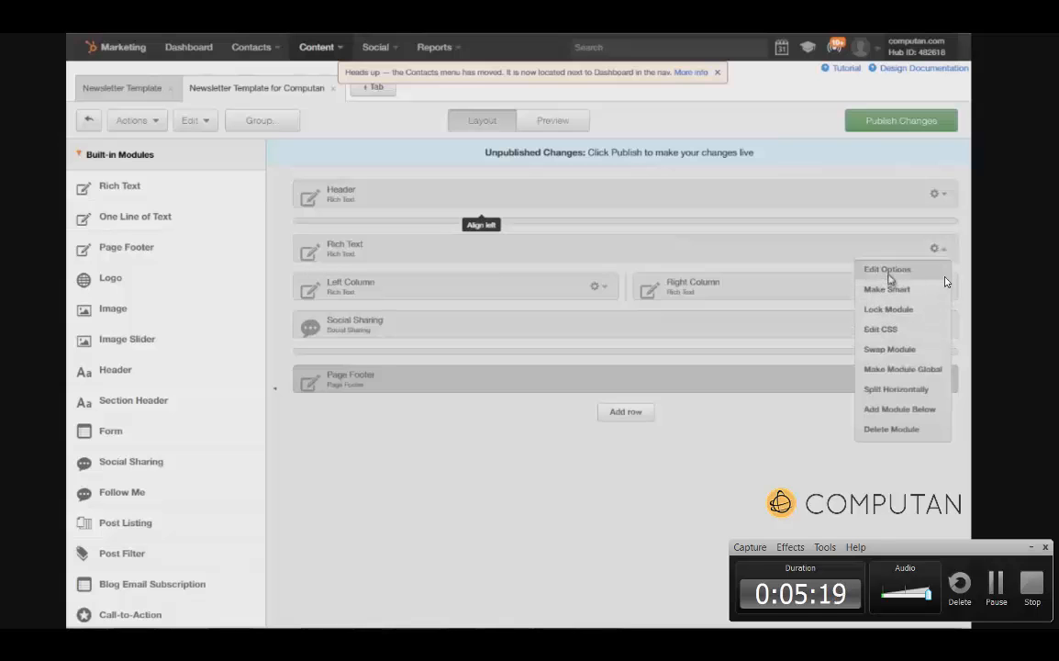
click(887, 269)
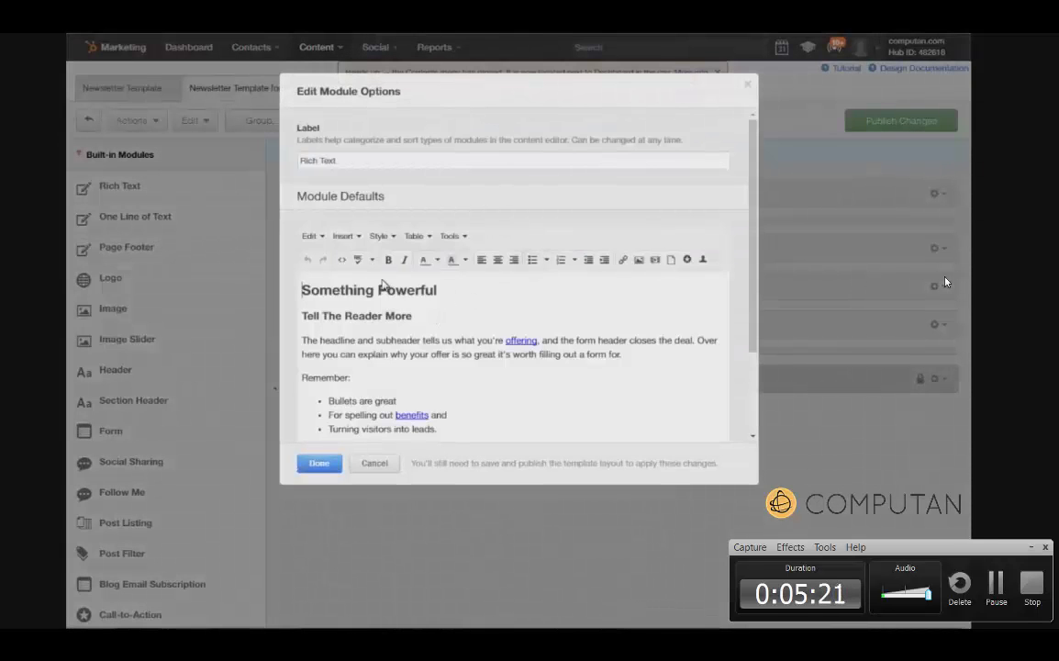
click(341, 259)
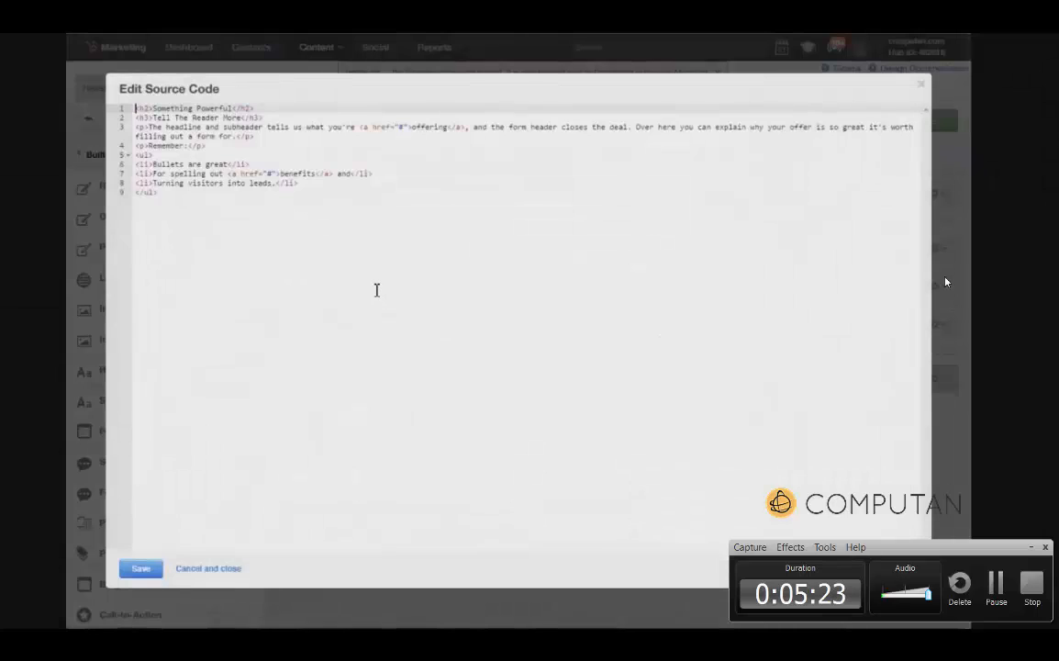
key(ctrl+a)
text(<div style="text-align: center; padding: 0 80px;"> <h1 style="text-align: center;"><span style="color: #363636;">TITLE GOES HERE</span></h1> <div style="text-align: center;"><span style="color: #363636;">Lorem ipsum dolor sit amet, consectetur adipiscing elit, sed do eiusmod tempor incididunt ut labore et dolore magna aliqua. Ut enim ad minim veniam, quis nostrud exercitation ullamco laboris nisi ut aliquip ex ea commodo consequat. Duis aute irure dolor in reprehenderit in voluptate velit. Ut enim ad minim veniam, quis nostrud exercitation ullamco laboris nisi ut aliquip ex ea commodo consequat. Duis aute irure dolor in reprehenderit in voluptate velit .</span></div> <br><br> <div style="text-align: center;"><span style="color: #363636;">Ut enim ad minim veniam, quis nostrud exercitation ullamco laboris nisi ut aliquip ex ea commodo consequat. Duis aute irure dolor in reprehenderit in voluptate velit.</span></div> <br><br><br><br></div>)
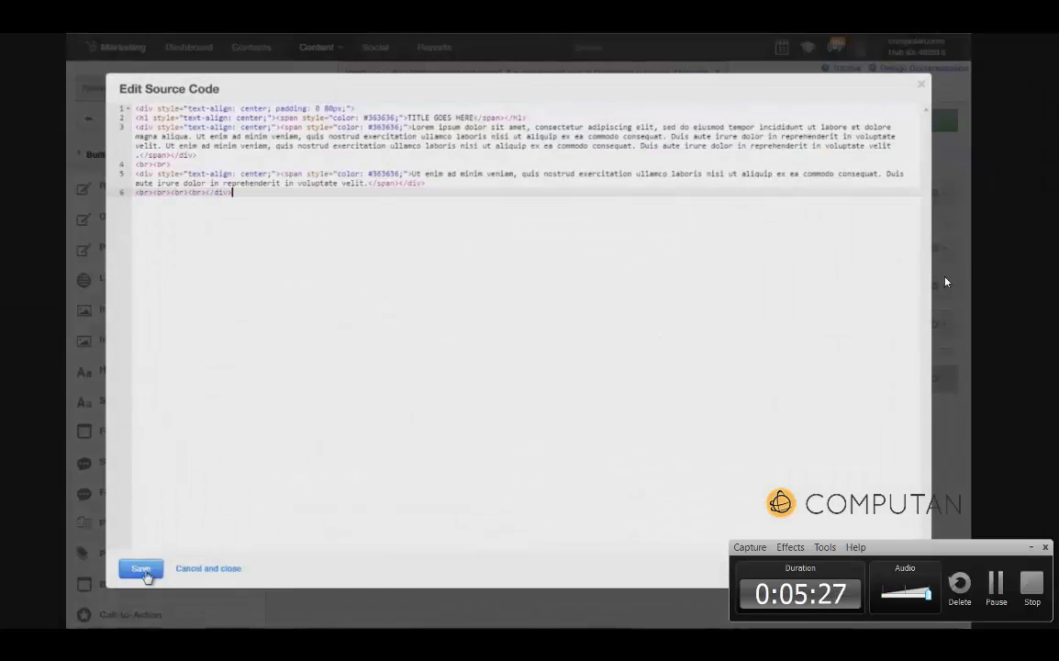
click(142, 569)
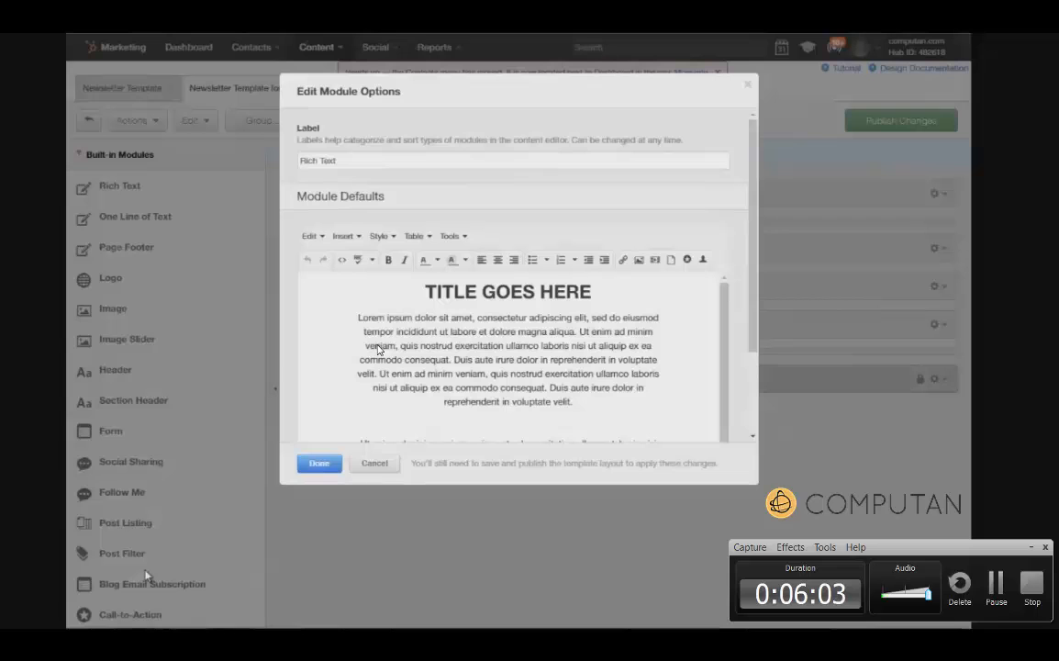
click(322, 463)
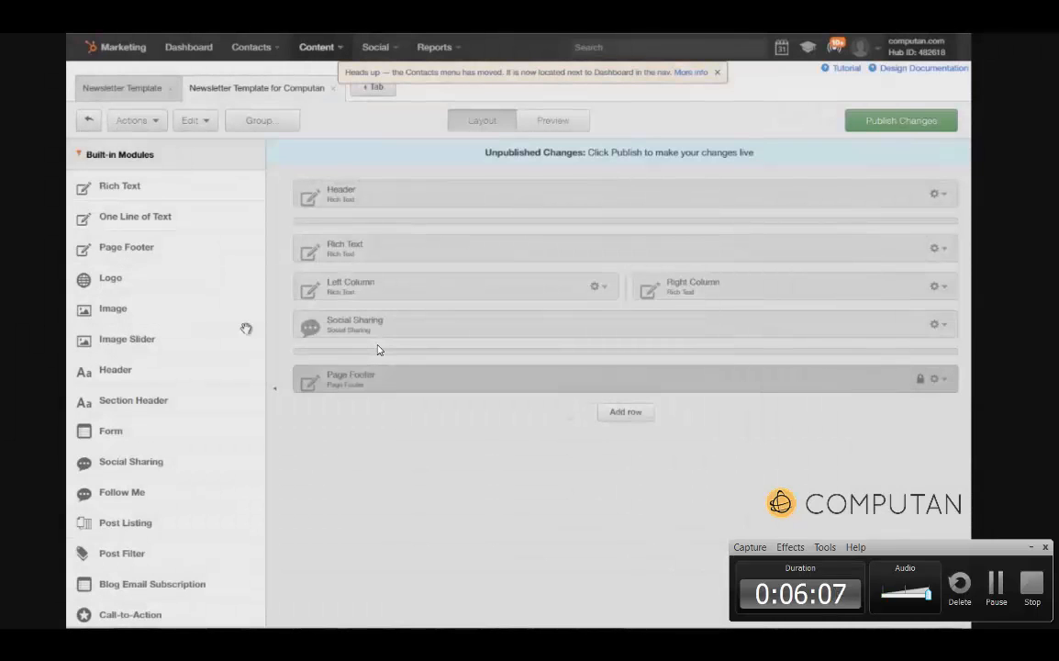
Save the template and compare its preview with the newsletter design image.
click(154, 122)
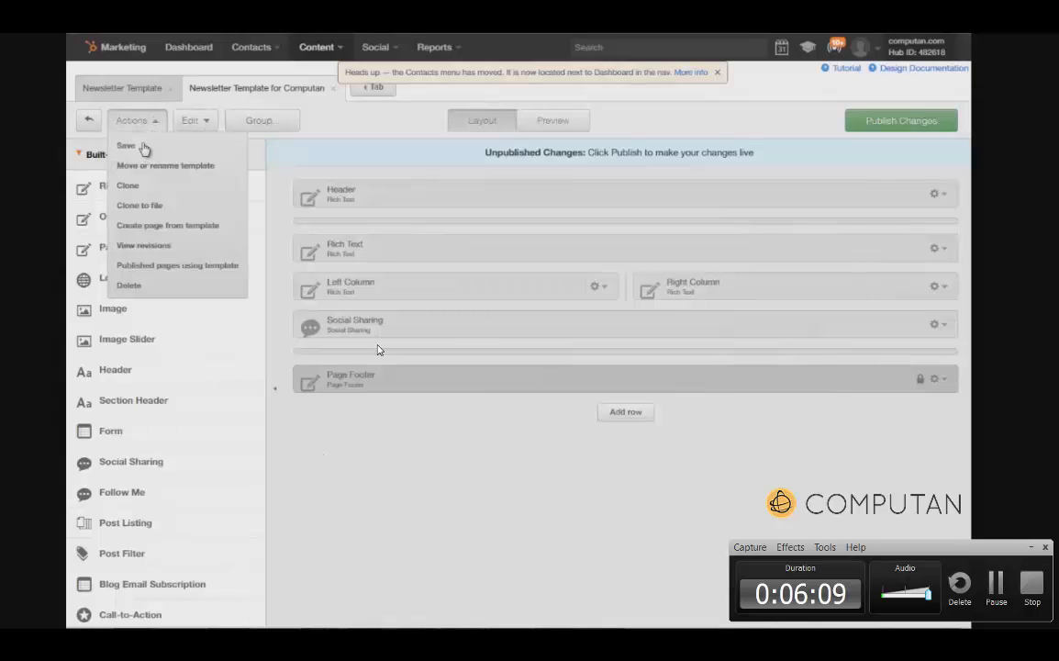
click(142, 148)
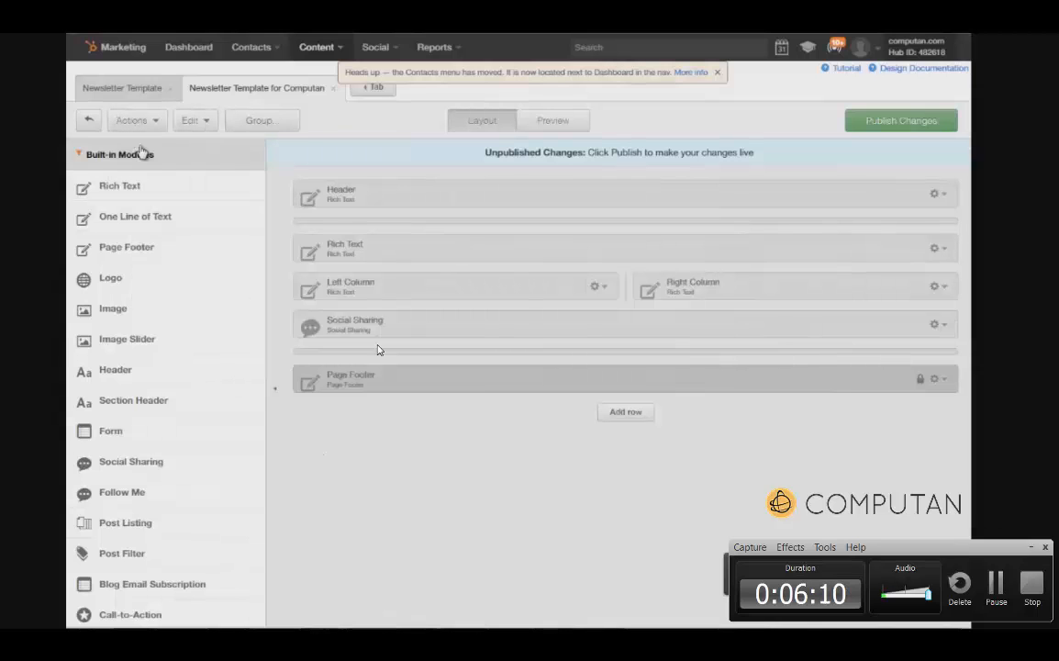
click(551, 120)
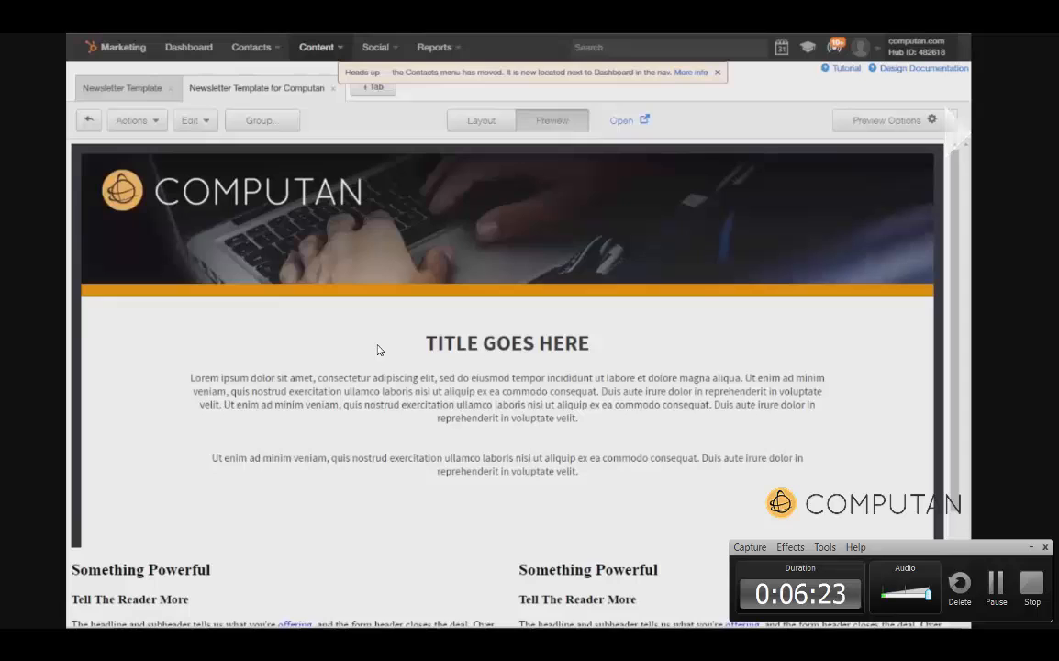
key(alt+Tab)
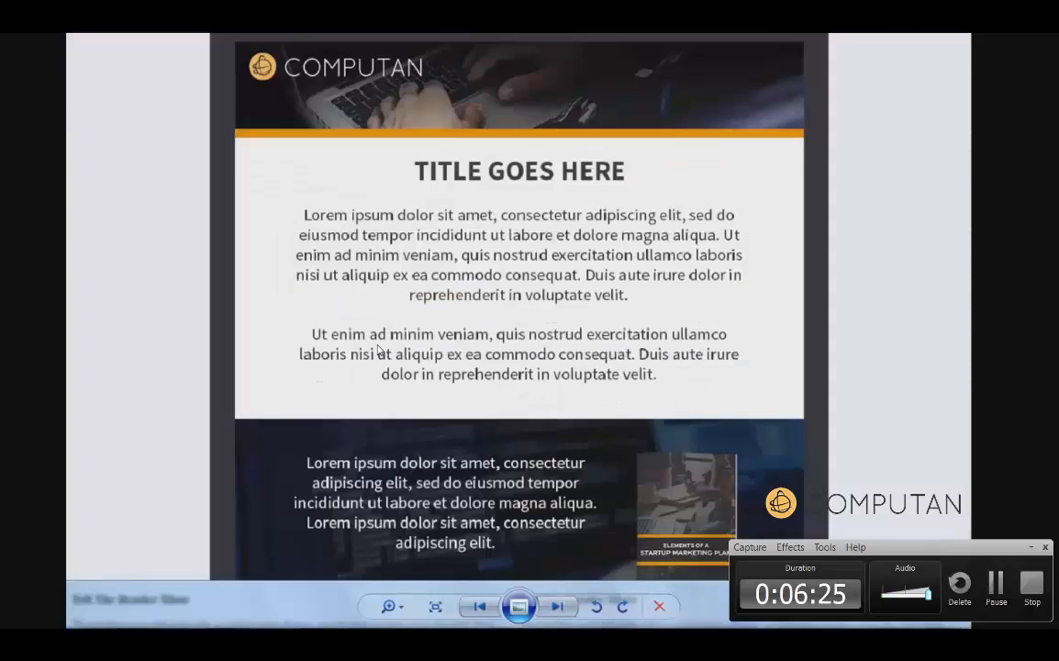
key(alt+F4)
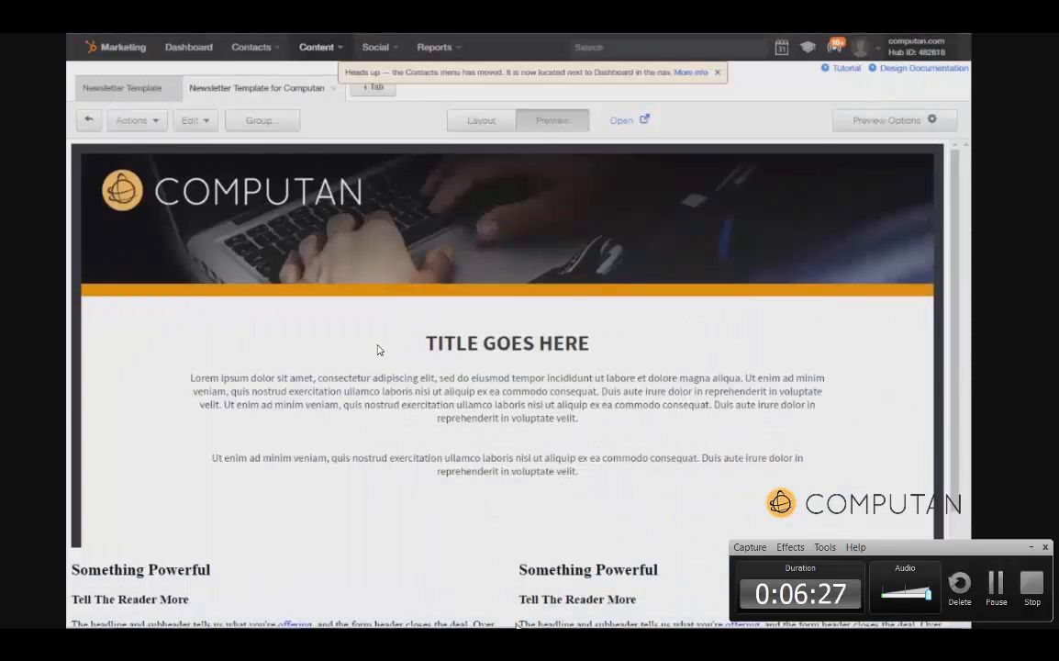
scroll(517, 457, down, 3)
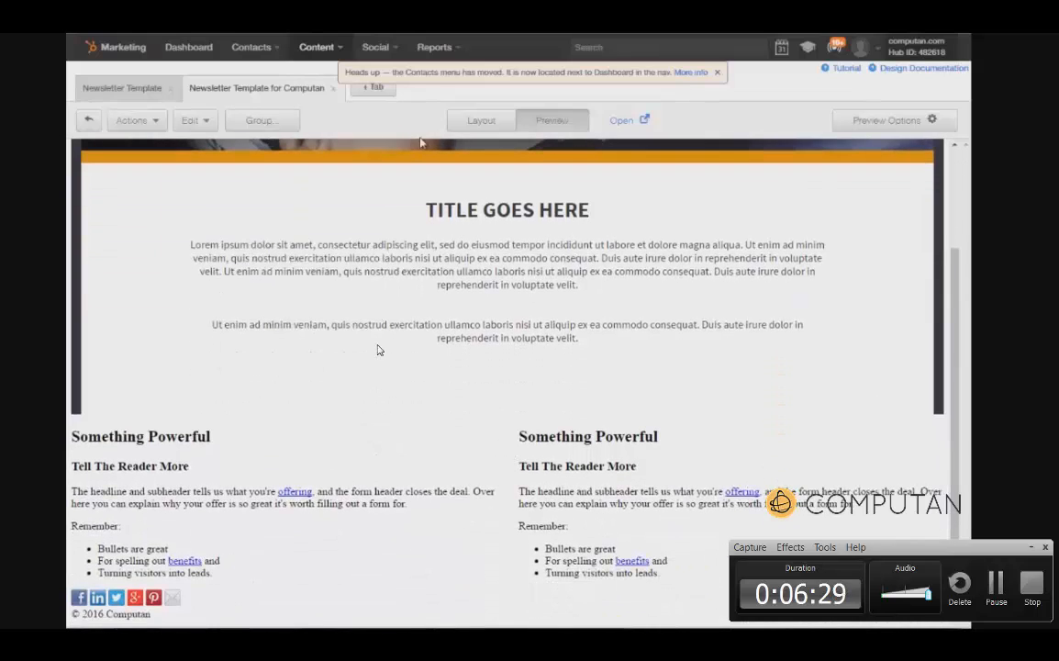
Delete the Social Sharing module and move the lower section separator above the left and right columns.
click(466, 123)
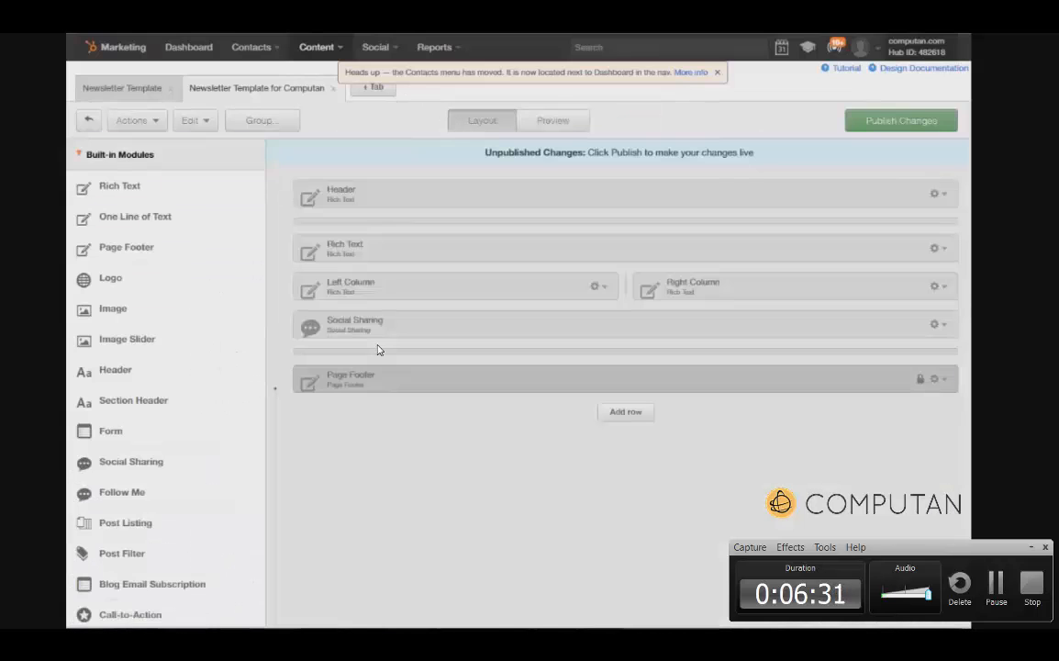
click(943, 326)
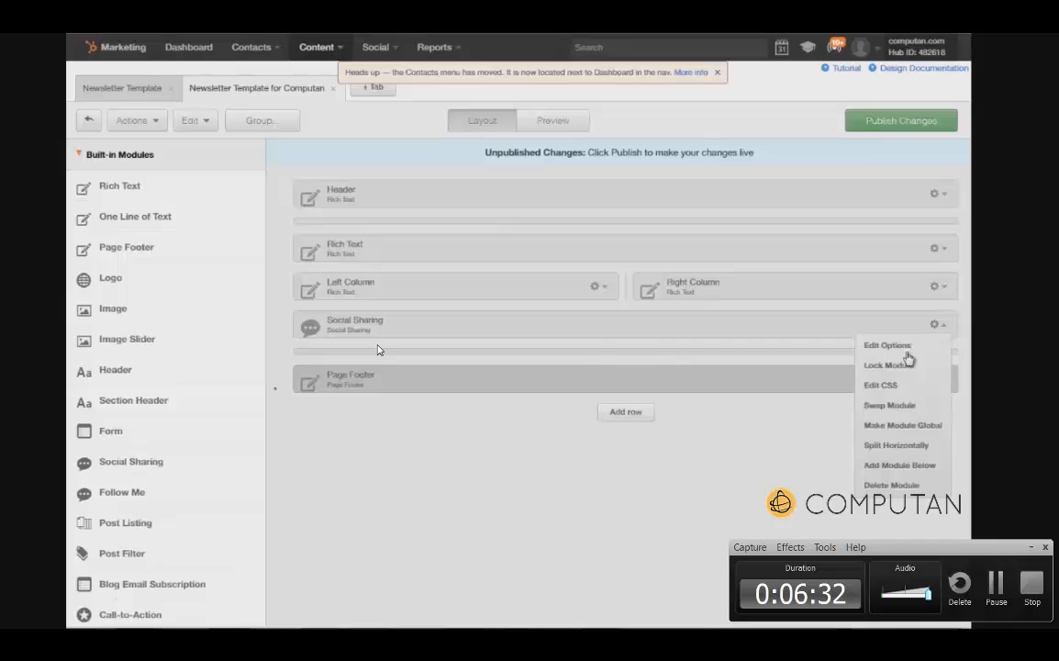
click(917, 493)
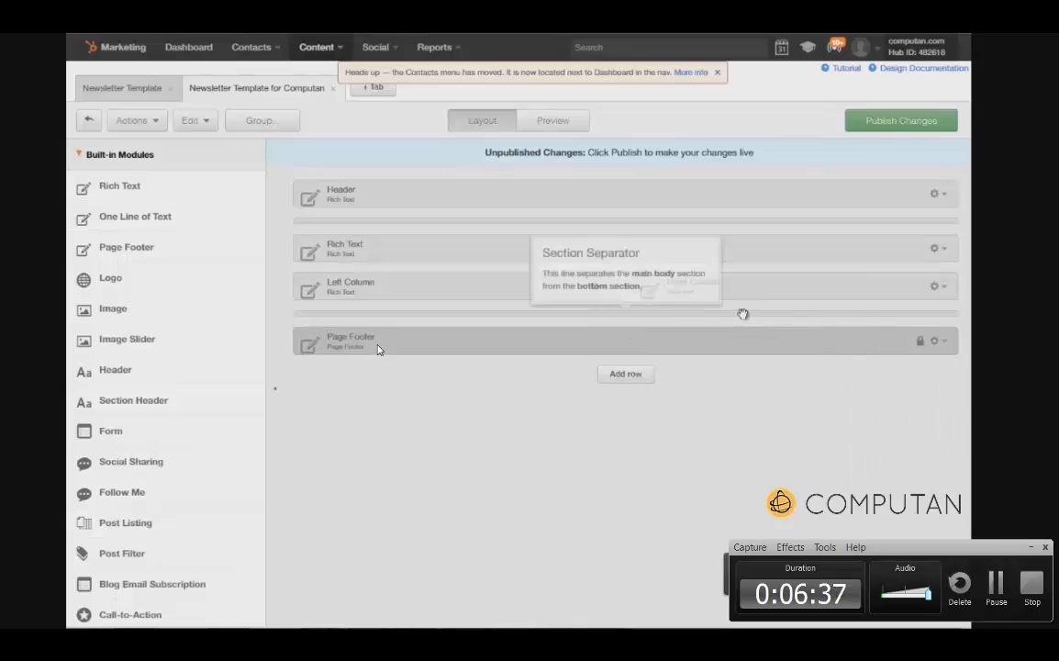
drag(743, 314, 739, 275)
Group the left and right columns using a temporary module added below Right Column and extended across both, and delete that temporary module.
click(936, 304)
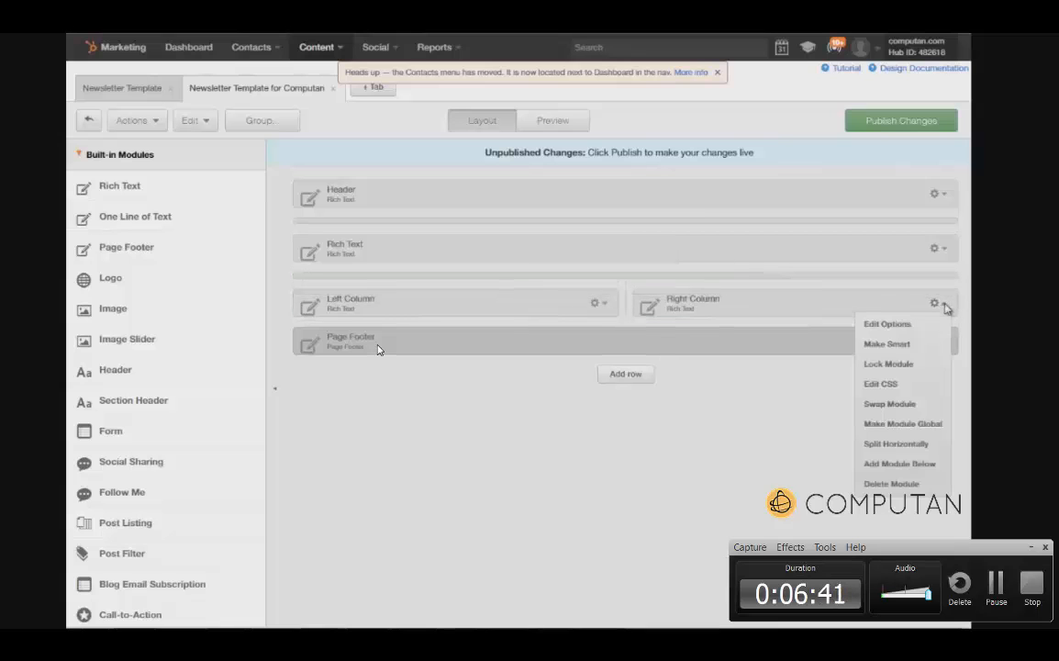
click(908, 463)
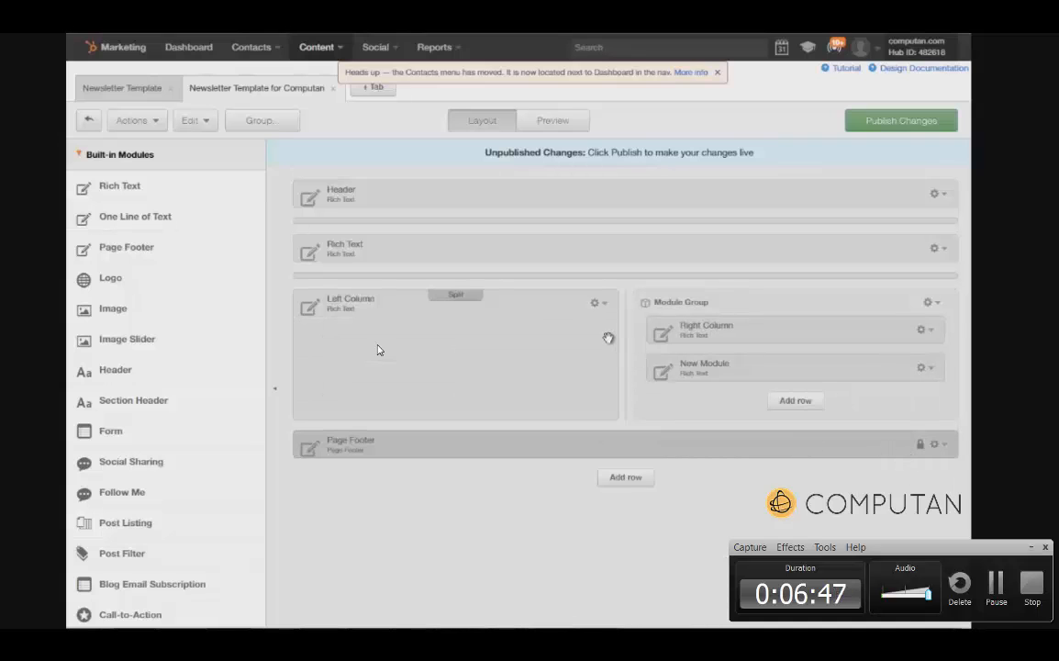
drag(609, 339, 646, 334)
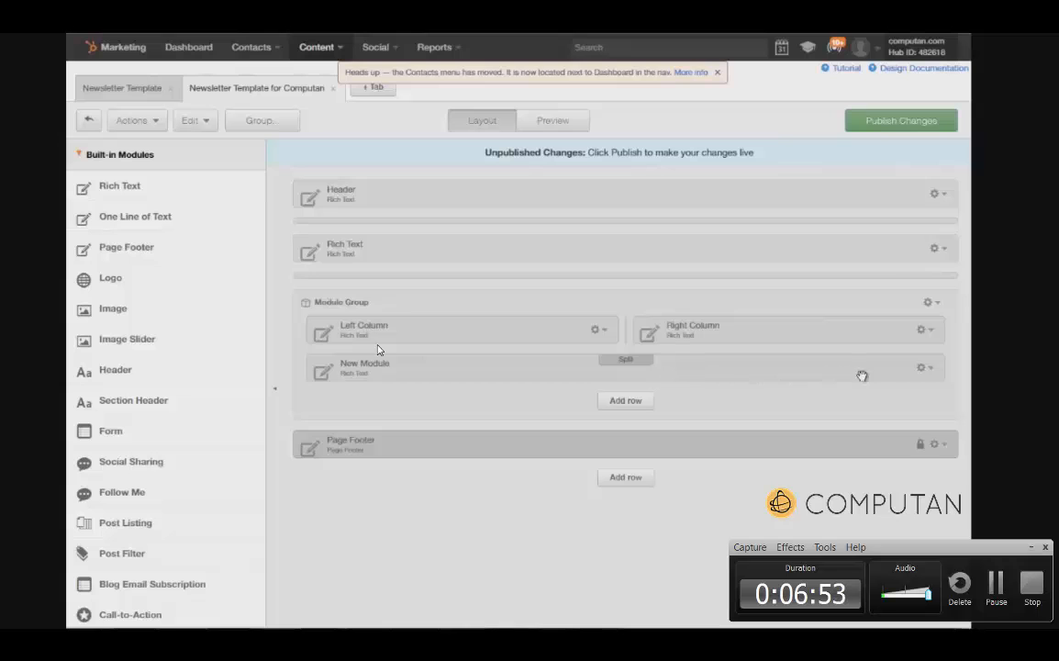
click(931, 369)
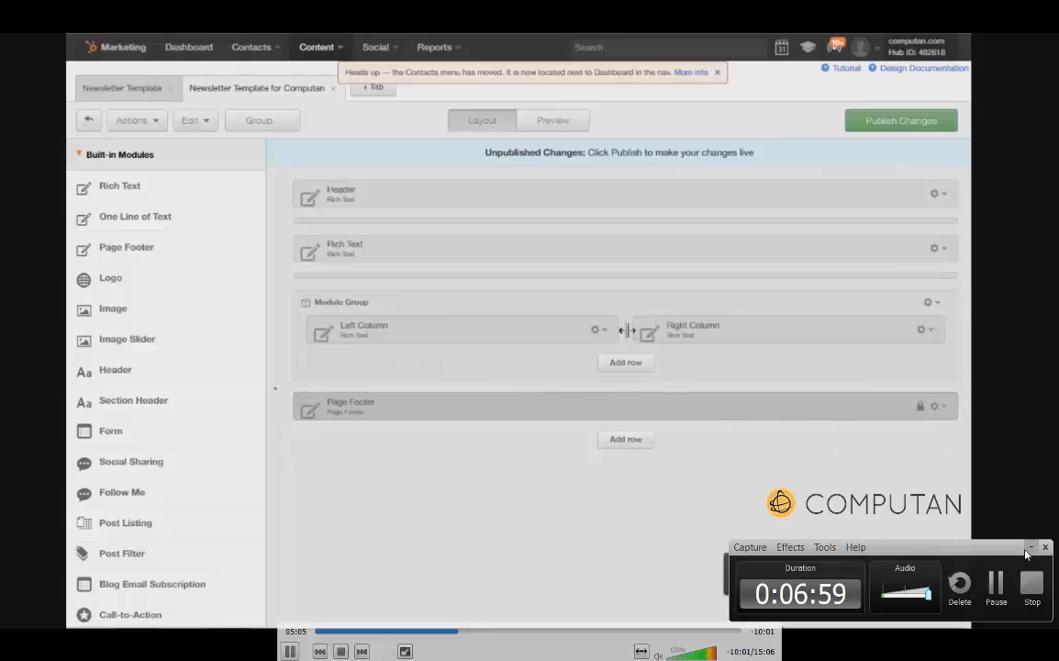
click(1030, 548)
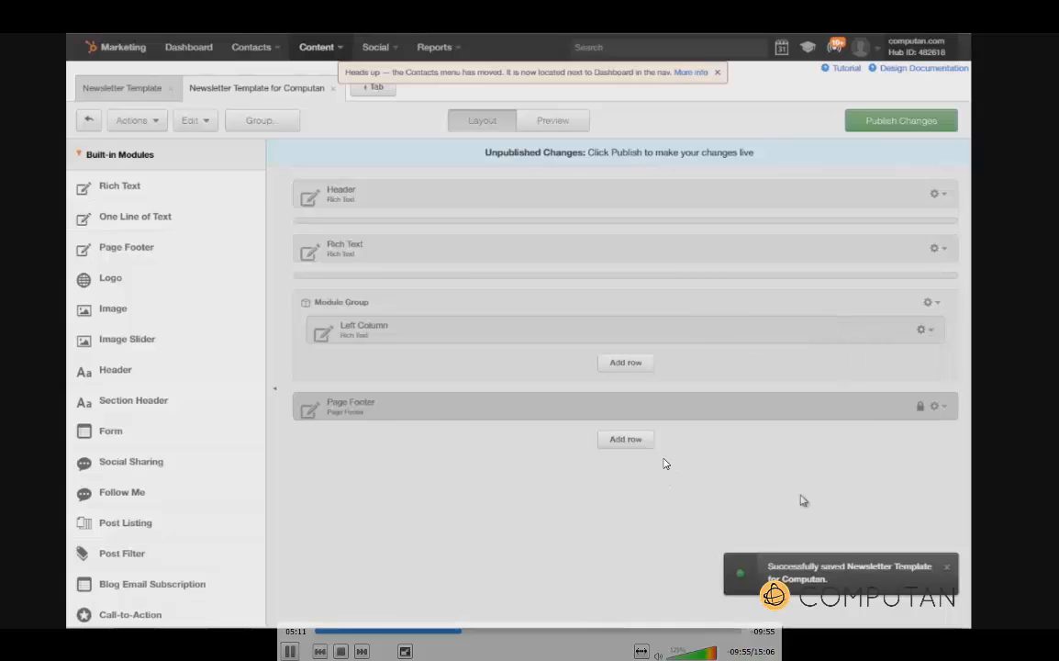
key(space)
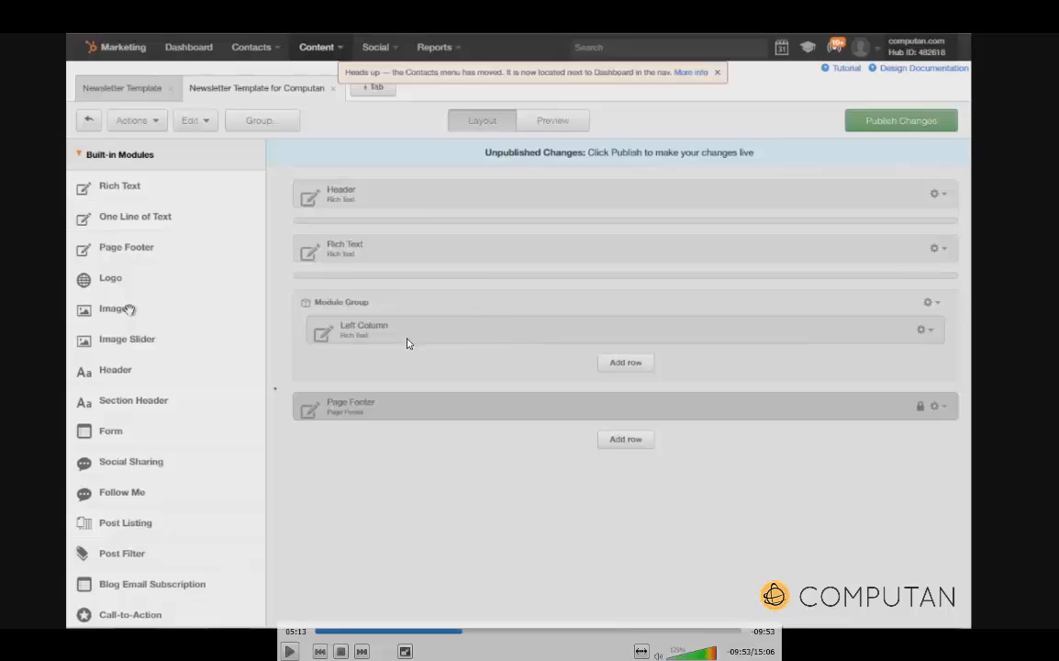
key(space)
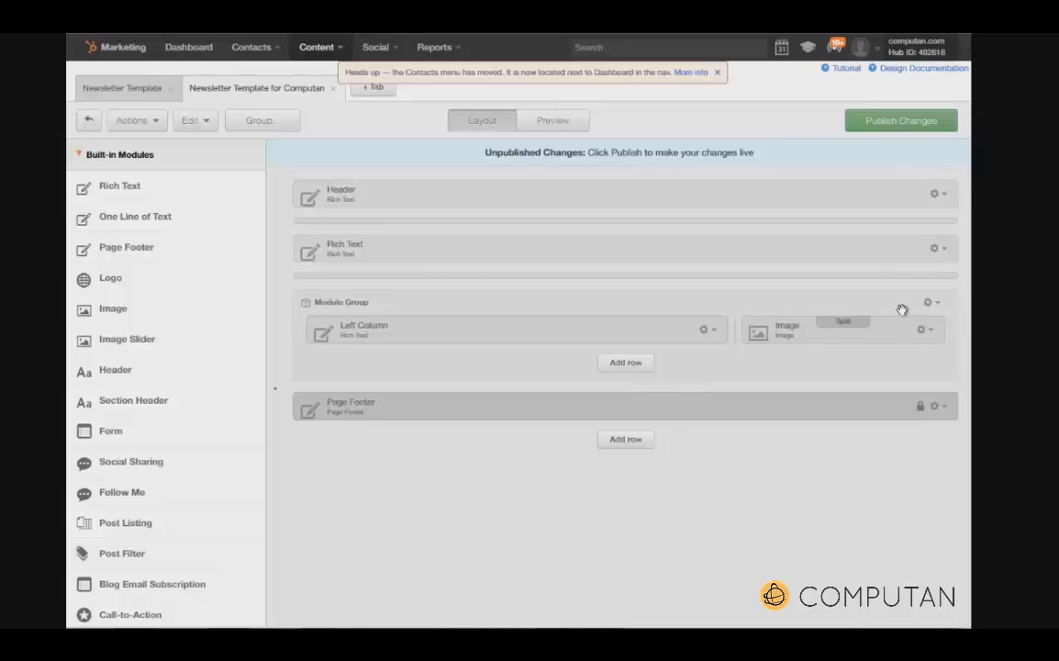
Give the outer module group inline styling with 560px height, 25px 80px padding and solid 15px #2e2e37 left and right borders, and save the template.
click(928, 303)
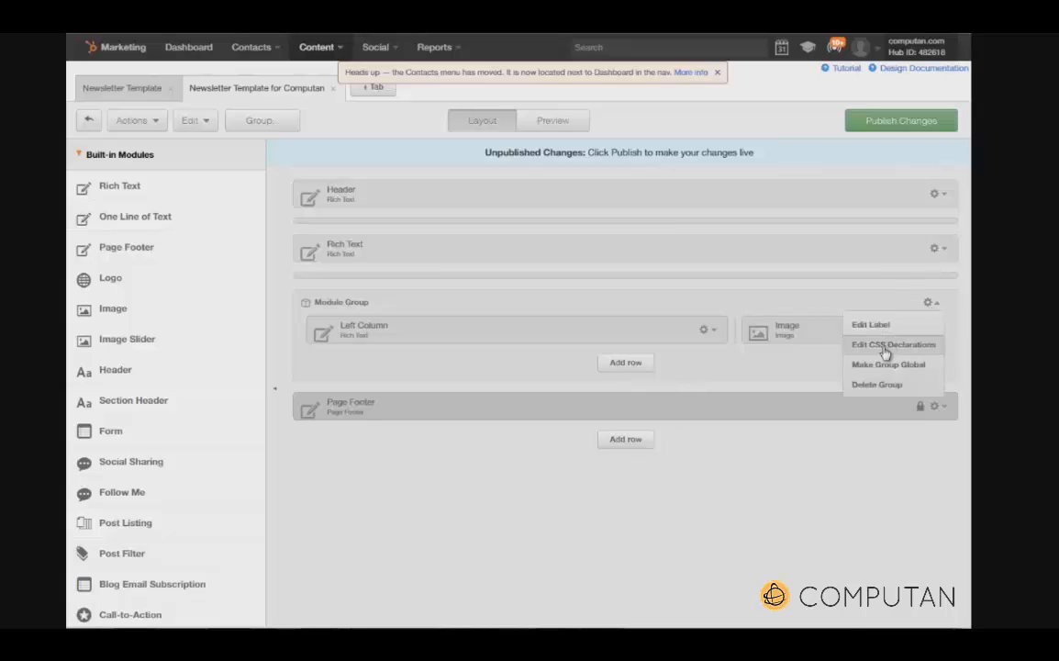
click(885, 345)
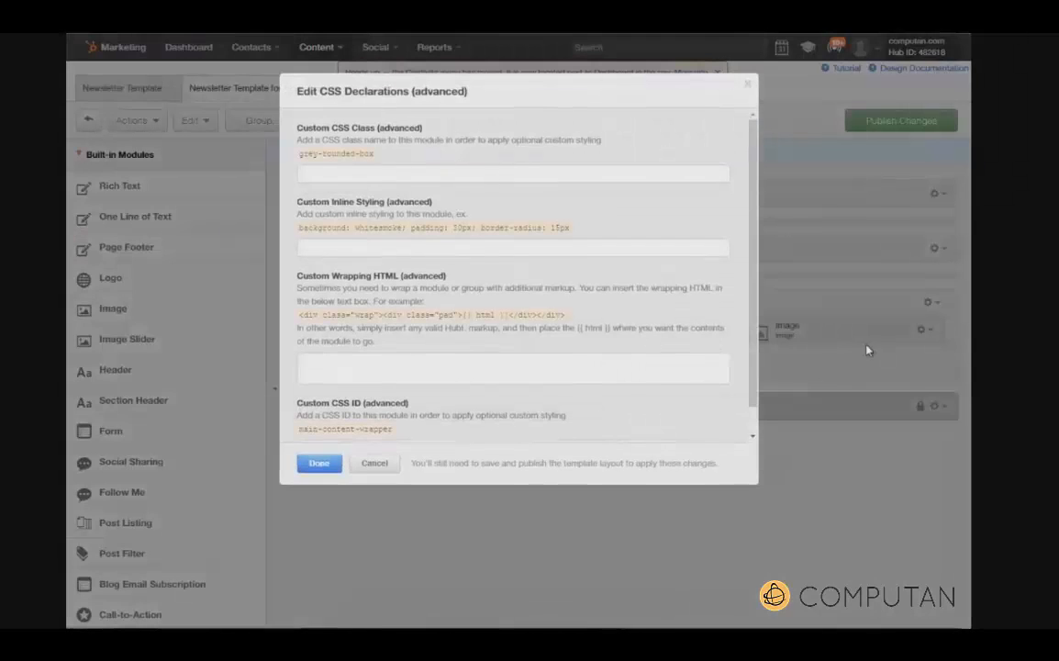
click(603, 252)
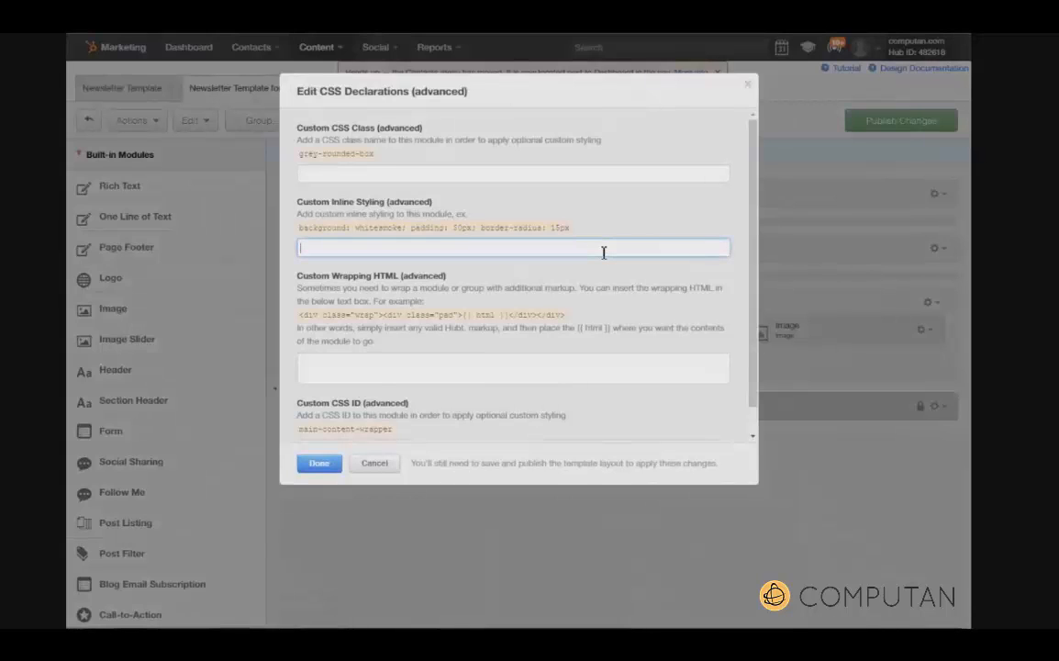
key(ctrl+v)
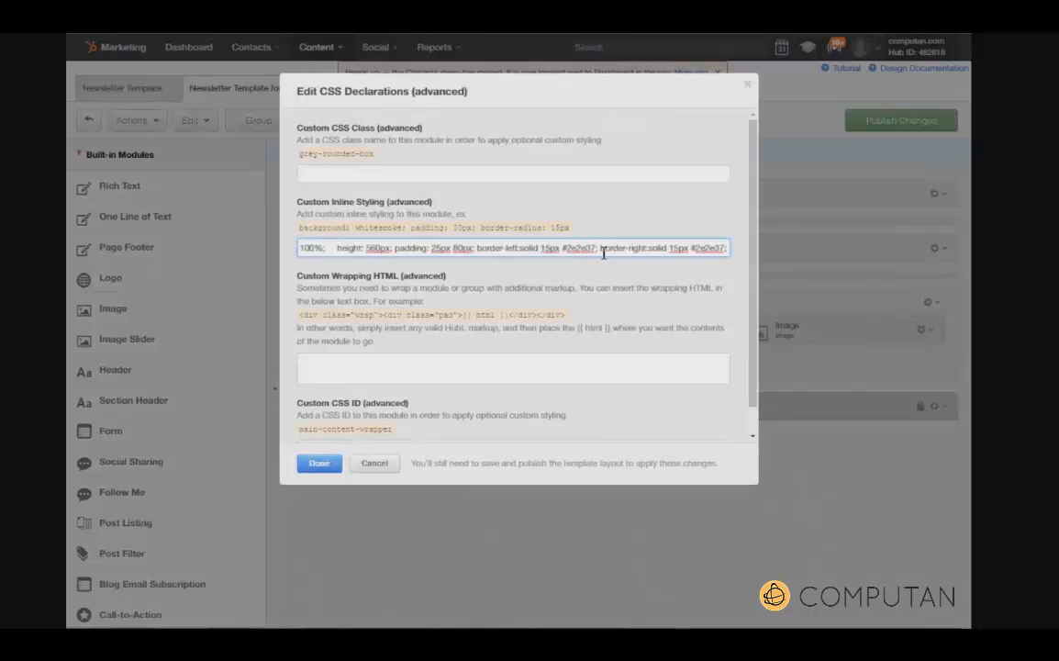
click(315, 463)
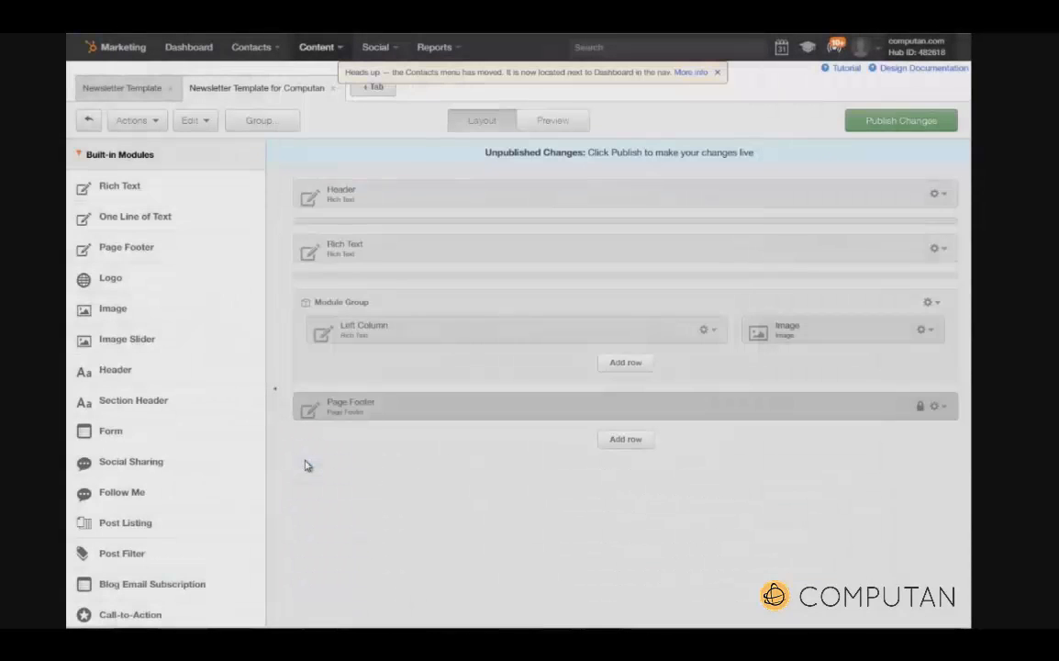
click(128, 120)
click(150, 149)
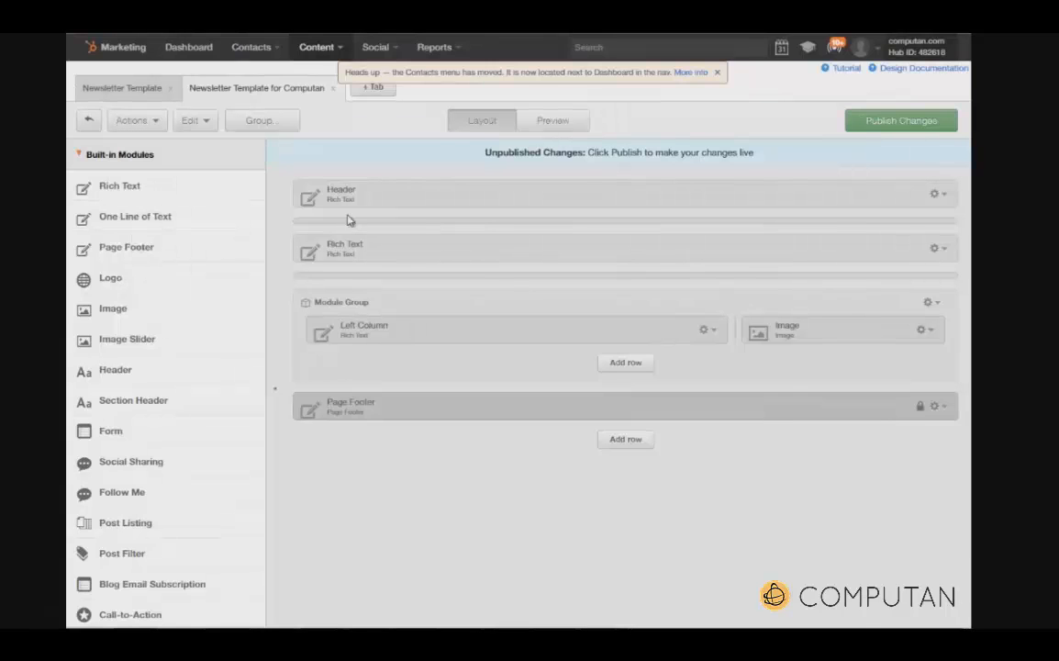
Preview the template and examine the two-column section's background, placeholder text and image.
click(541, 124)
scroll(569, 261, down, 3)
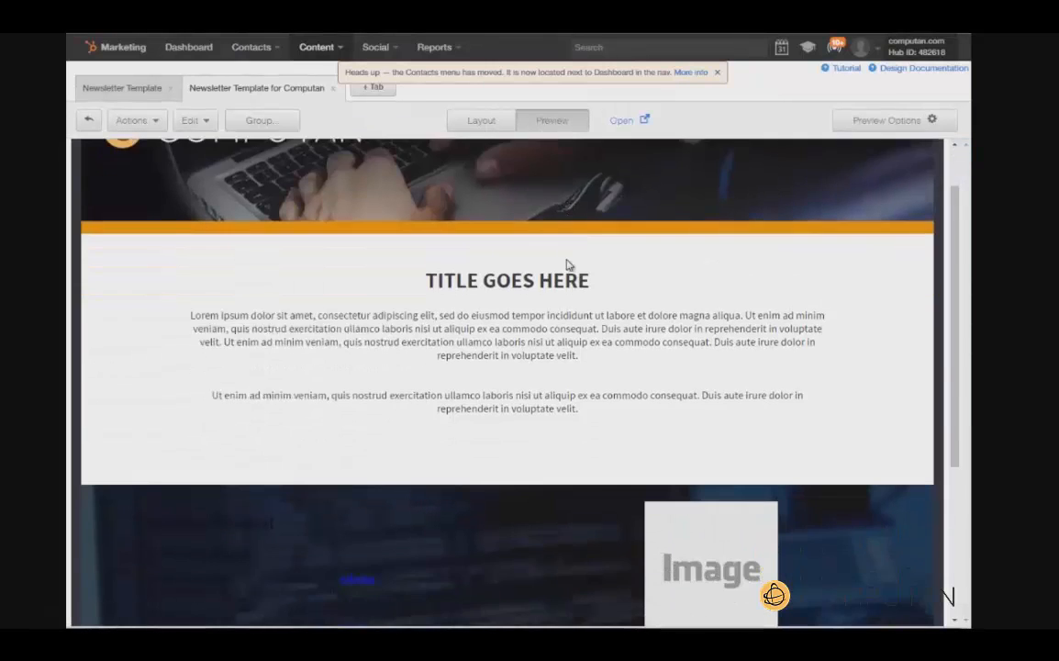
scroll(569, 261, down, 1)
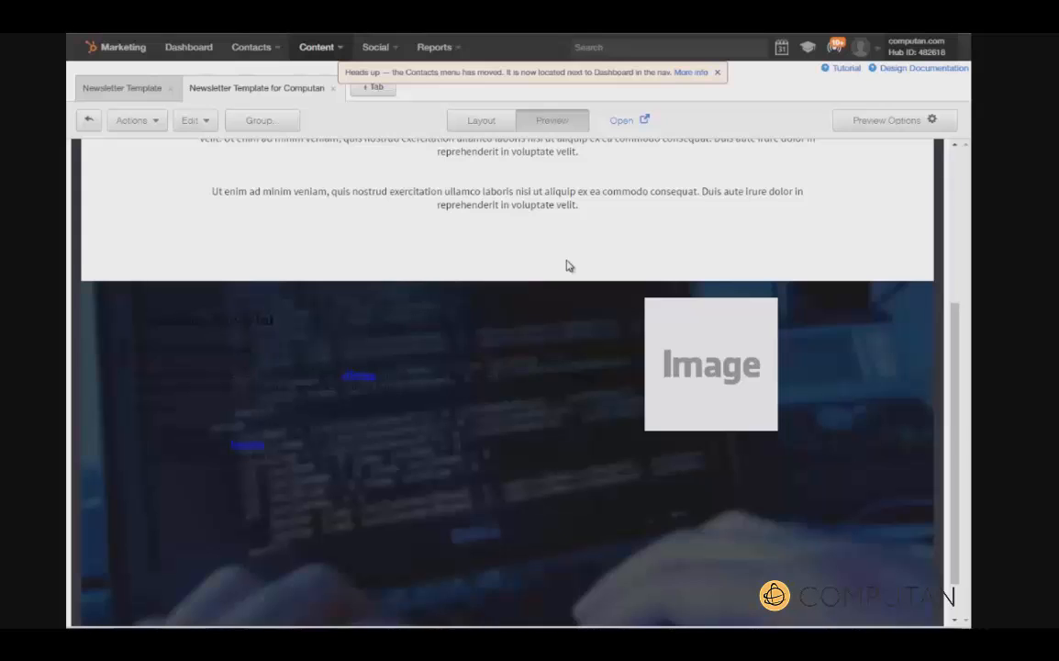
scroll(566, 265, down, 1)
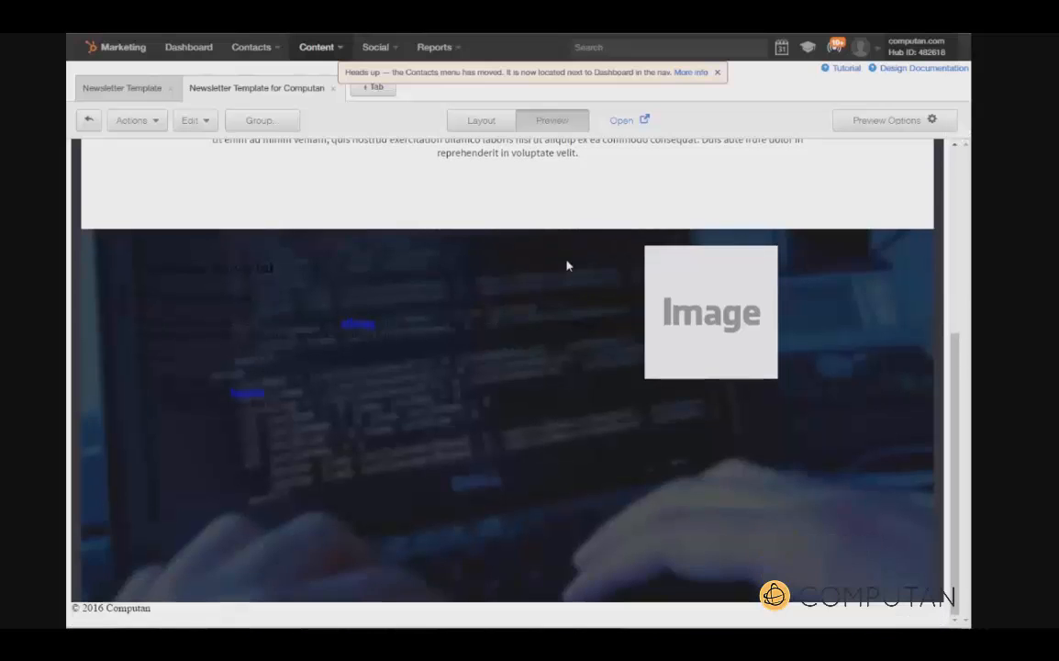
scroll(567, 265, up, 3)
scroll(566, 265, up, 1)
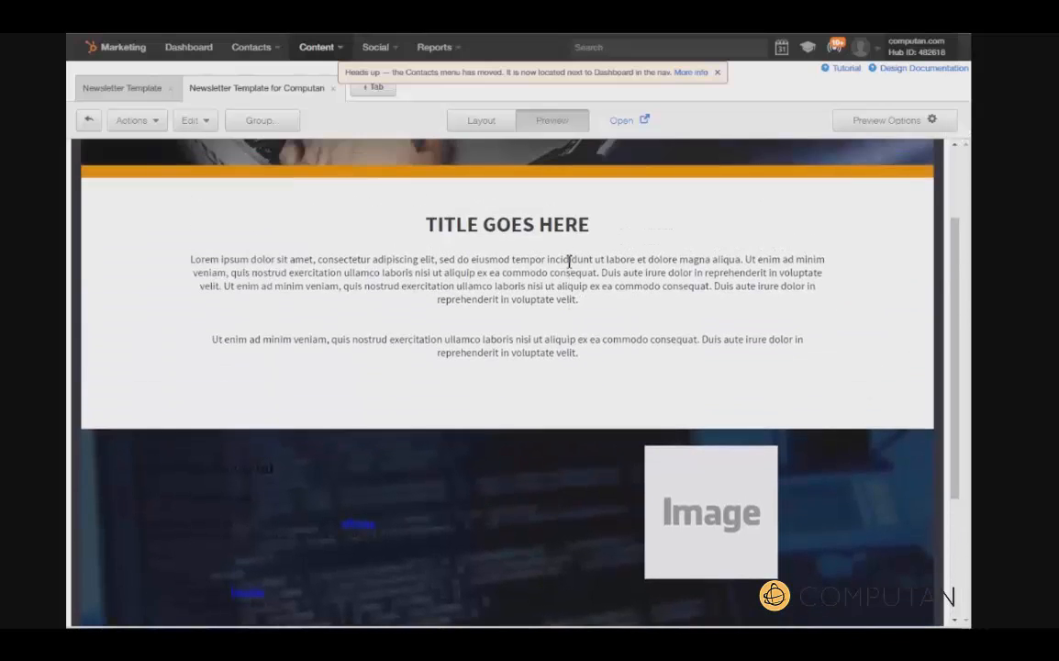
drag(359, 582, 128, 422)
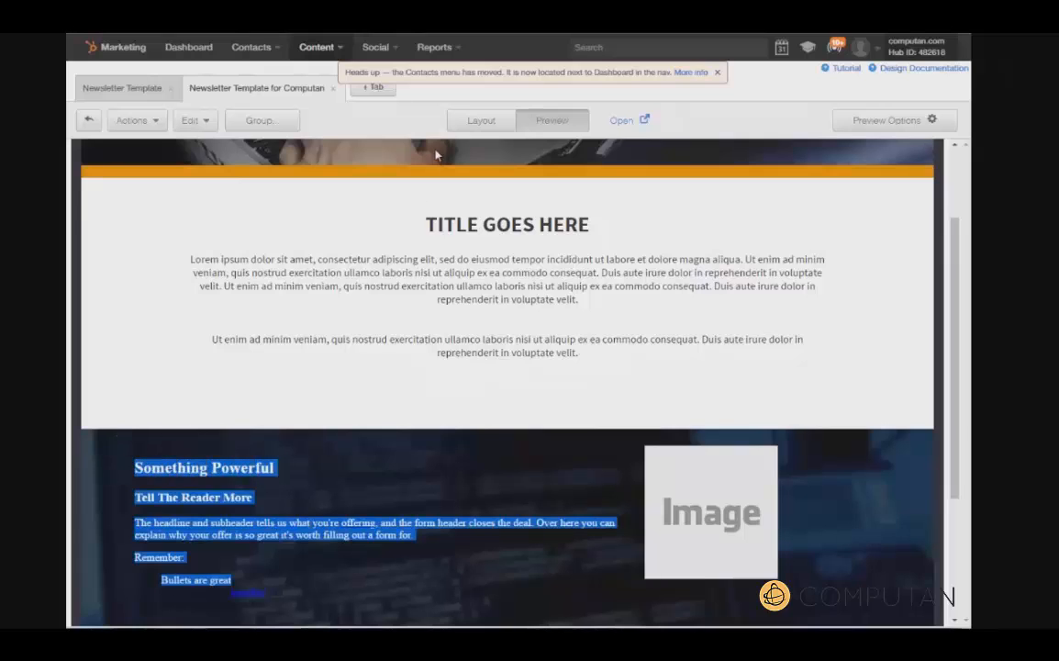
Replace the Image module in the group with a Rich Text module beside Left Column, and make Left Column the wider one.
click(477, 121)
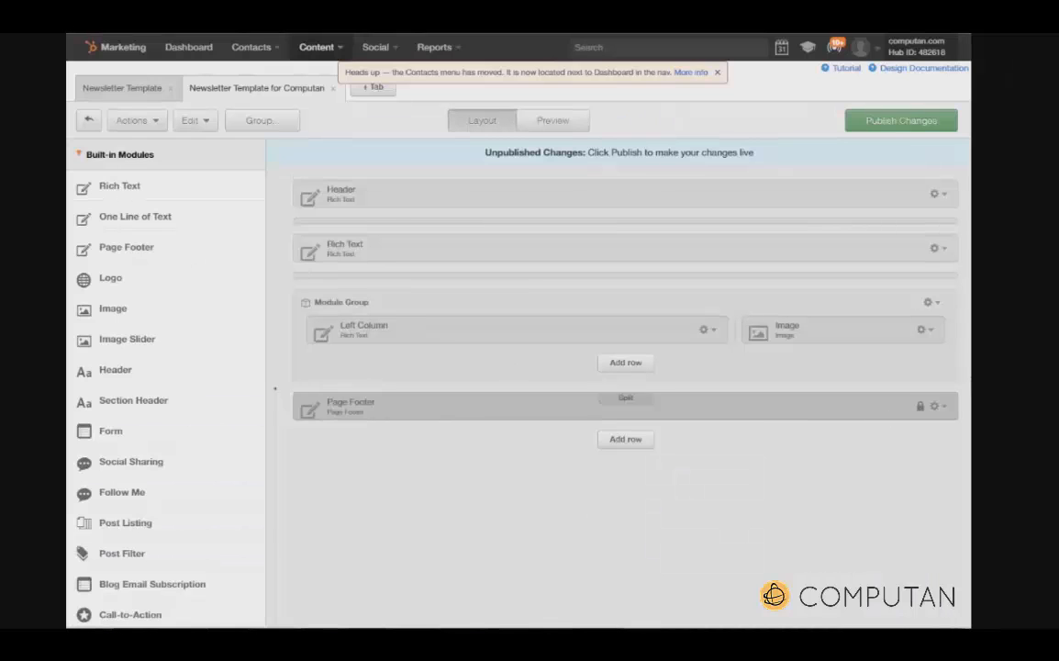
click(927, 331)
click(876, 490)
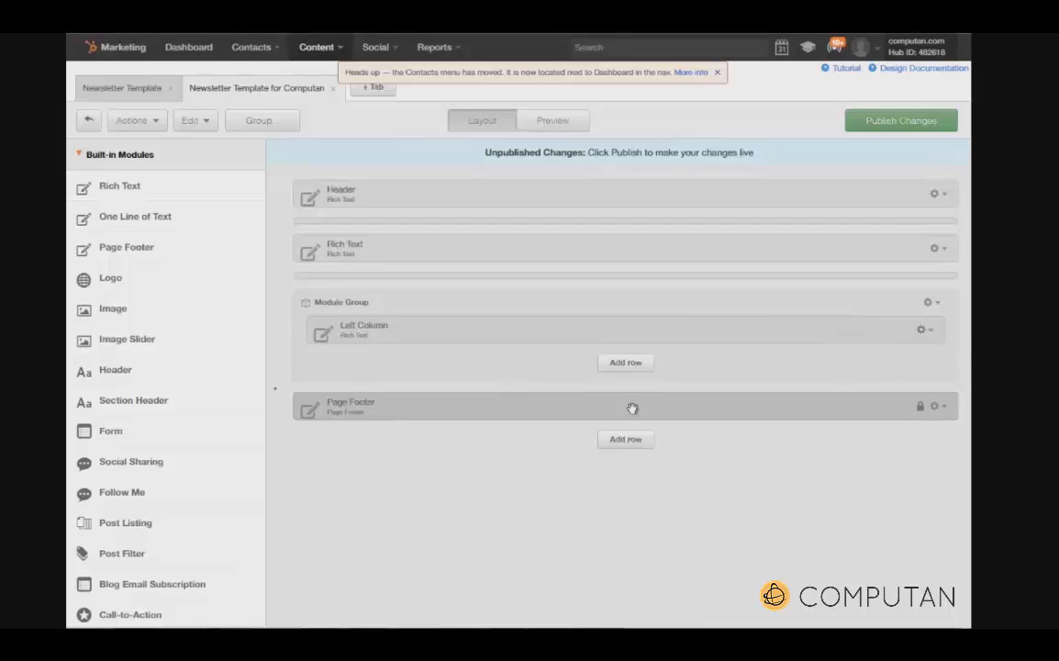
drag(131, 184, 894, 342)
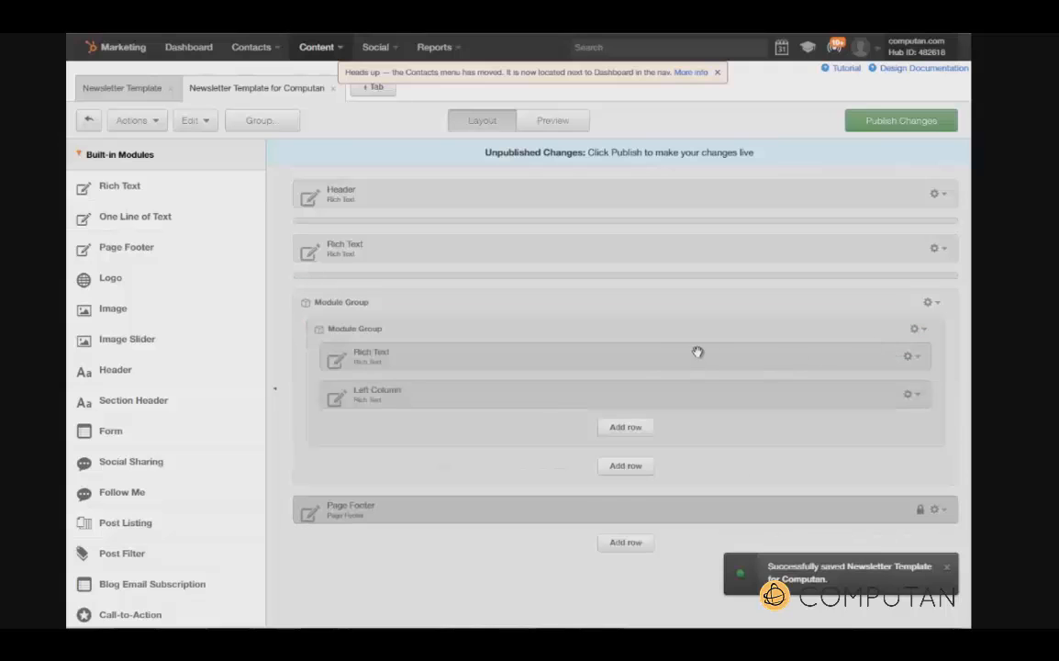
drag(677, 361, 761, 393)
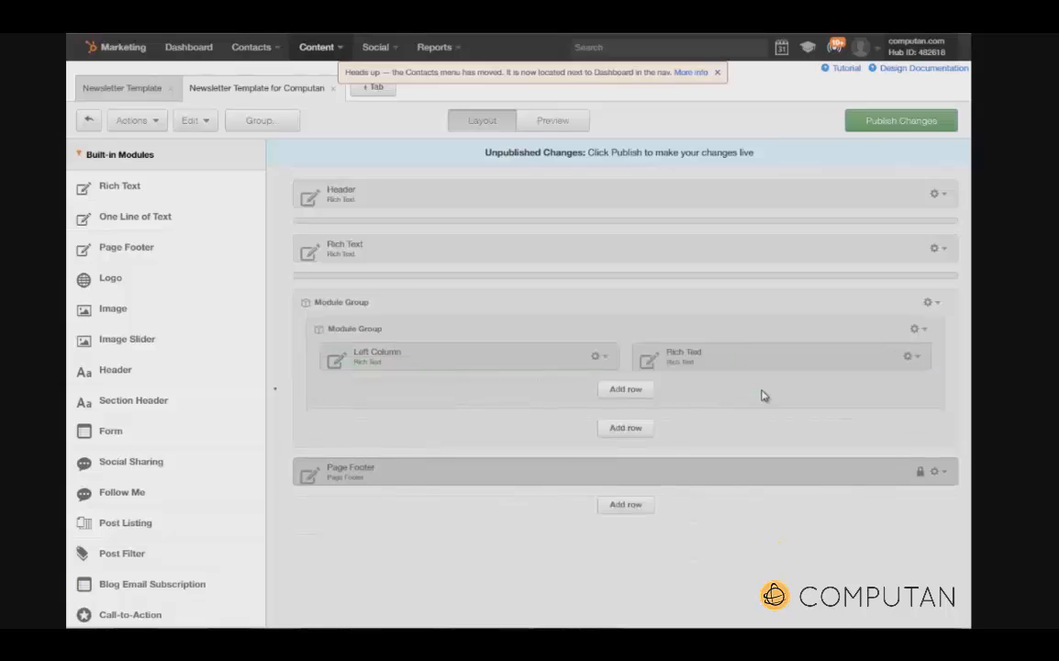
drag(626, 357, 720, 359)
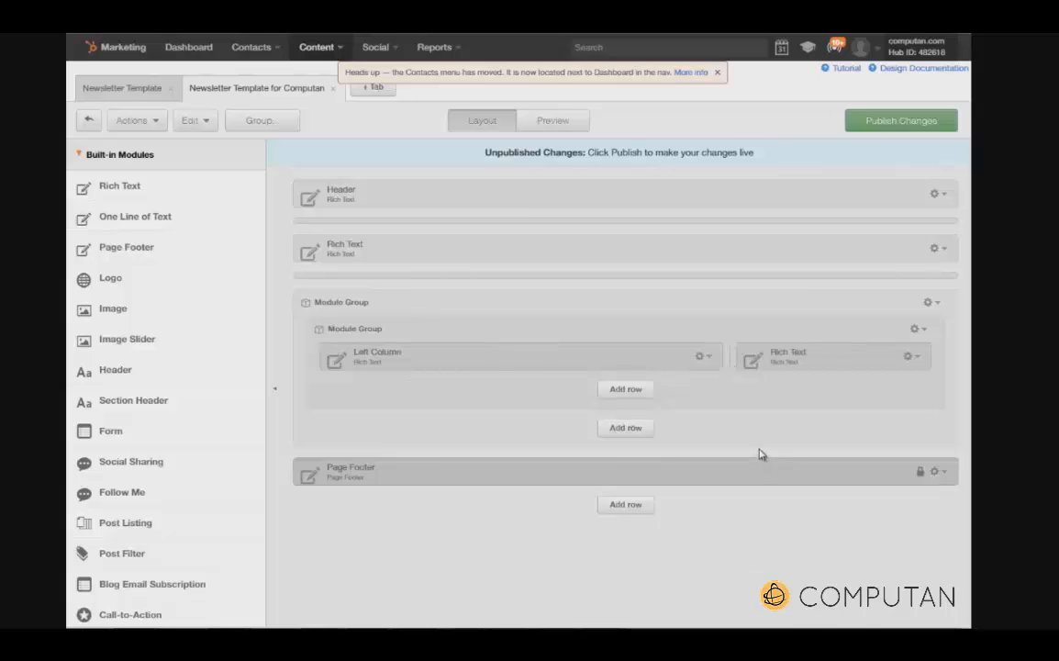
Replace Left Column's source code with centred #ffffff lorem ipsum text using 120px 60px padding and 1.5 line height.
click(703, 357)
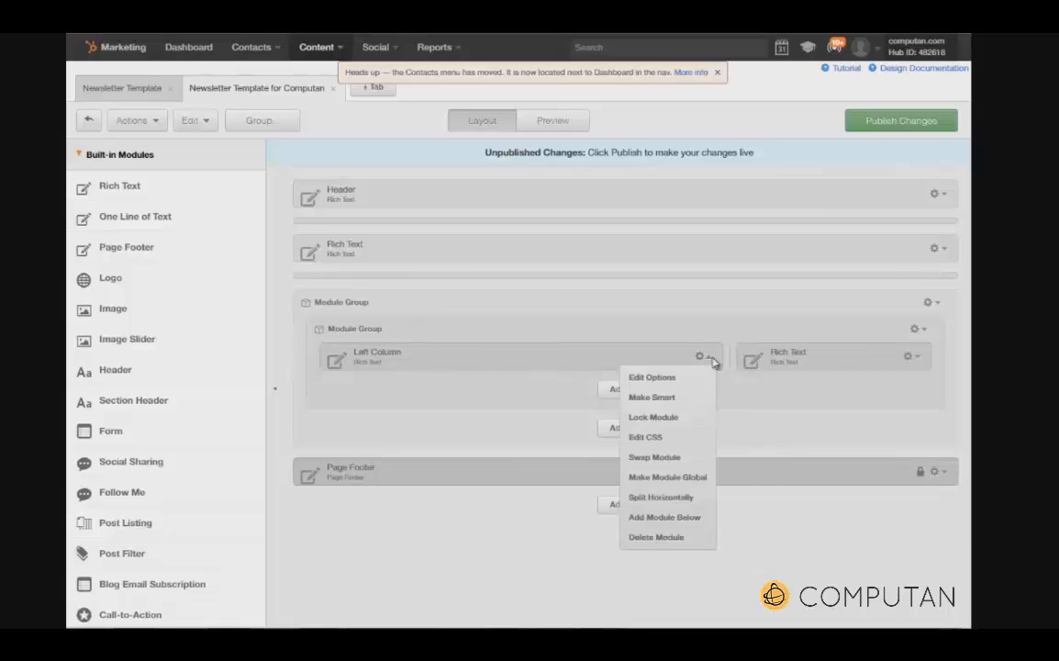
click(653, 377)
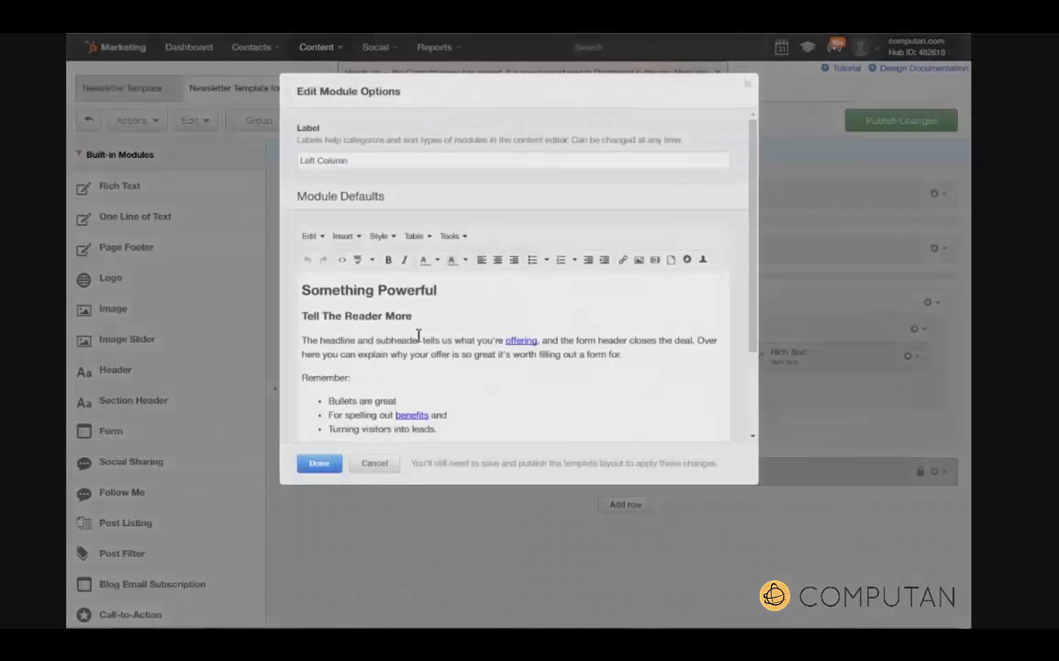
click(348, 259)
key(ctrl+a)
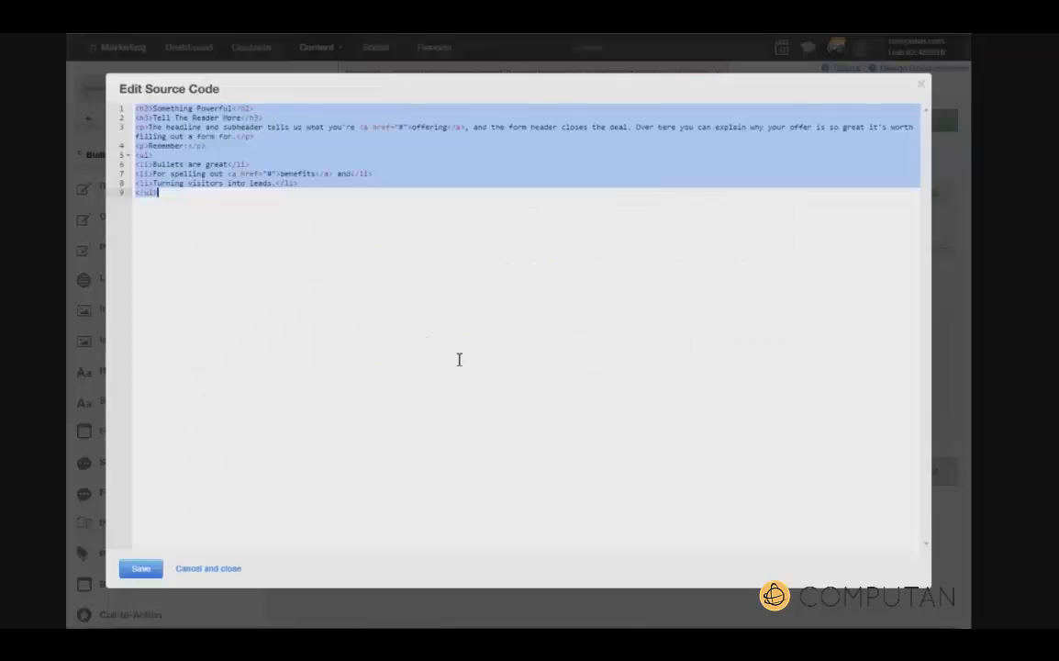
text(<div style="text-align: center; padding: 120px 60px; line-height: 1.5;"><span style="color: #ffffff;">Lorem ipsum dolor sit amet, consectetur adipiscing elit, sed do eiusmod tempor incididunt ut labore et dolore magna aliqua. &nbsp;Lorem ipsum dolor sit amet, consectetur adipiscing elit. Lorem ipsum dolor sit amet, consectetur adipiscing elit, sed do eiusmod tempor incididunt ut labore et dolore magna aliqua. &nbsp;Lorem ipsum dolor sit amet, consectetur adipiscing elit</span></div>)
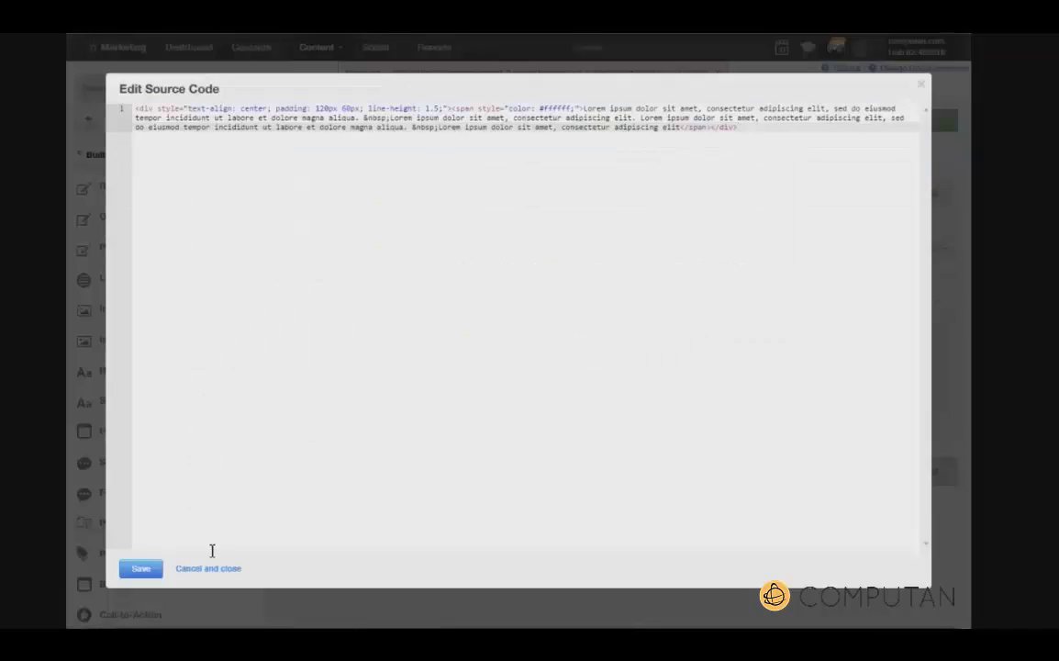
click(141, 569)
click(319, 464)
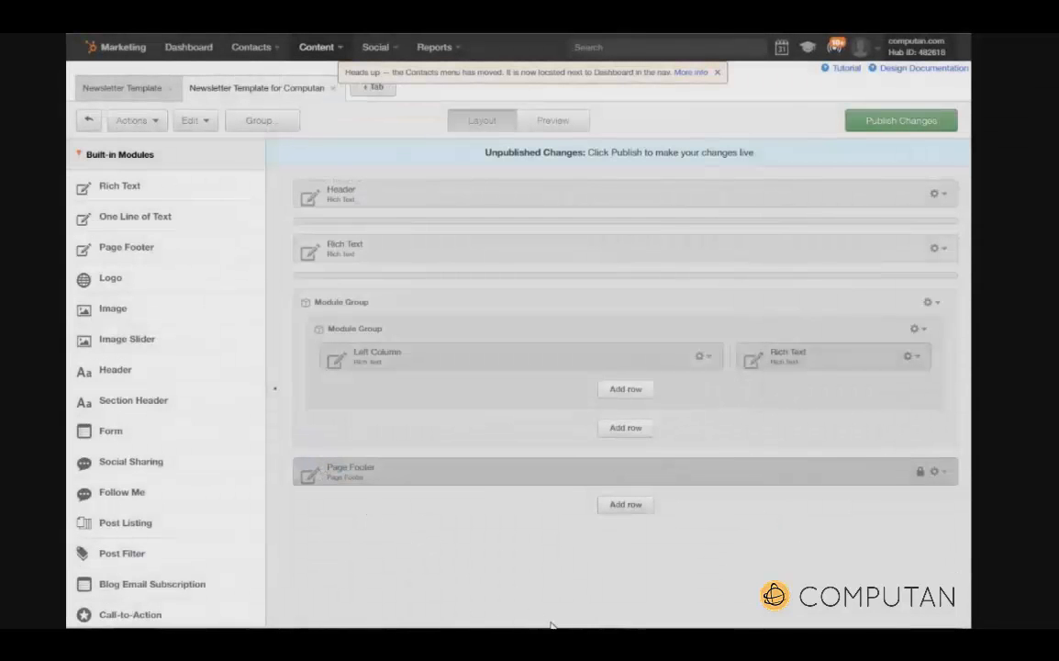
Replace the source code of the Rich Text module beside Left Column with a centred 320px-wide image, Mockup---Elements-of-A-Startup-Marketing-Plan-2.png.
click(910, 357)
click(892, 389)
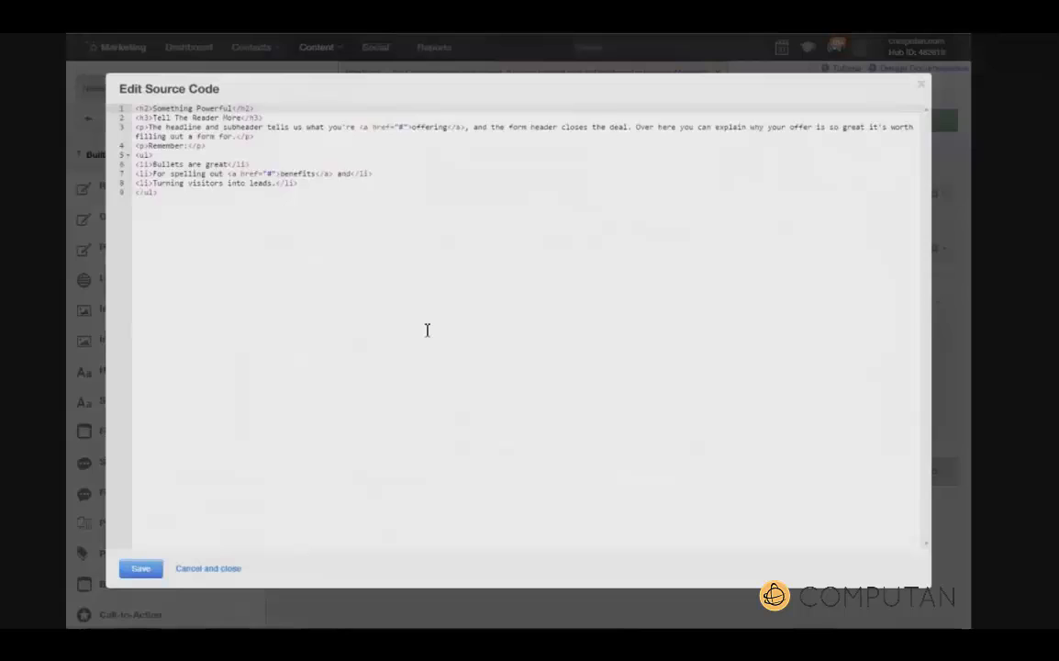
key(ctrl+a)
text(<div><br><img src="http://digitalmarketing.computan.com/hubfs/Mockup---Elements-of-A-Startup-Marketing-Plan-2.png" alt="Mockup---Elements-of-A-Startup-Marketing-Plan-2.png" title="Mockup---Elements-of-A-Startup-Marketing-Plan-2.png" width="320" style="display: block; margin-left: auto; margin-right: auto; width: 320px;"></div>)
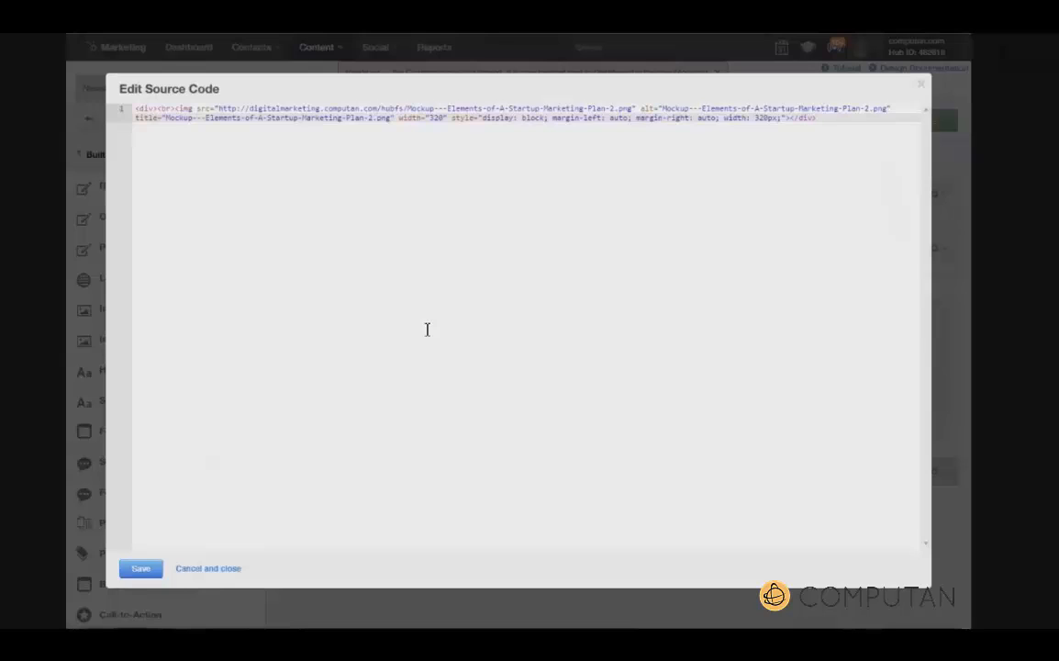
click(141, 568)
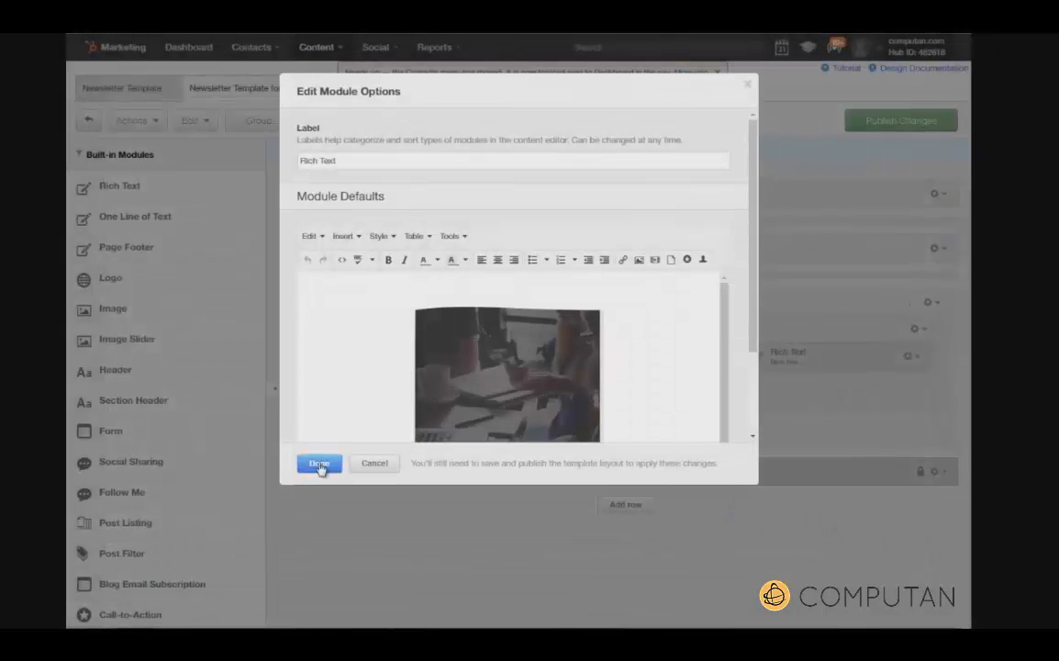
click(319, 463)
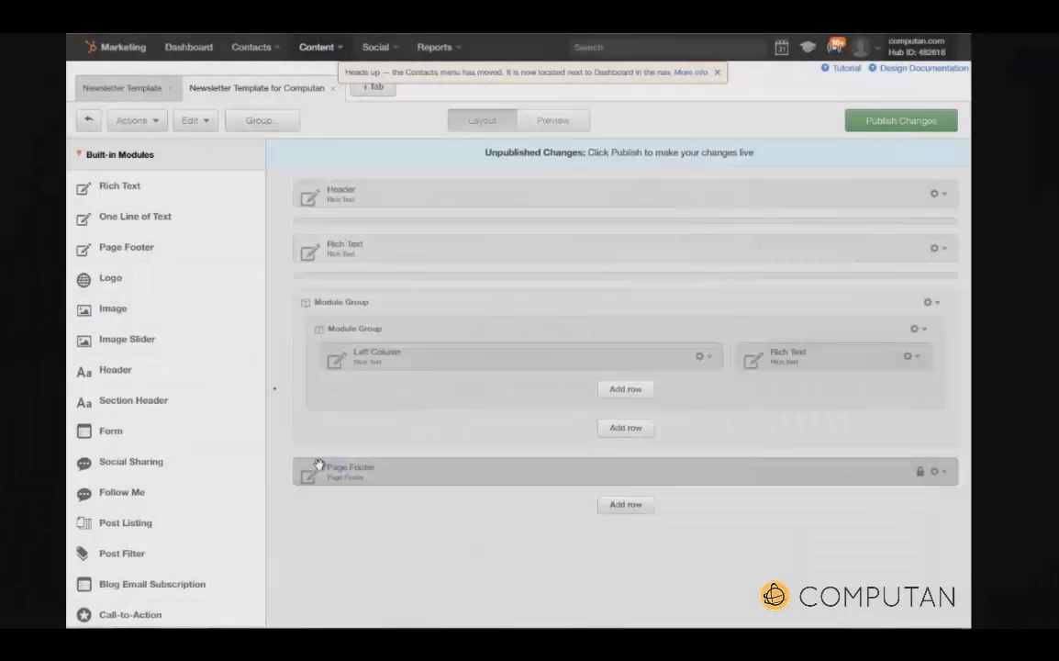
Preview the template and compare its two-column section with the newsletter design image.
click(555, 123)
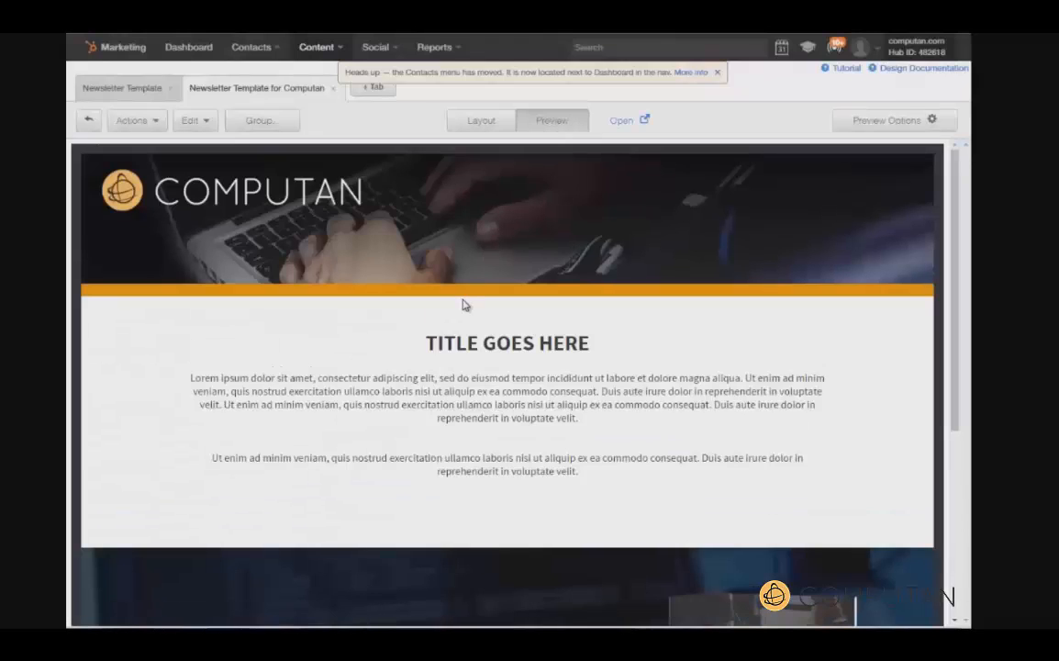
scroll(463, 303, down, 1)
scroll(464, 305, down, 4)
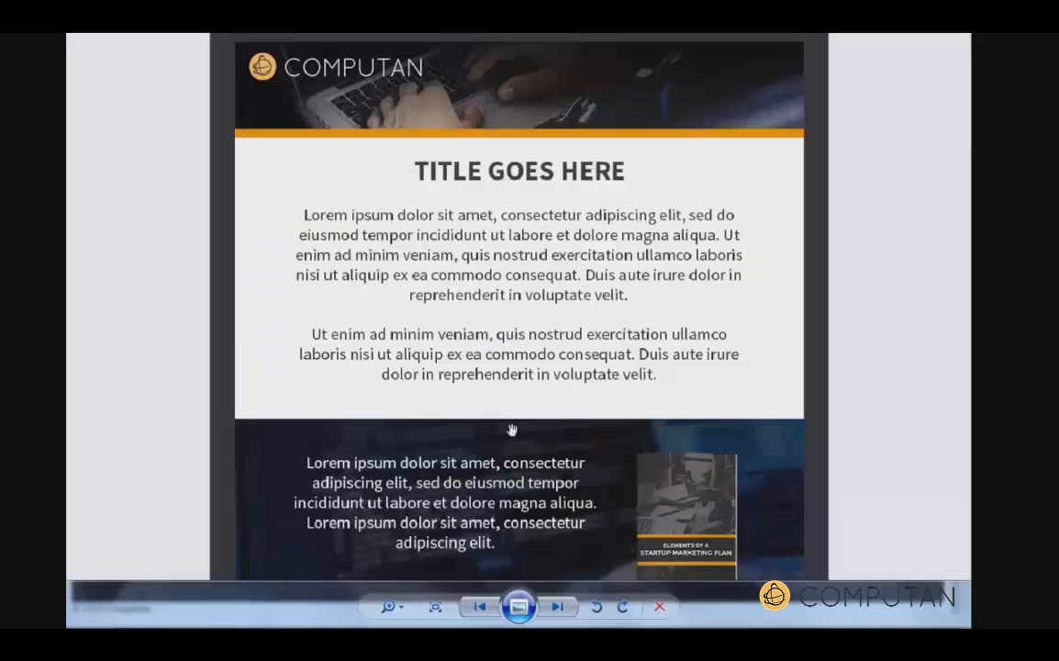
scroll(510, 430, down, 2)
scroll(511, 429, up, 2)
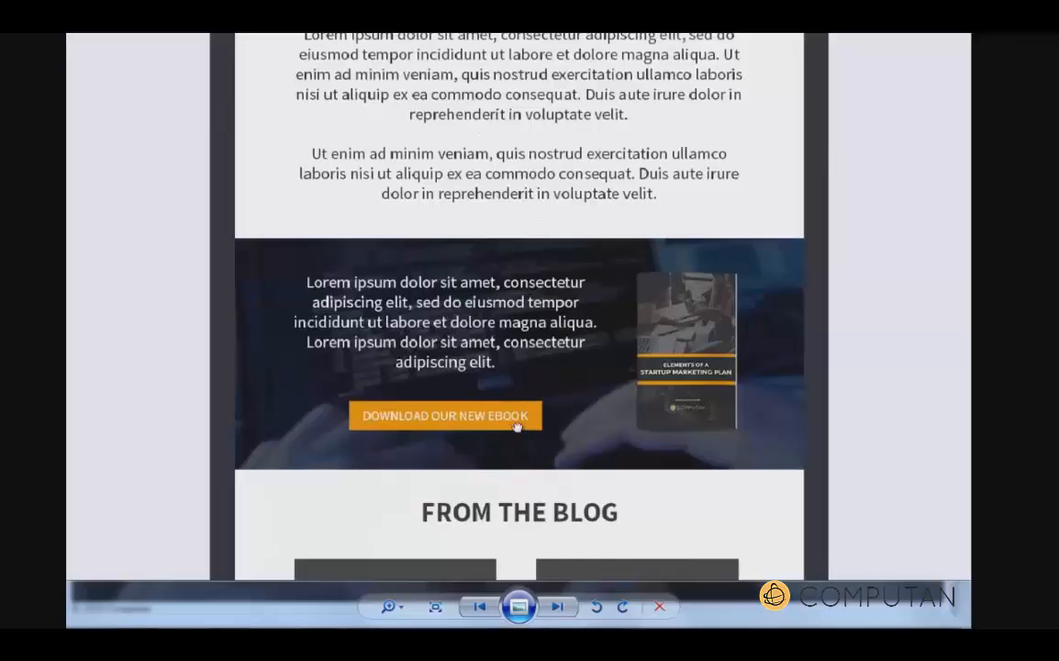
drag(518, 427, 529, 261)
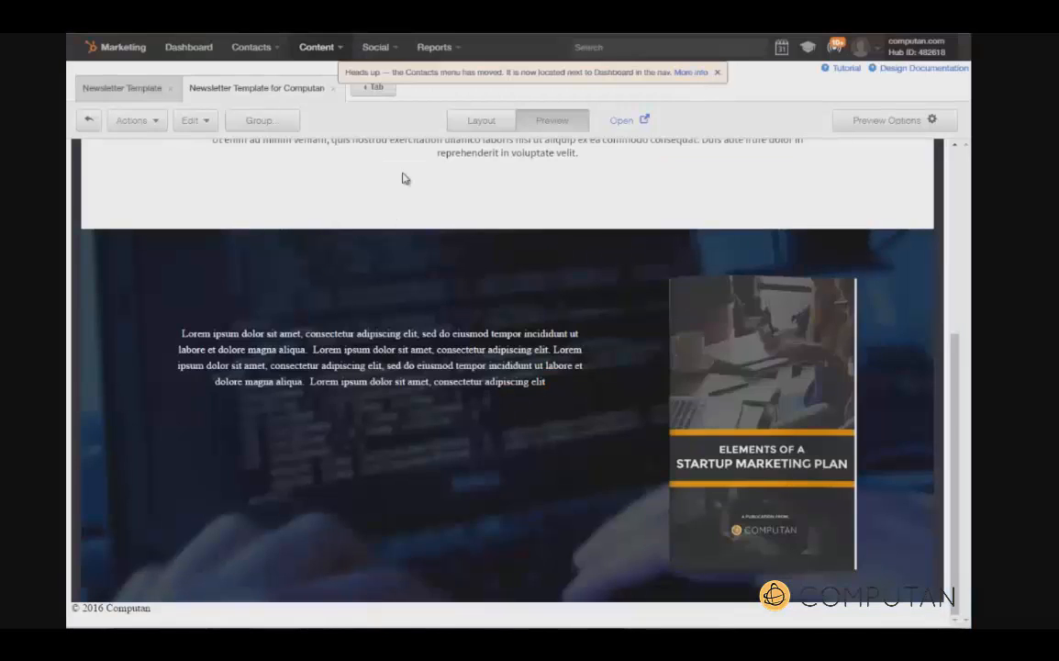
Add a Call-to-Action module directly below Left Column in the two-column group.
click(480, 125)
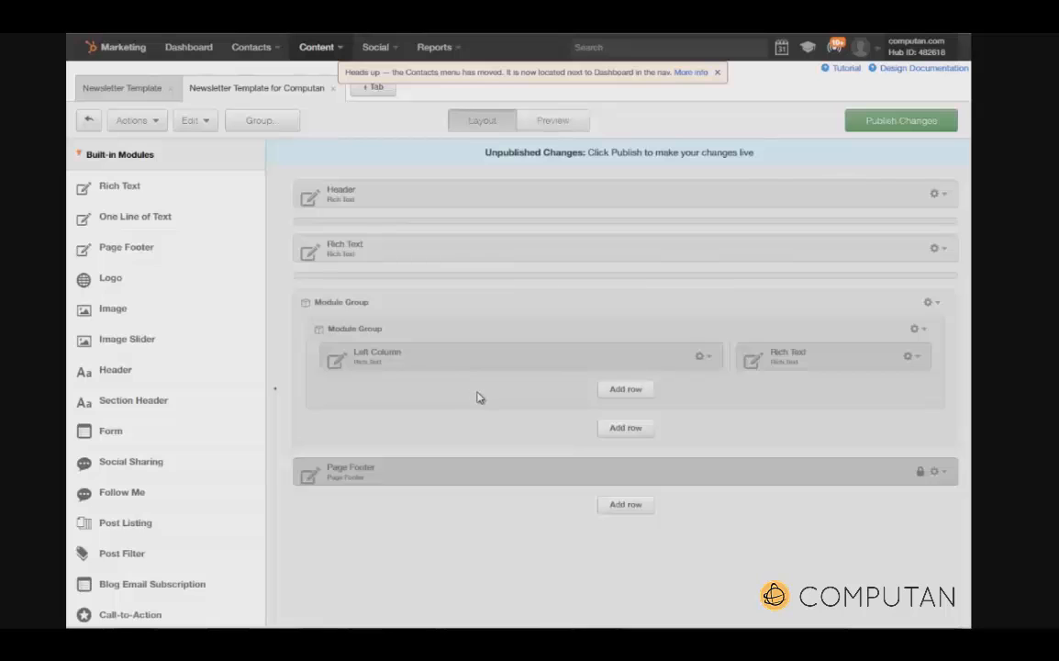
scroll(137, 532, down, 1)
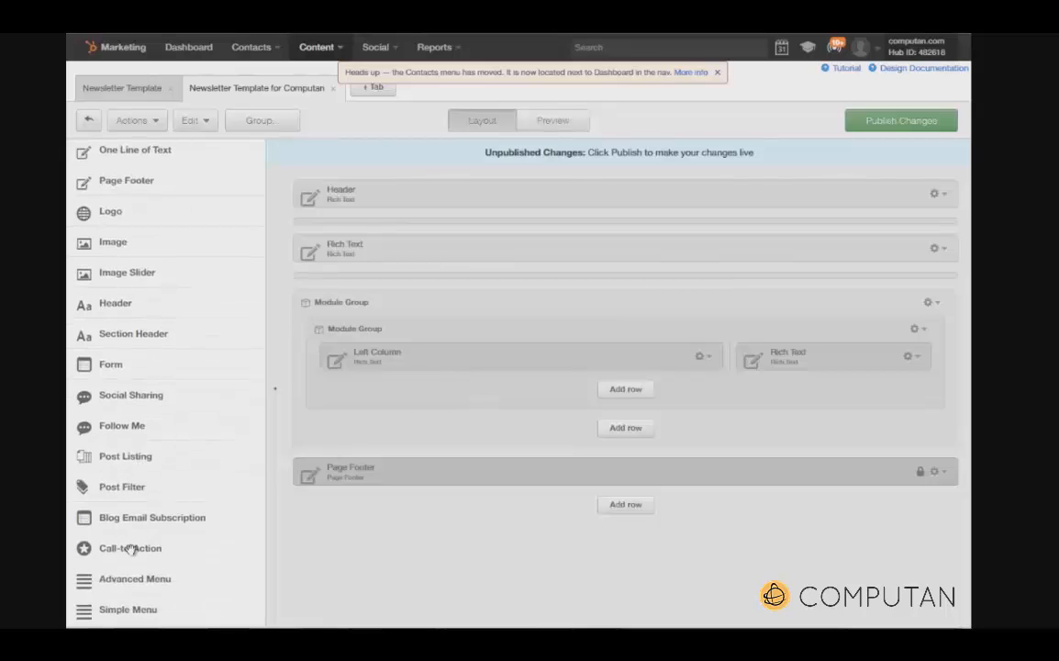
drag(126, 549, 526, 368)
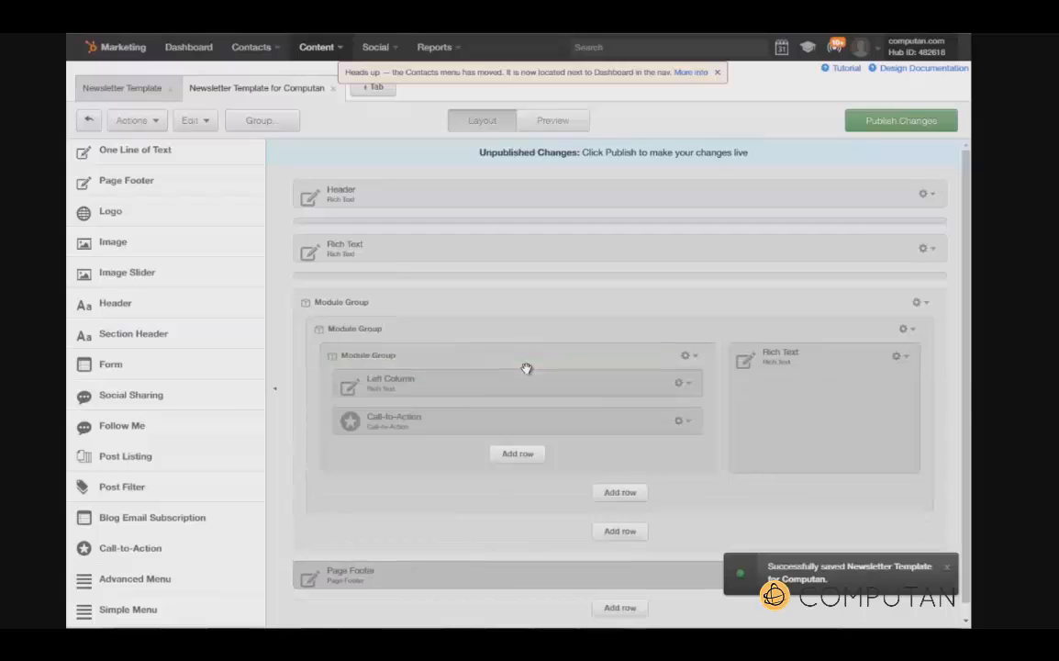
Set the default call-to-action of the module below Left Column to the orange DOWNLOAD OUR NEW EBOOK one.
click(690, 423)
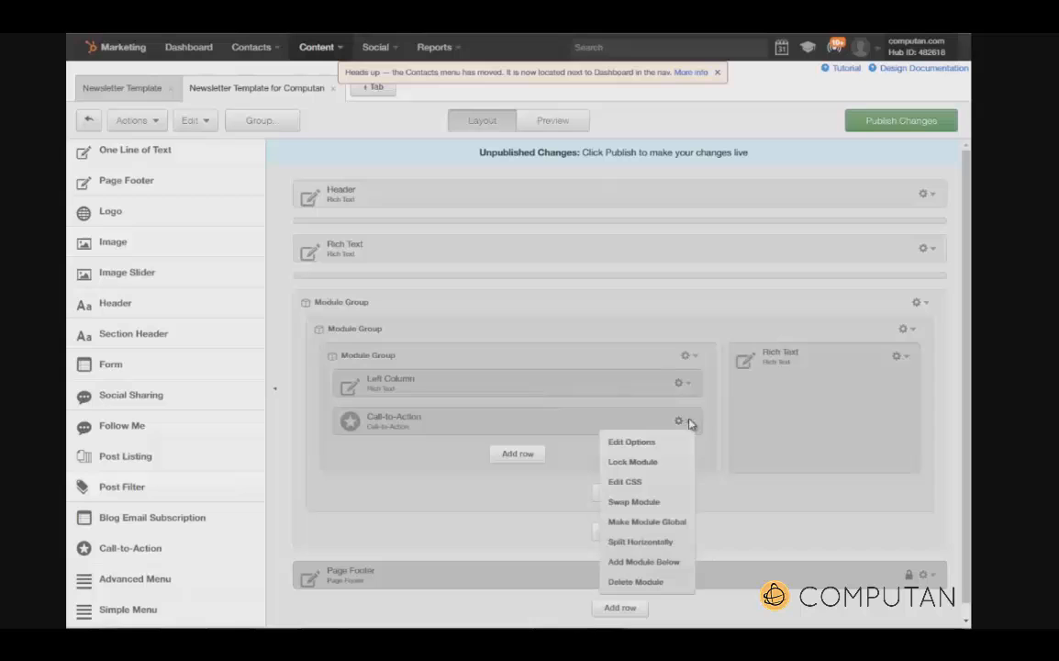
click(629, 442)
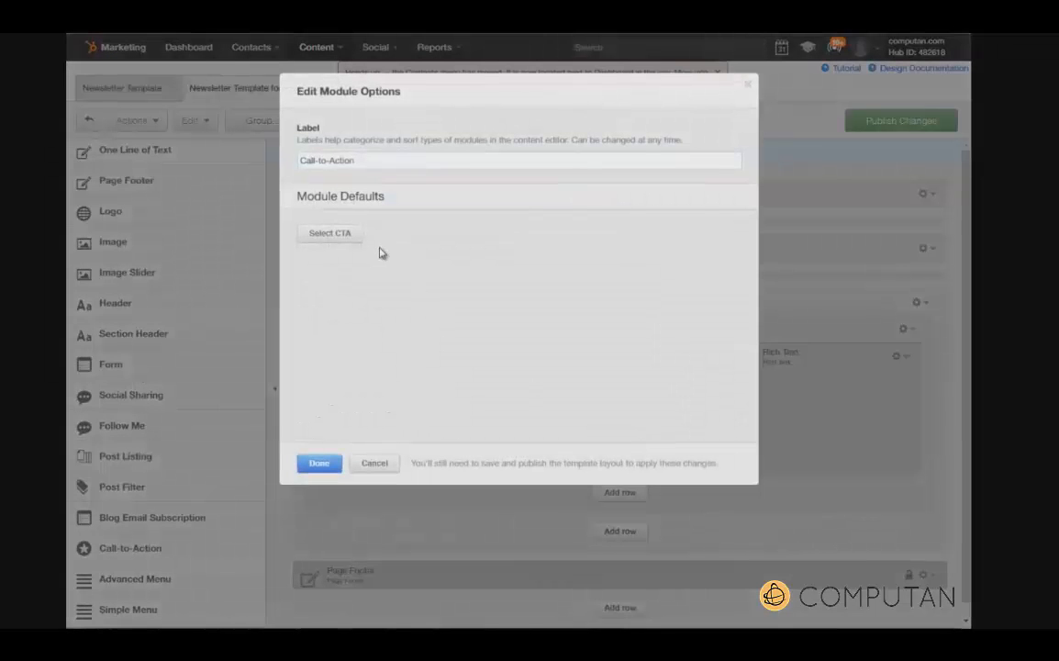
click(340, 231)
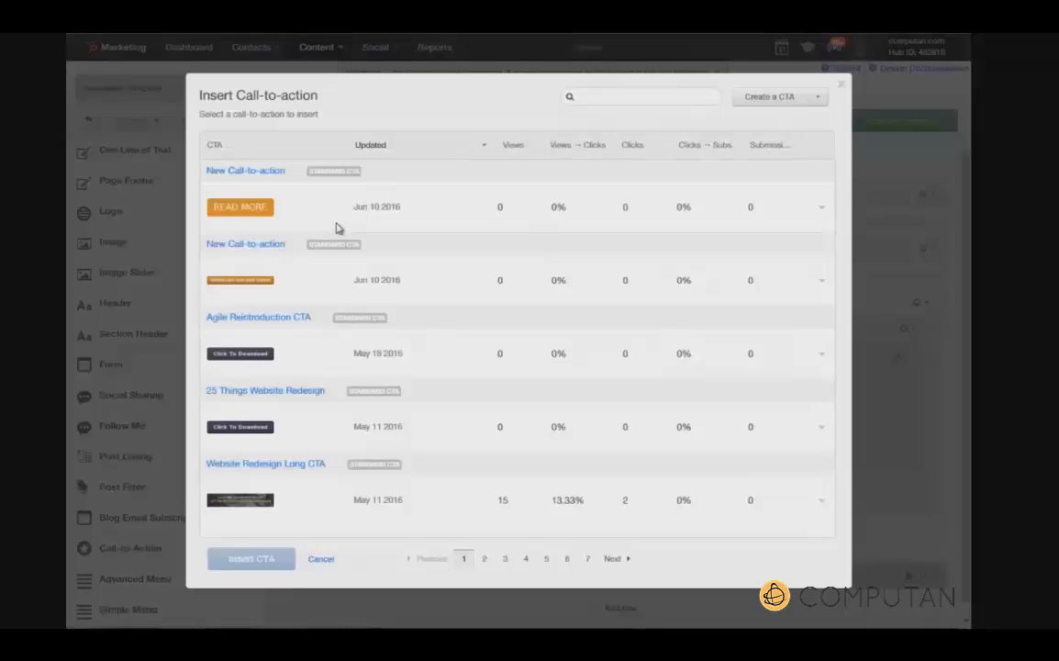
click(313, 276)
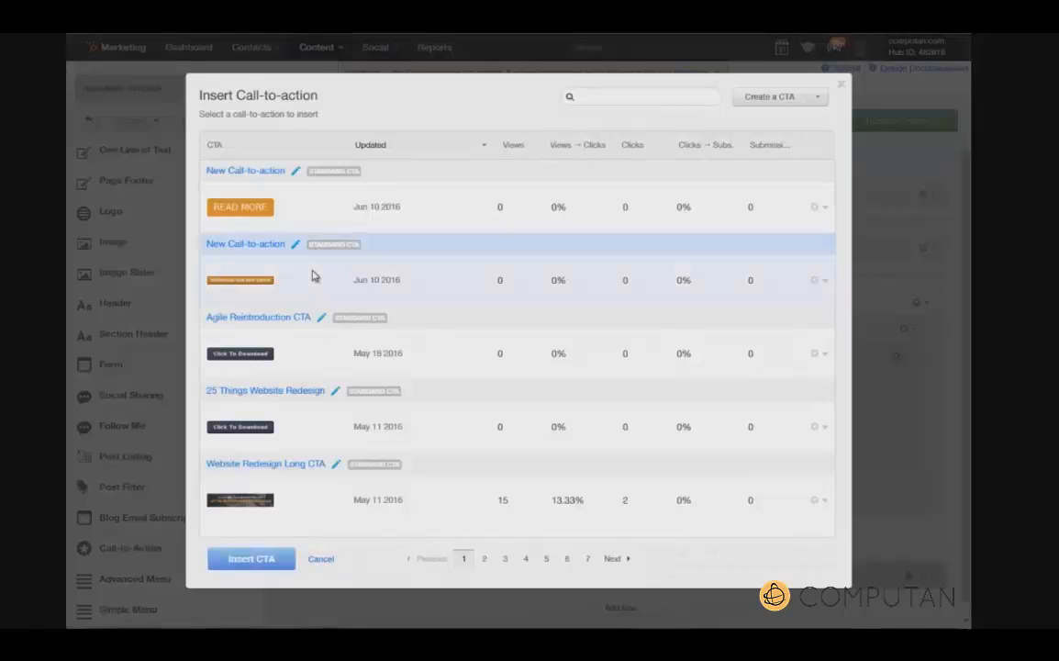
click(275, 561)
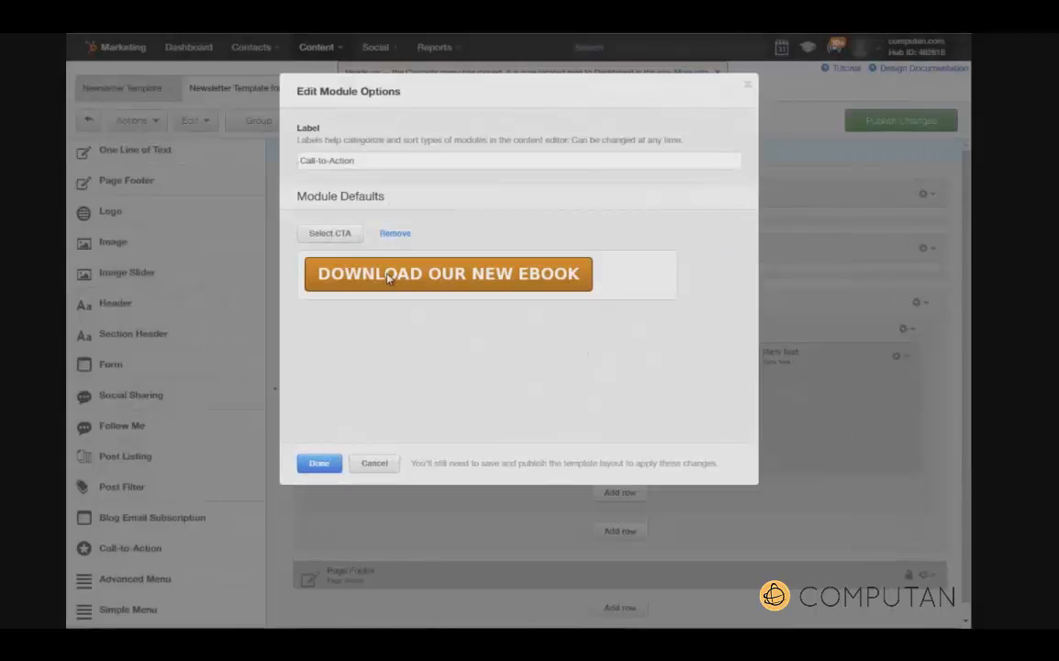
click(317, 466)
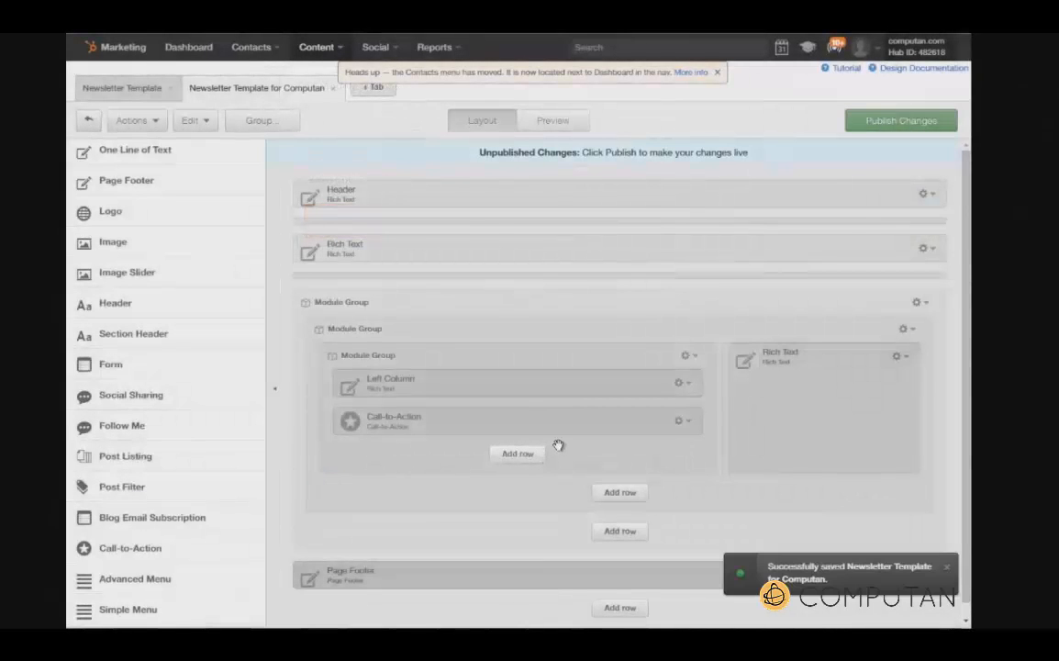
Give the Call-to-Action module the custom inline styling "text-align: center;".
click(688, 422)
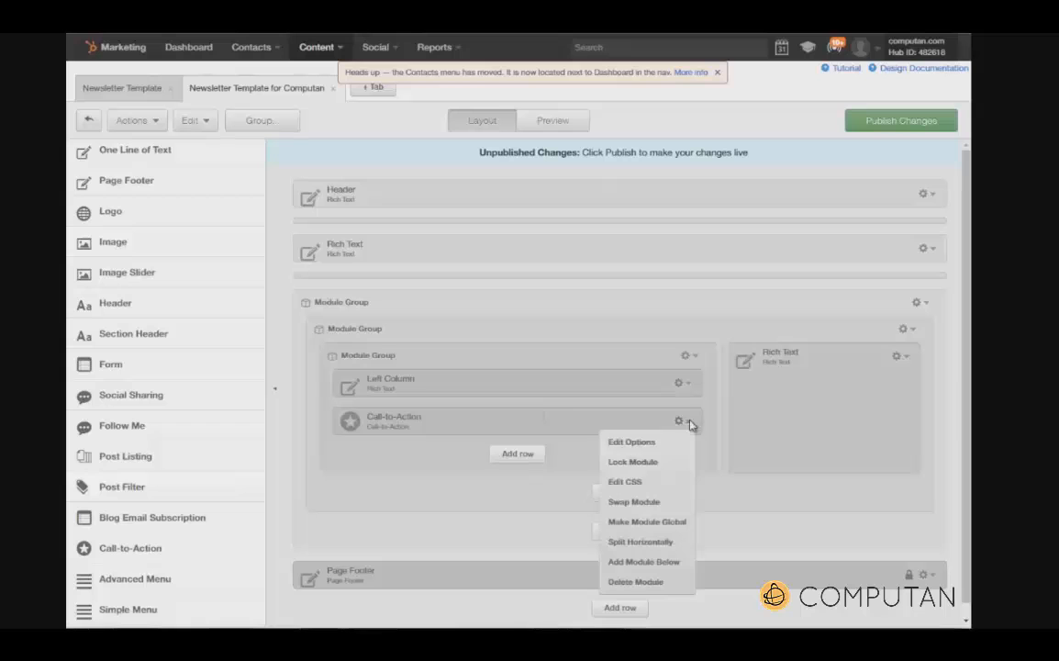
click(650, 482)
click(401, 250)
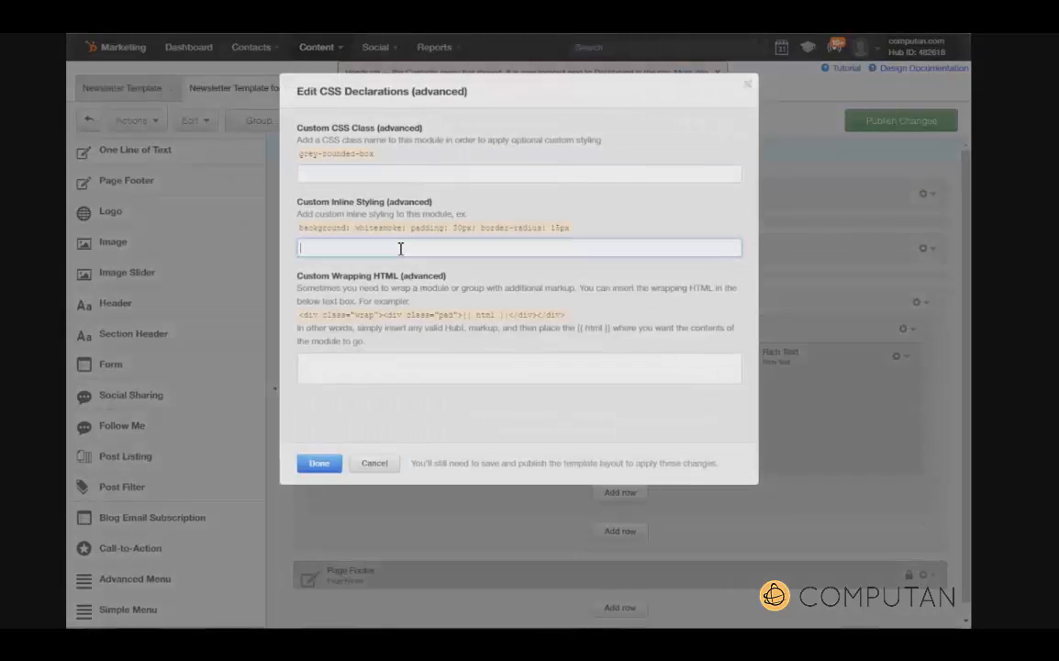
text(text-align: center;)
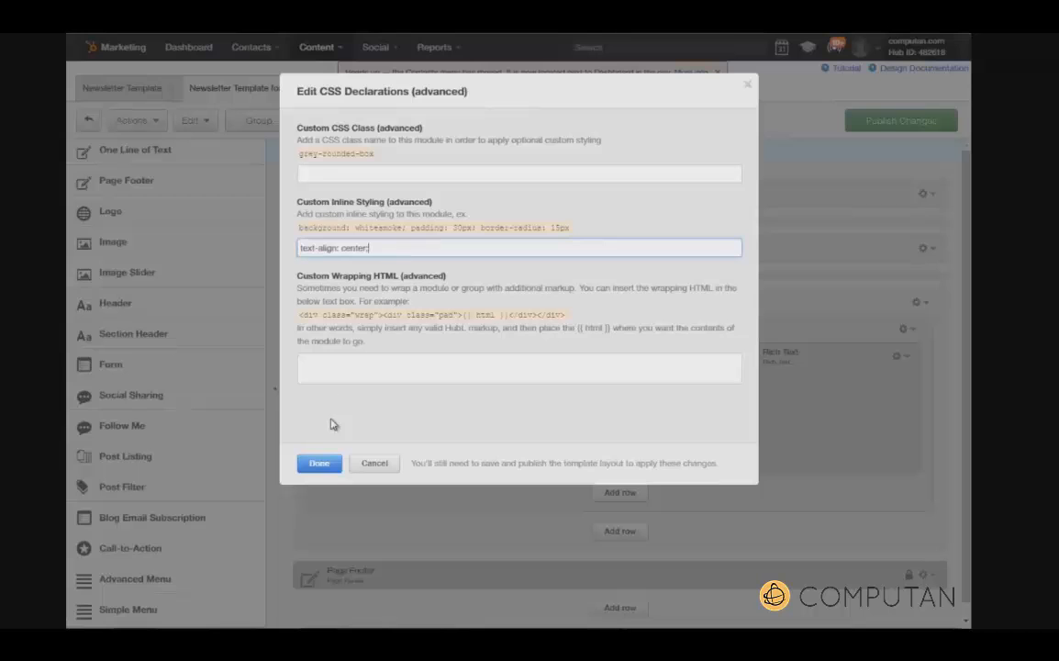
click(323, 464)
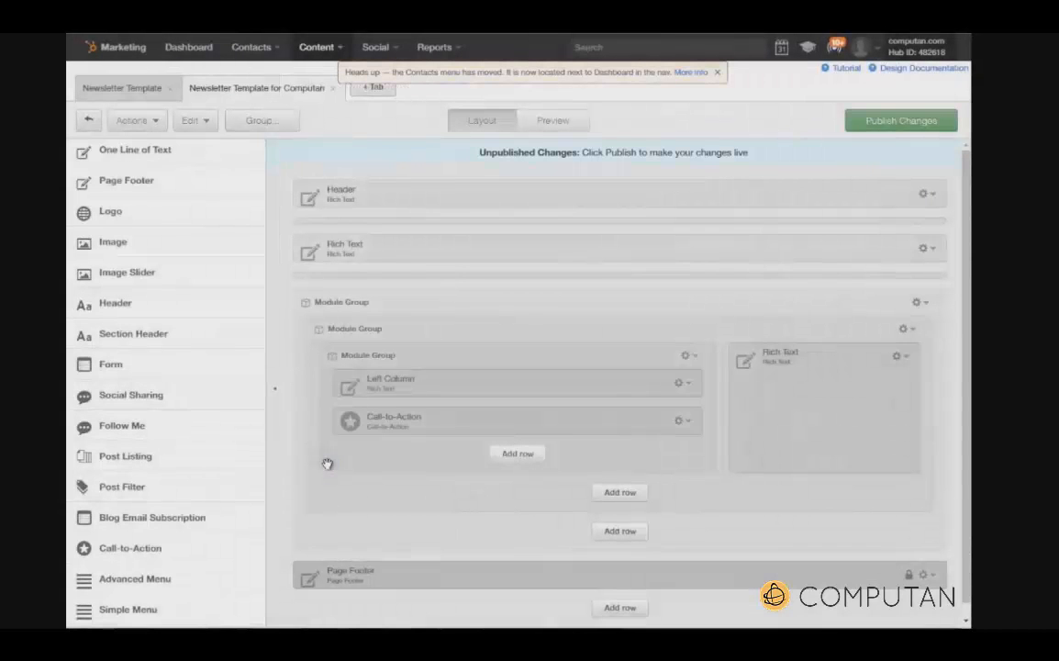
Preview the template and check the placement of the call-to-action in the two-column section.
click(555, 121)
scroll(574, 316, down, 3)
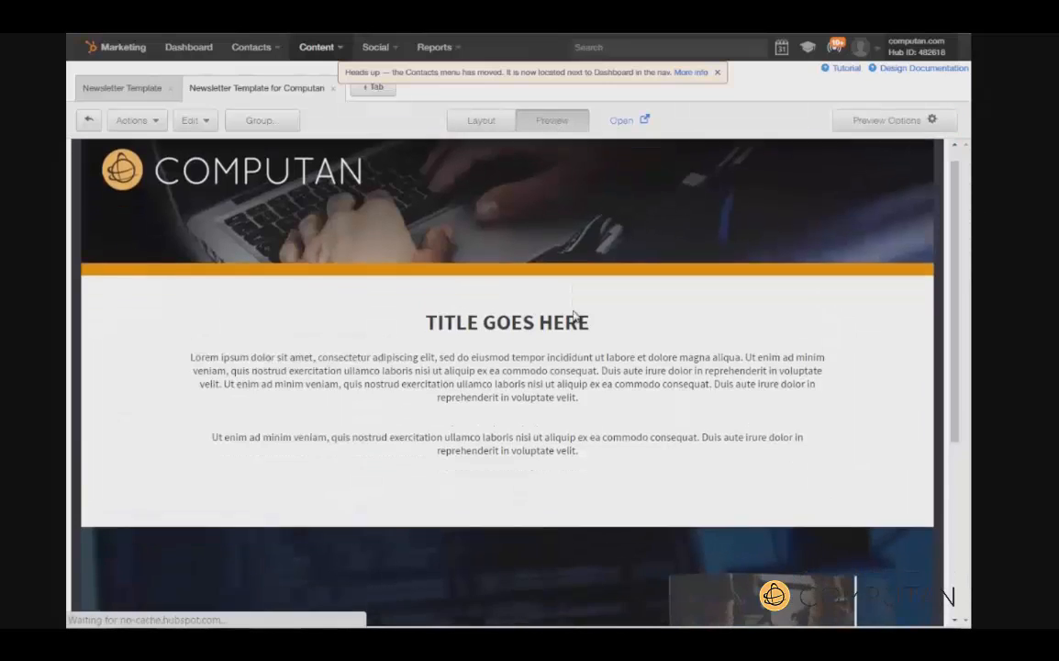
scroll(573, 314, down, 1)
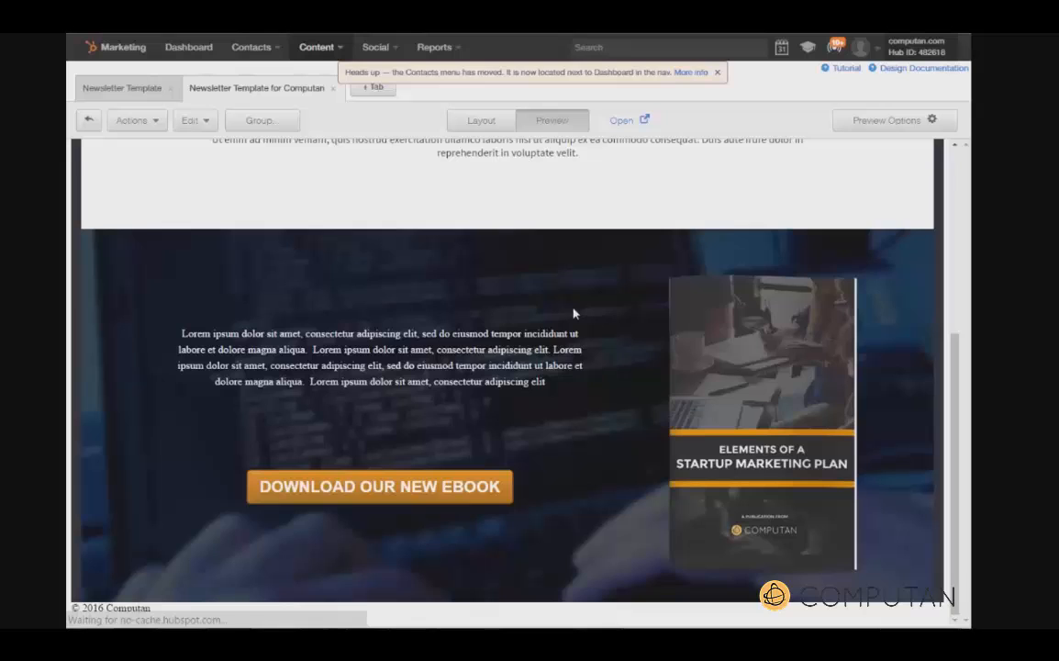
Add a full-width Rich Text module between the module group and Page Footer, with a row of two Image modules beneath it.
click(471, 122)
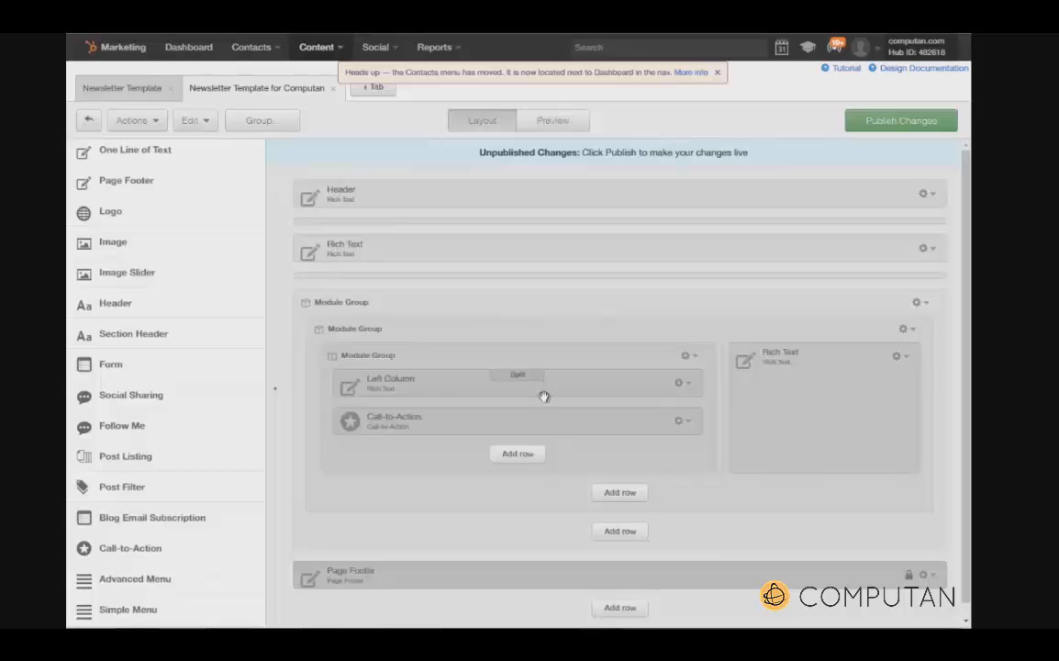
scroll(543, 395, down, 1)
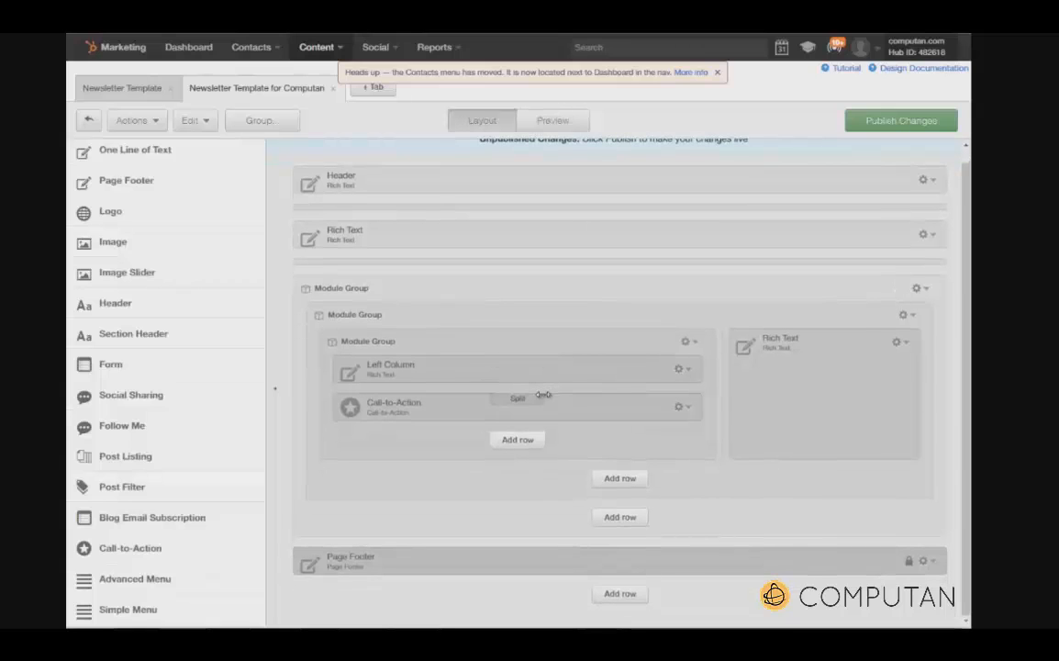
click(620, 593)
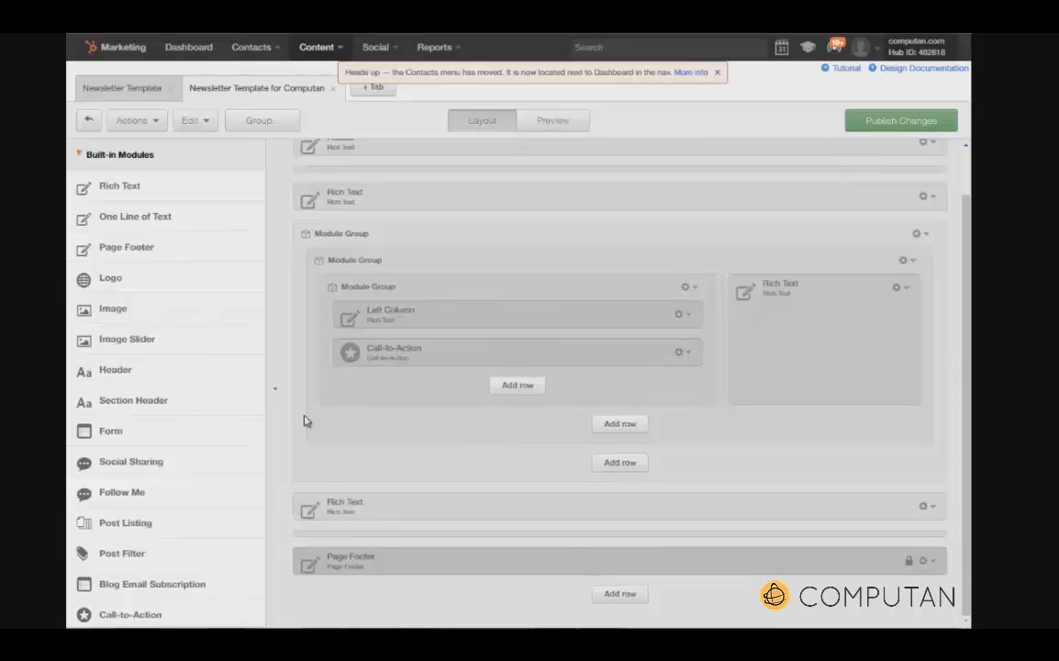
drag(305, 420, 532, 532)
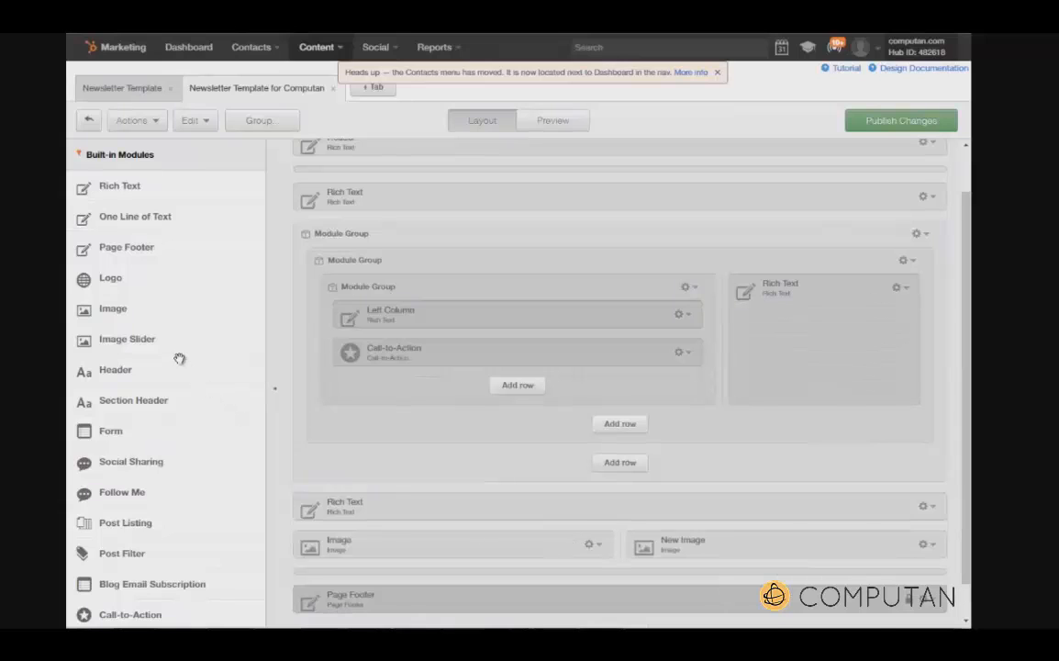
Add a row of two side-by-side rich text modules directly below the image row.
scroll(179, 358, down, 6)
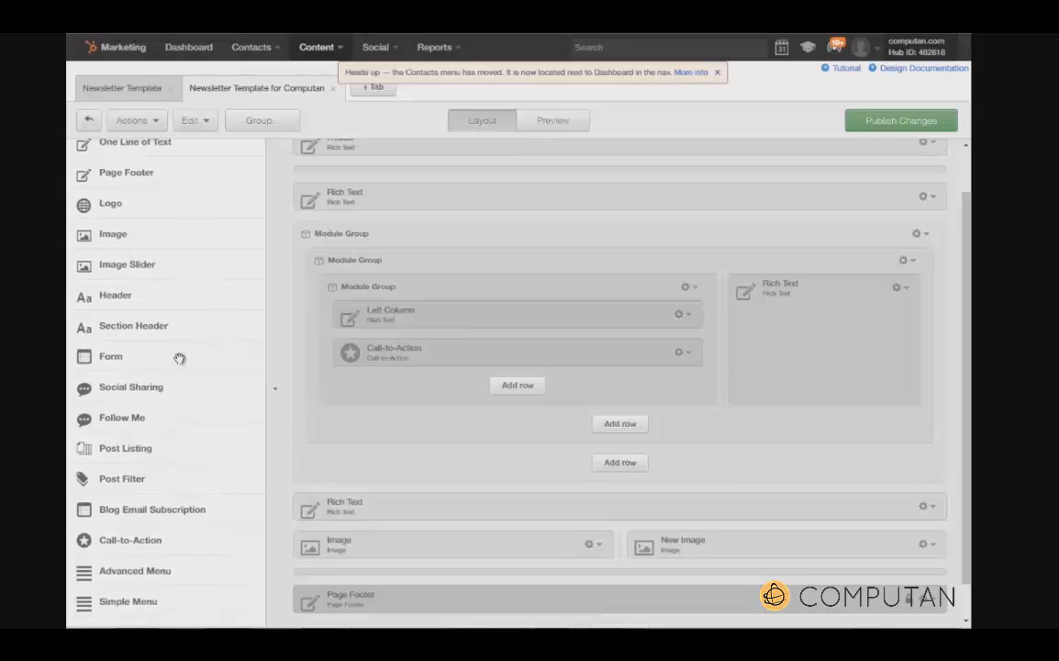
scroll(179, 358, up, 6)
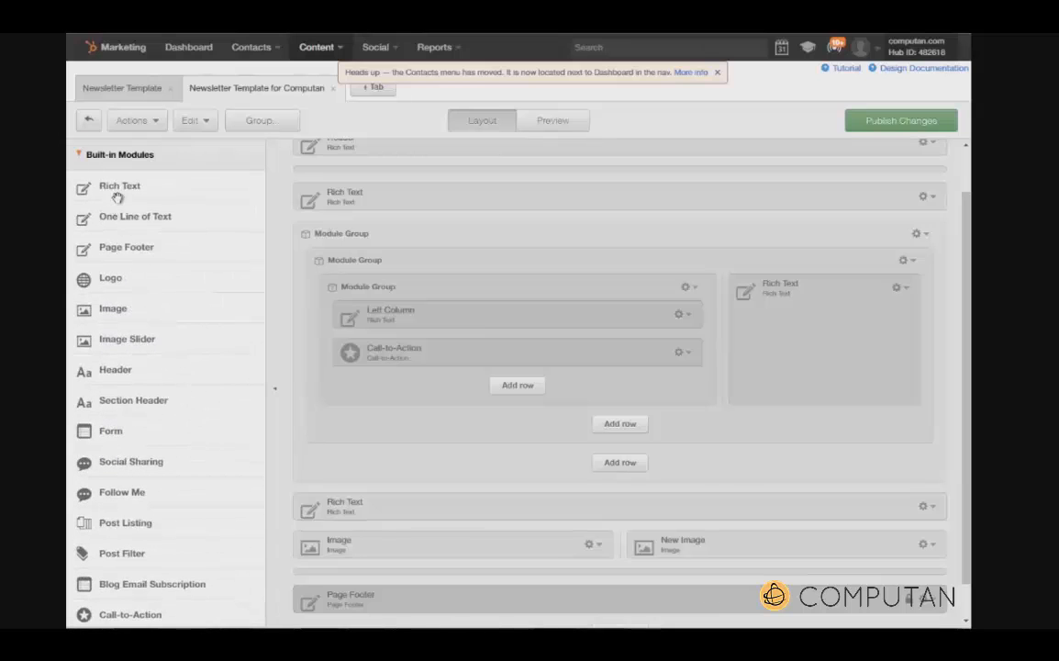
drag(117, 197, 627, 560)
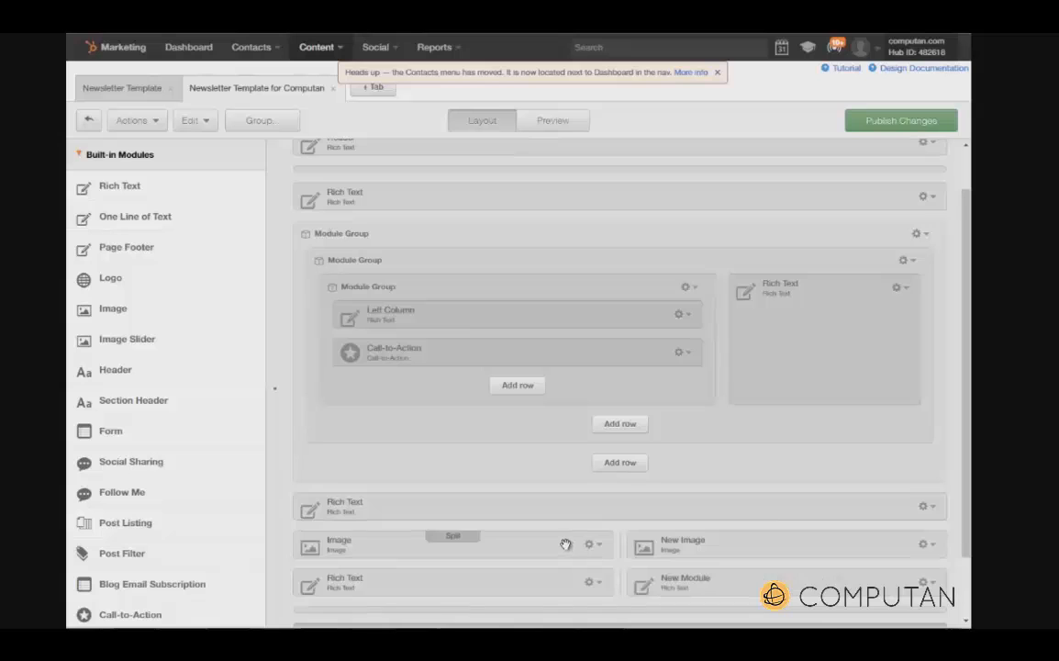
Add a full-width Call-to-Action row below the side-by-side rich text modules, followed by a full-width Rich Text row above Page Footer.
scroll(562, 543, down, 2)
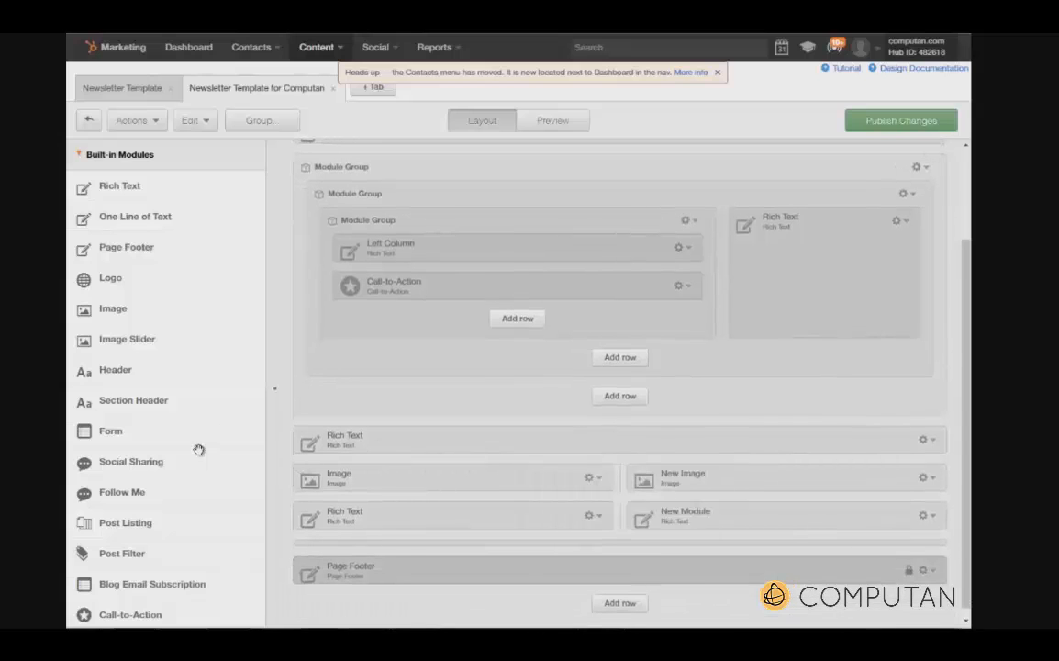
scroll(199, 449, down, 3)
scroll(161, 220, up, 2)
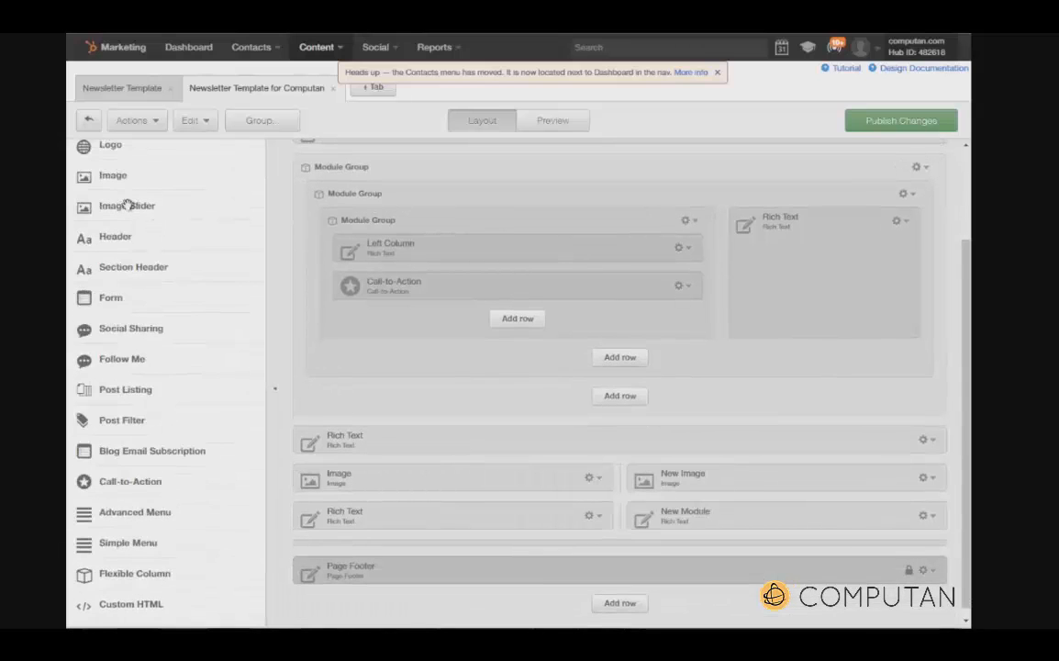
scroll(129, 204, up, 2)
drag(119, 188, 591, 541)
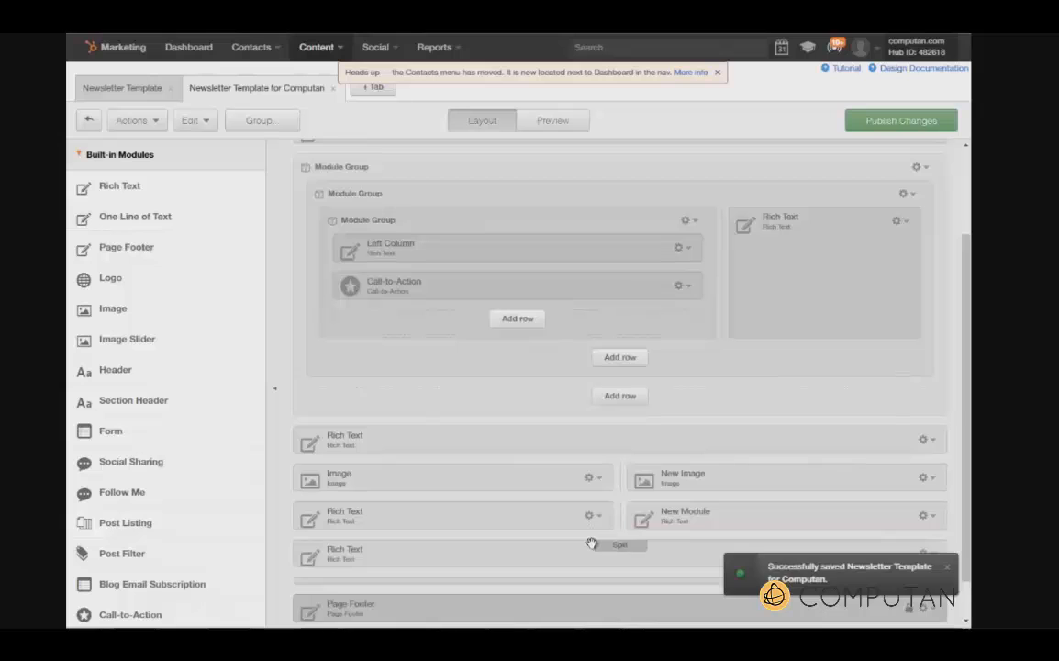
scroll(133, 529, down, 2)
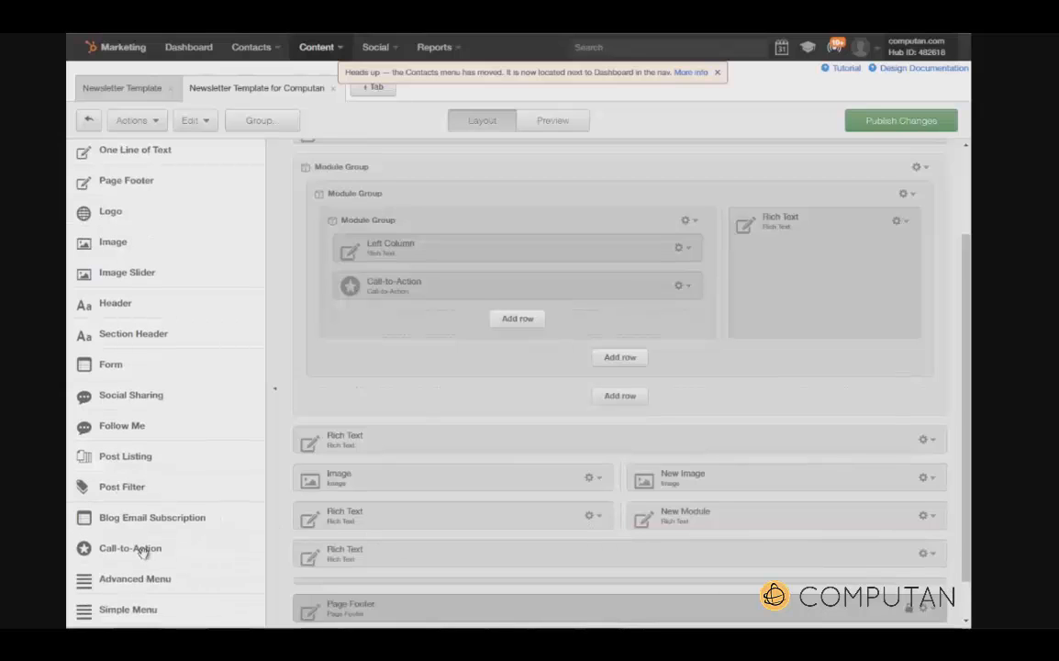
drag(312, 548, 364, 538)
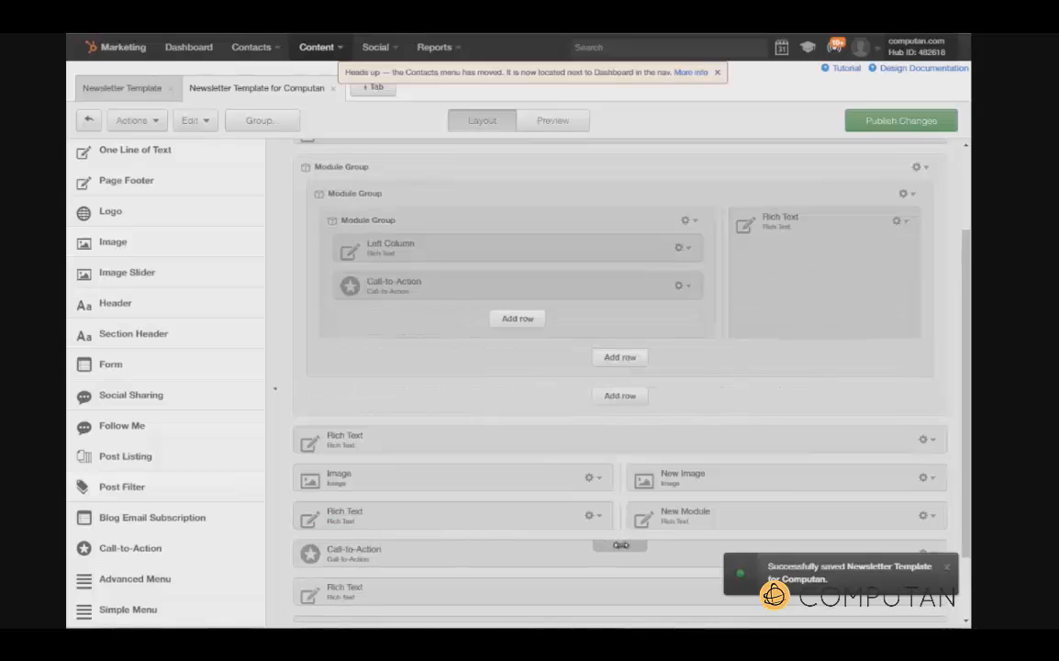
click(620, 545)
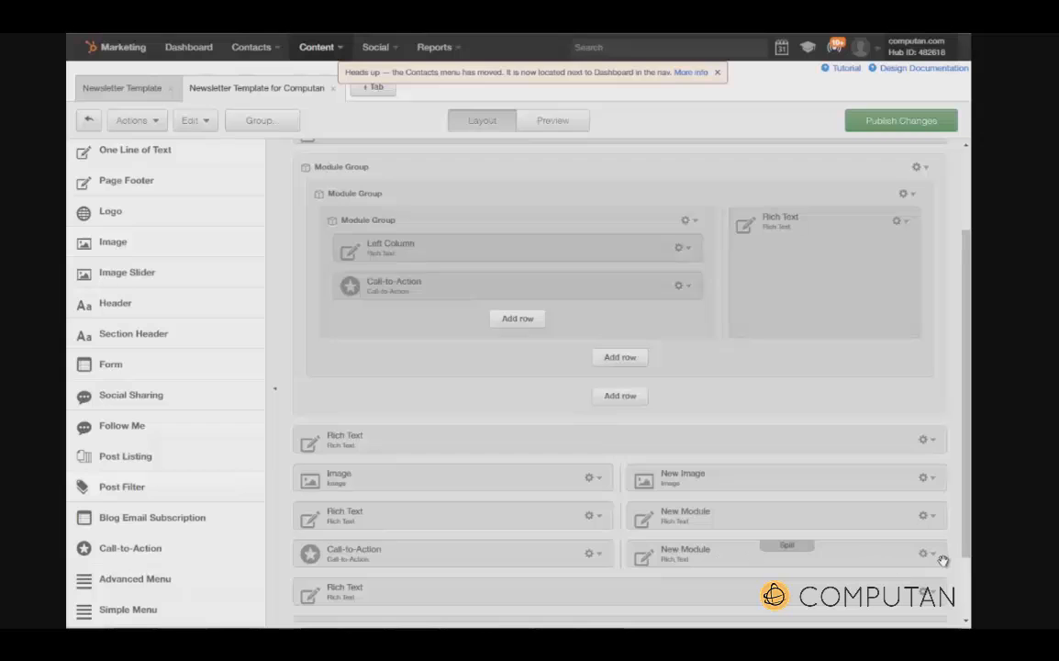
click(933, 556)
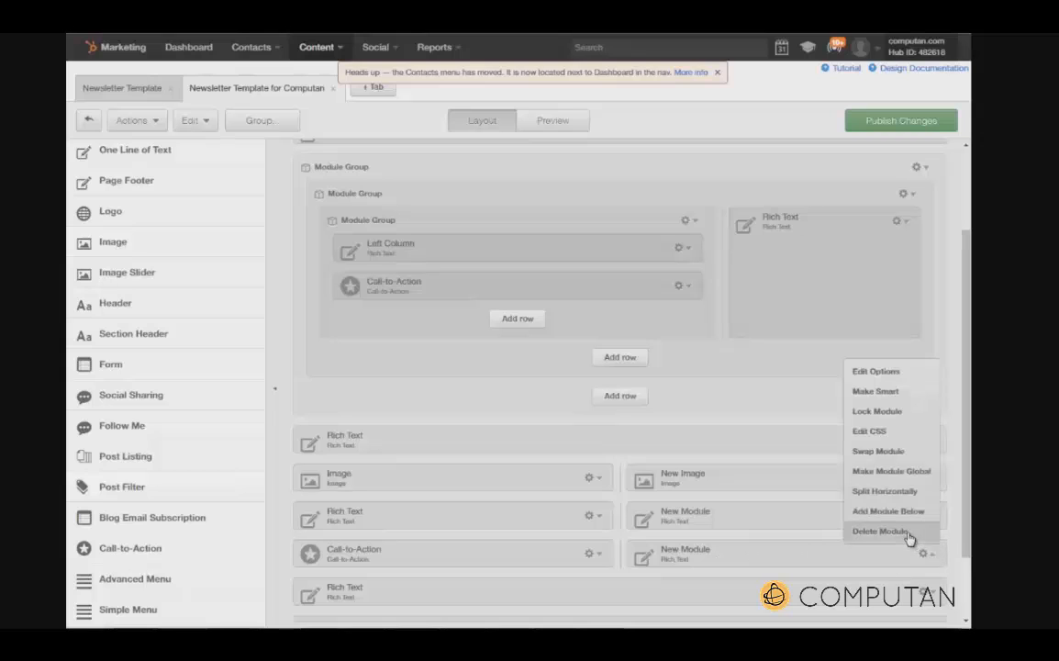
click(908, 533)
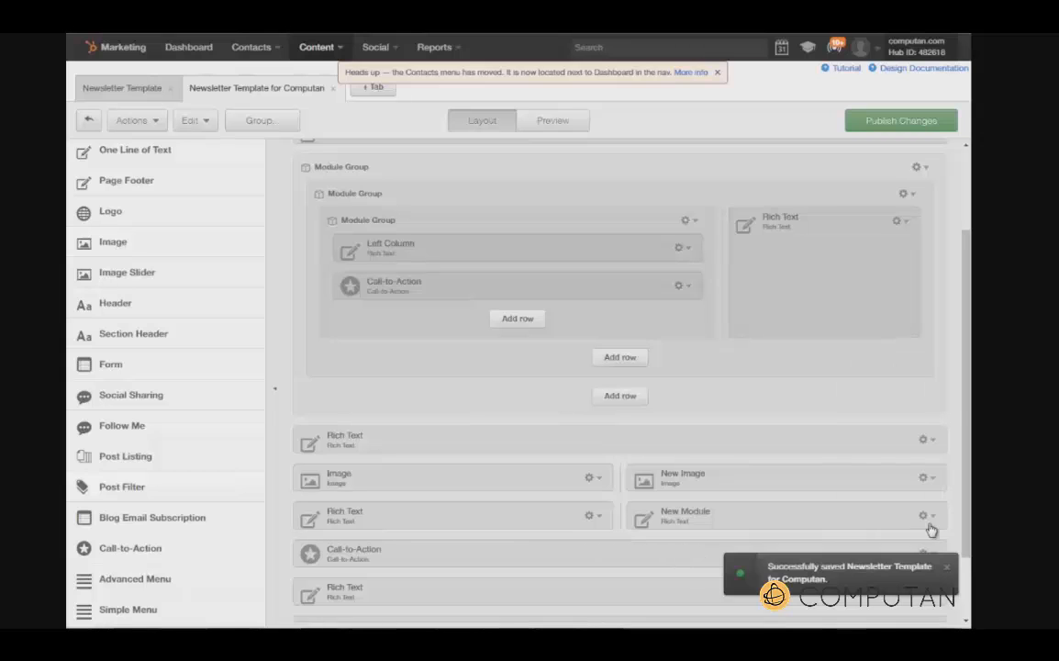
Replace New Module below New Image with a Rich Text module beside the existing one.
click(934, 518)
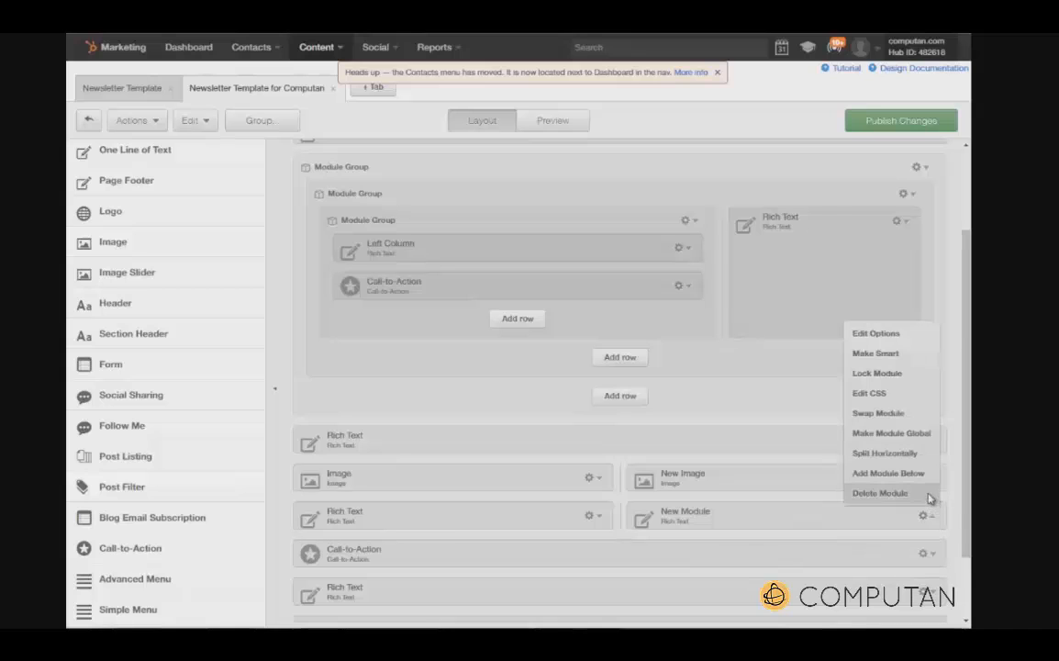
click(929, 493)
scroll(138, 220, up, 2)
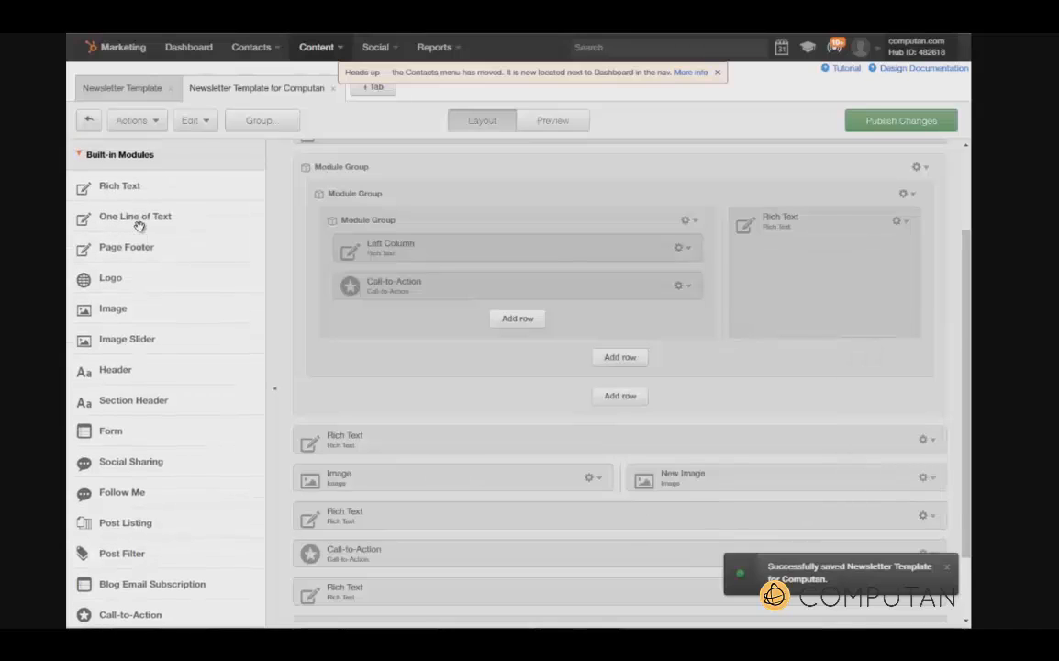
drag(454, 401, 749, 519)
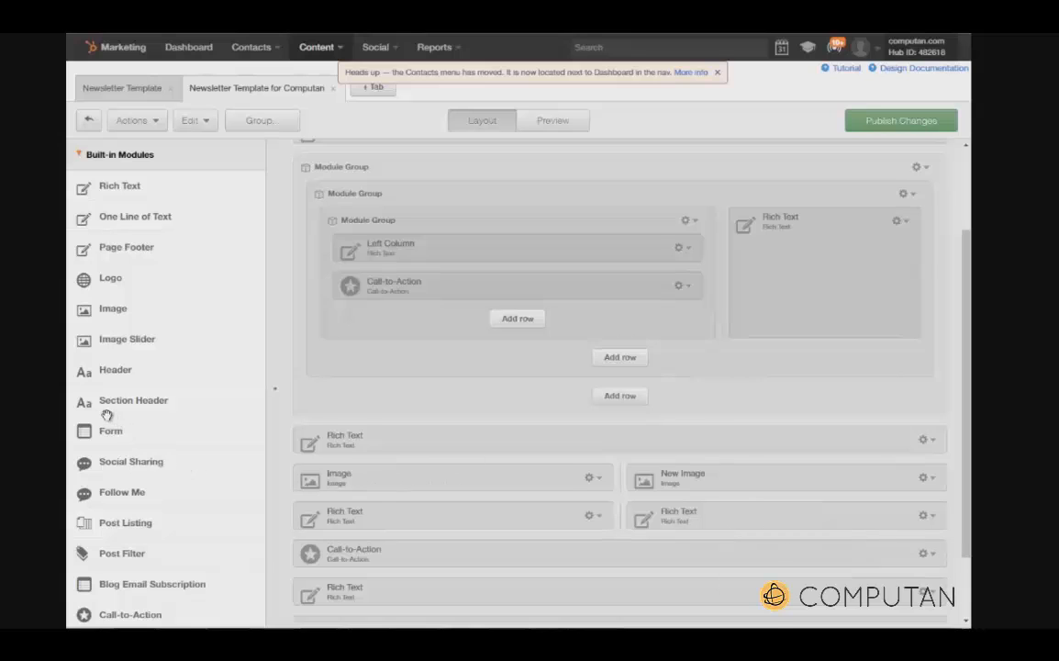
Place a second Call-to-Action module beside the one in the row below the side-by-side Rich Text modules.
scroll(107, 416, down, 1)
drag(152, 620, 645, 512)
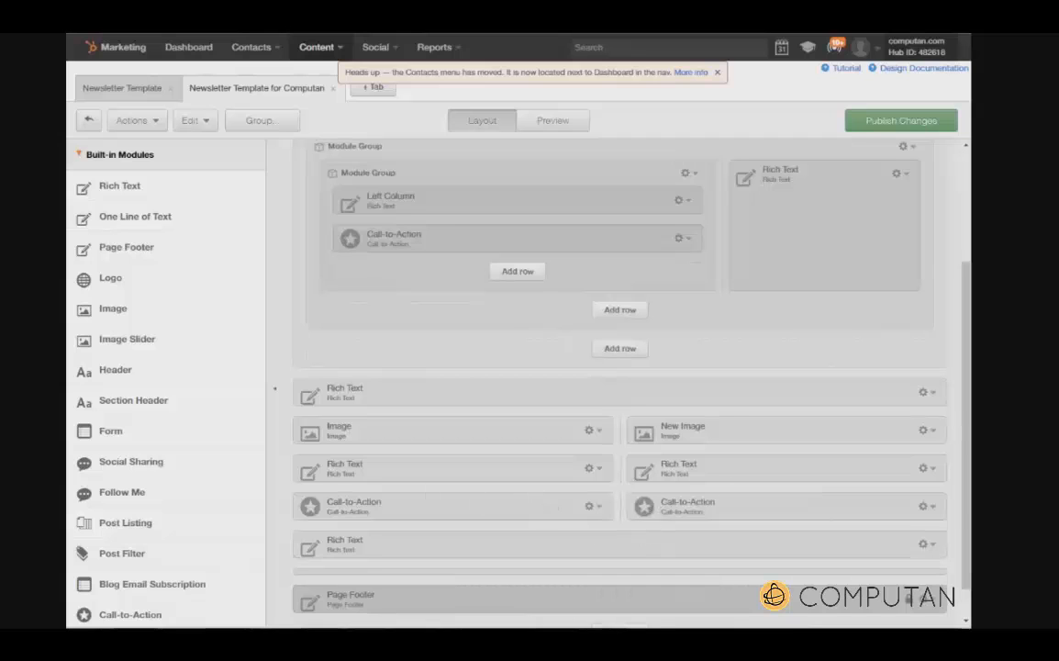
scroll(184, 532, down, 5)
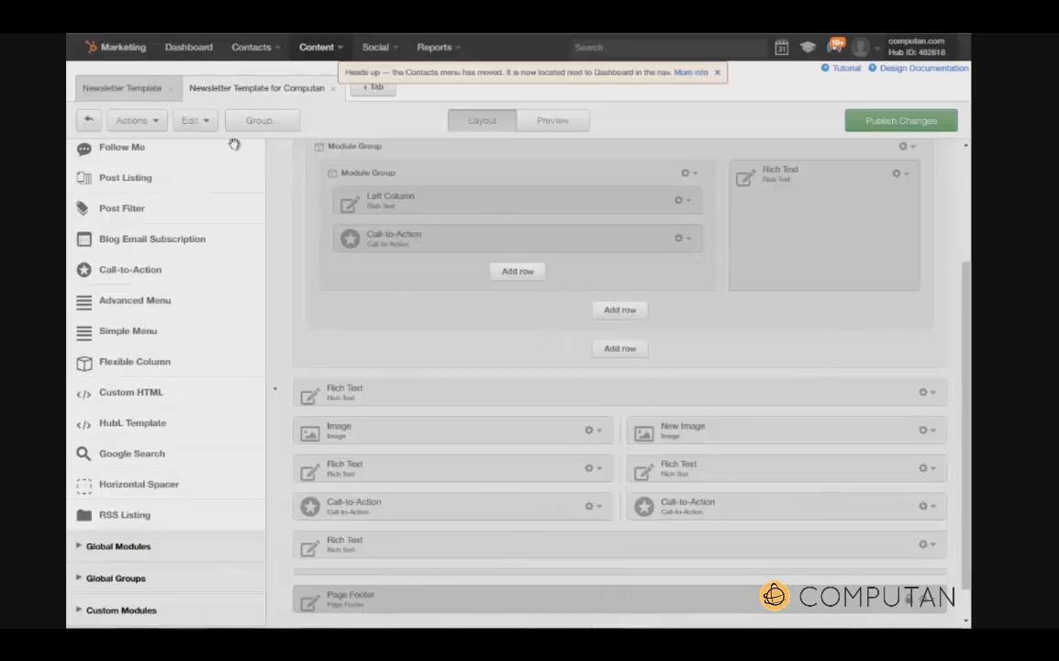
Group the lower Rich Text heading, both images, both text modules, both Call-to-Actions and the closing Rich Text row into one module group.
click(260, 122)
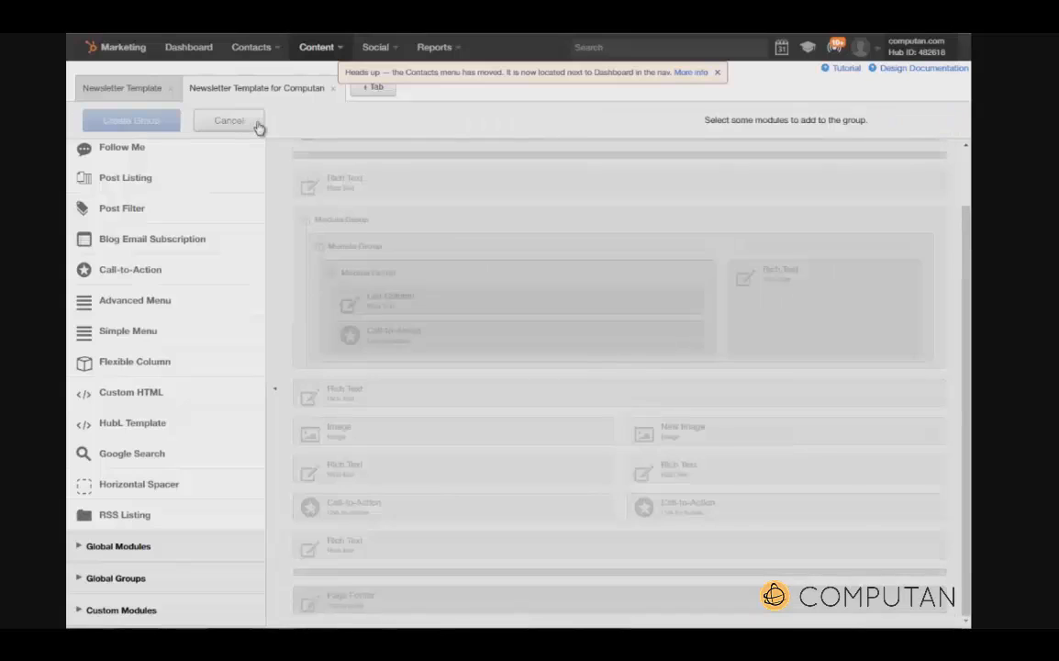
click(358, 394)
click(385, 437)
click(394, 473)
click(404, 508)
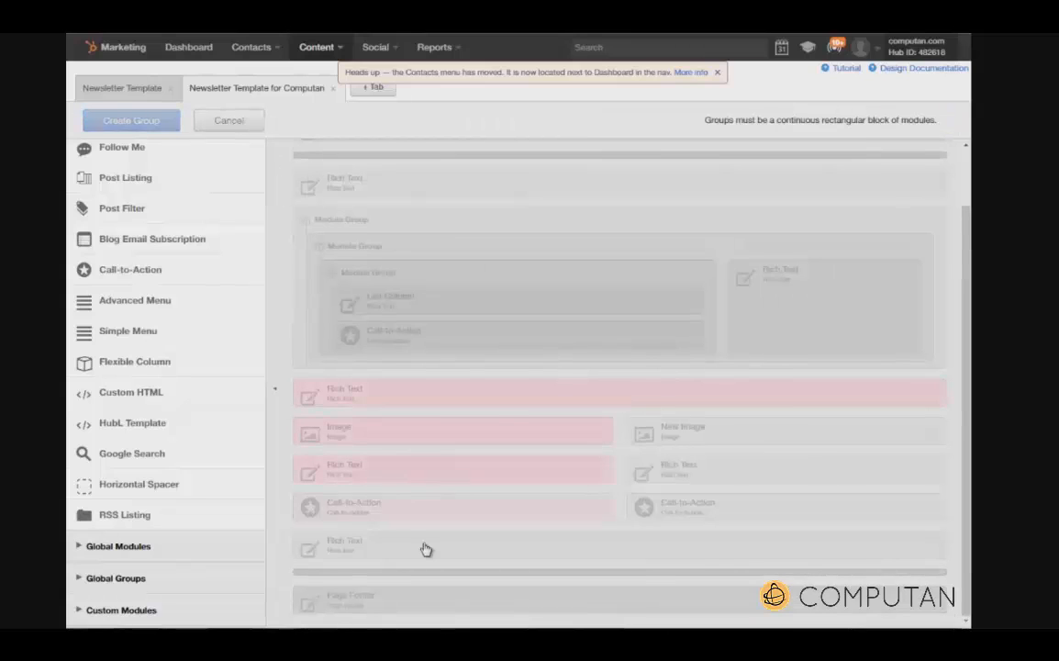
click(501, 548)
click(695, 477)
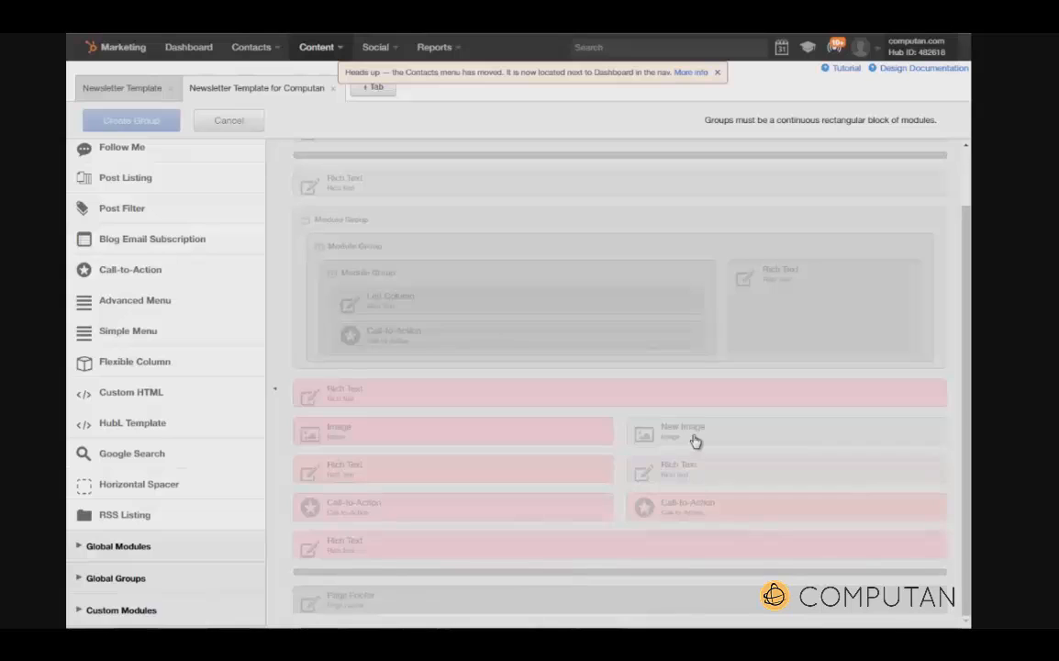
click(695, 434)
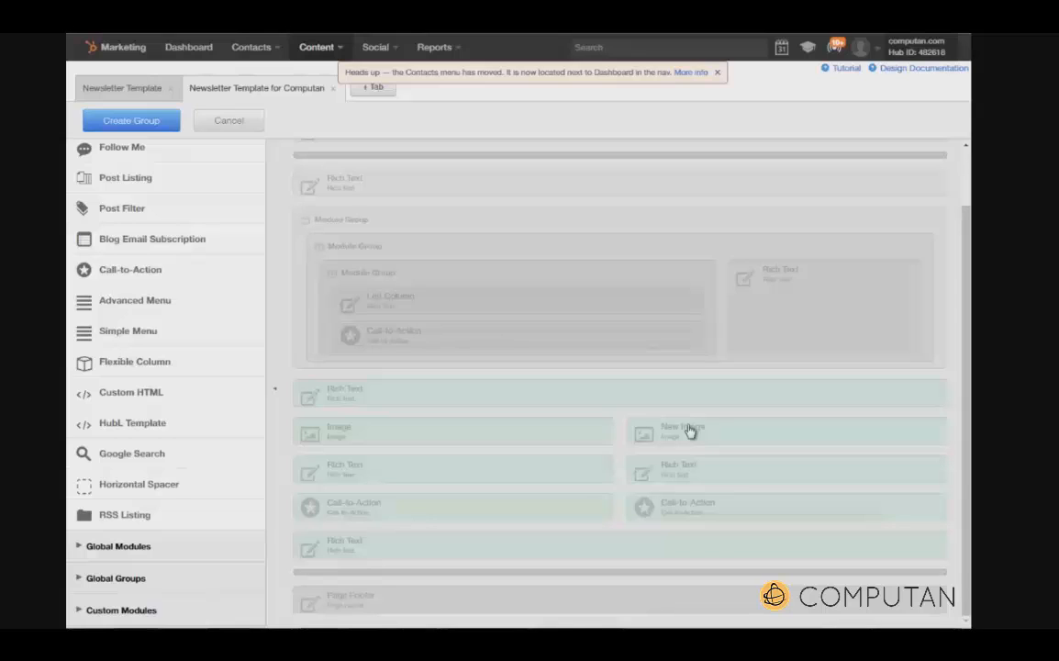
click(158, 132)
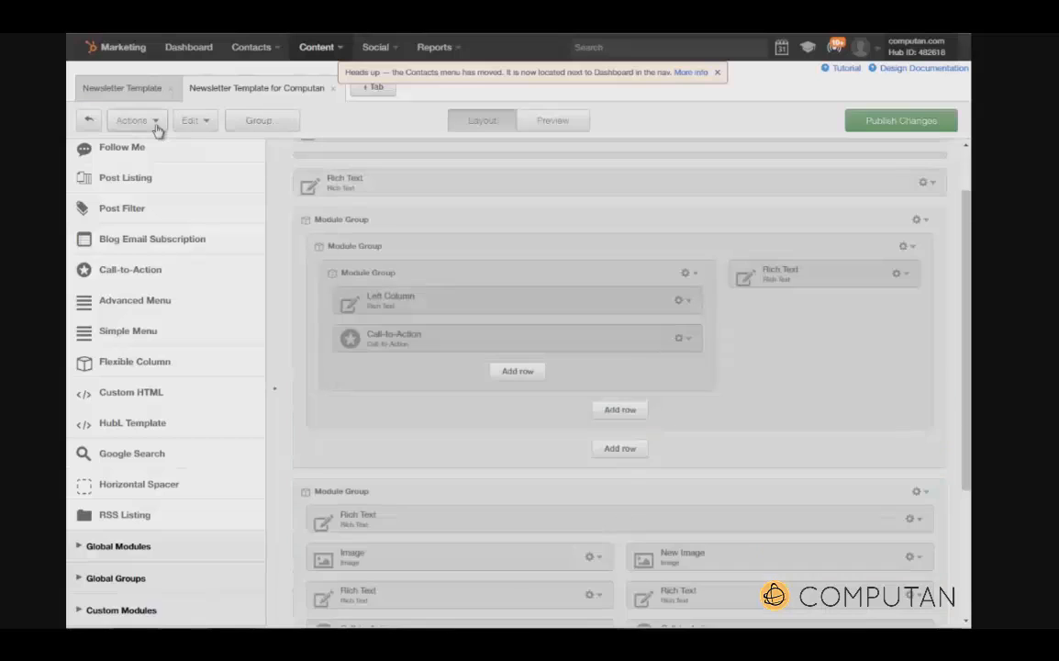
Give the new module group the inline styling "padding: 25px 80px; border-left:solid 15px #2e2e37; border-right:solid 15px #2e2e37;".
scroll(826, 412, down, 3)
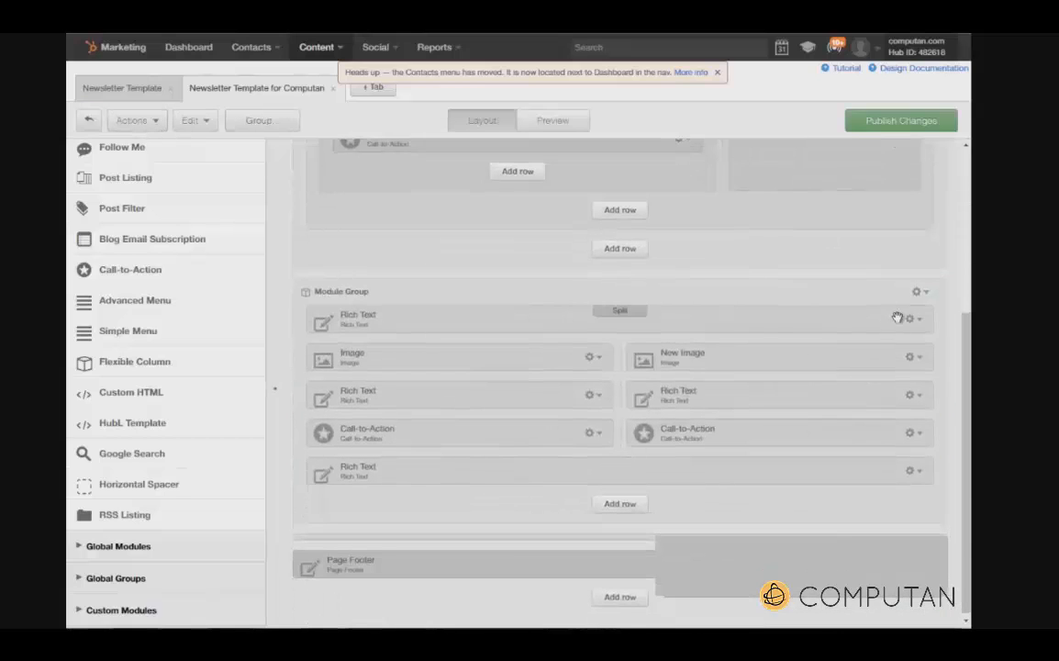
click(918, 292)
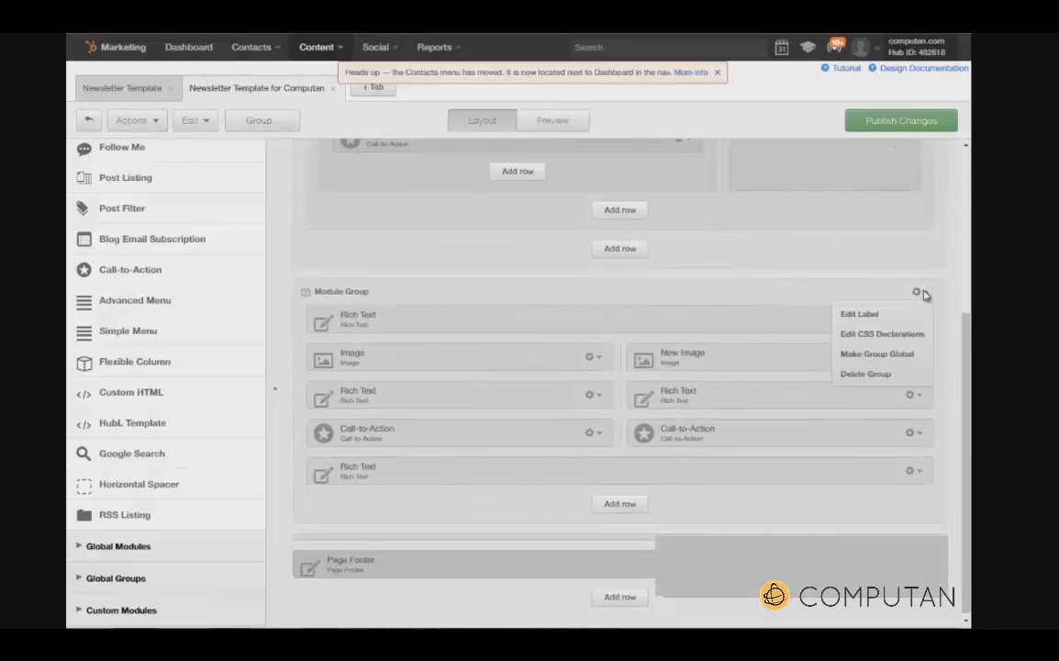
click(883, 333)
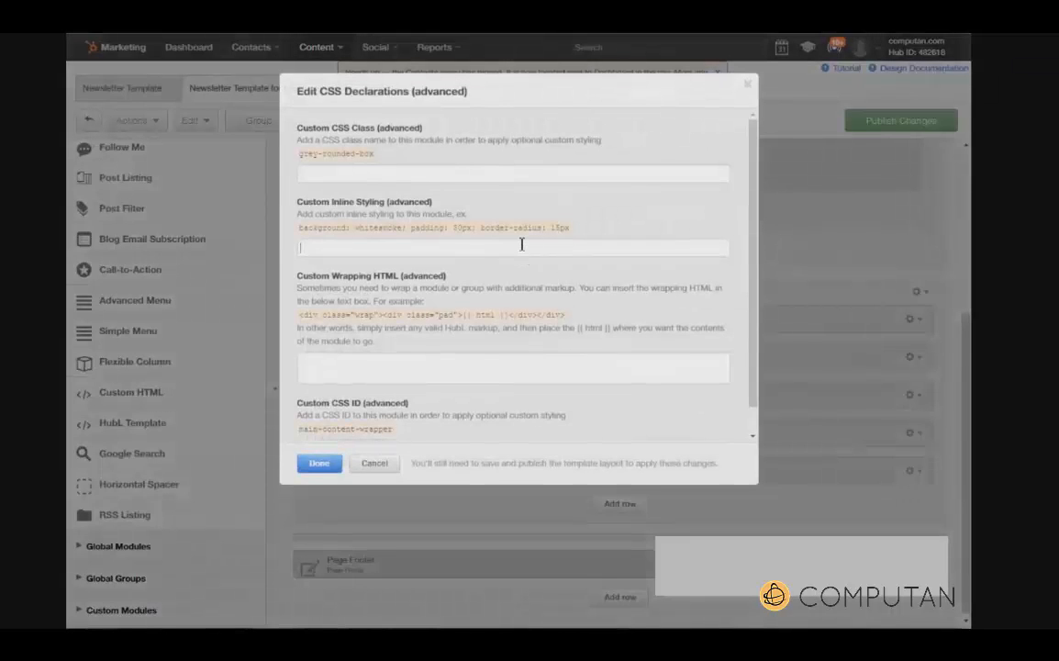
click(521, 244)
key(ctrl+v)
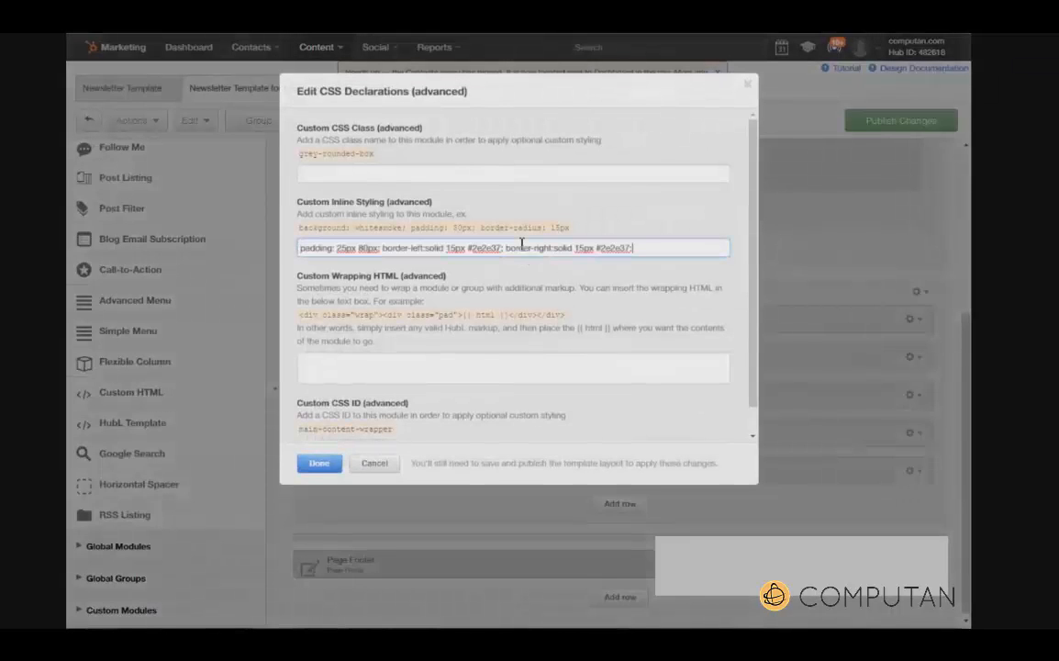
click(319, 463)
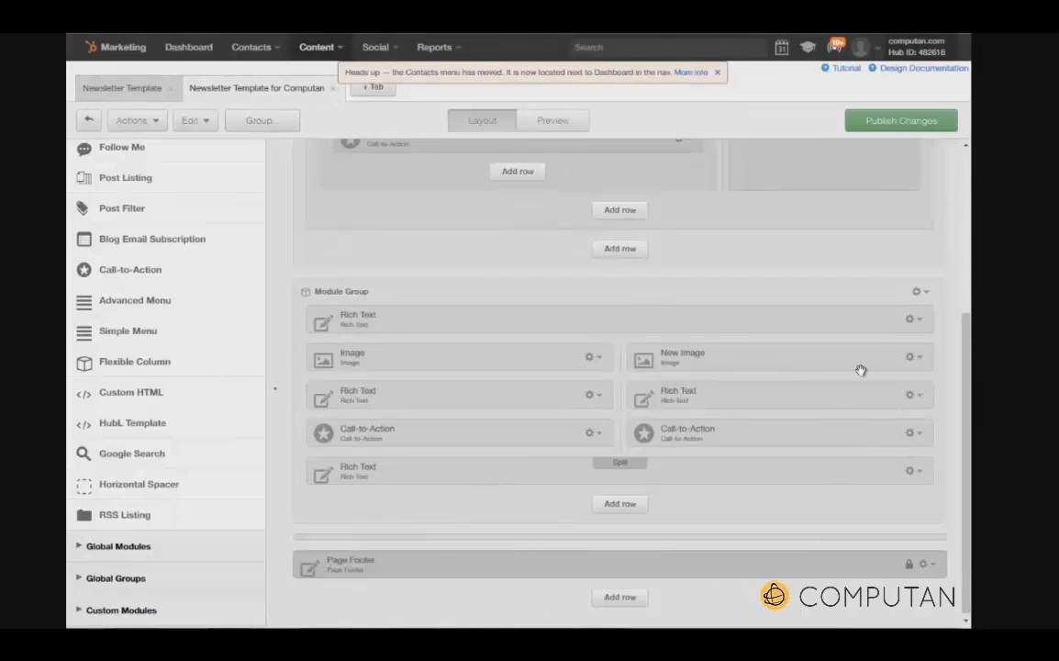
Style the new group's first Rich Text module inline with "padding: 0 0 20px 0; font-family: Source Sans pro;".
click(913, 322)
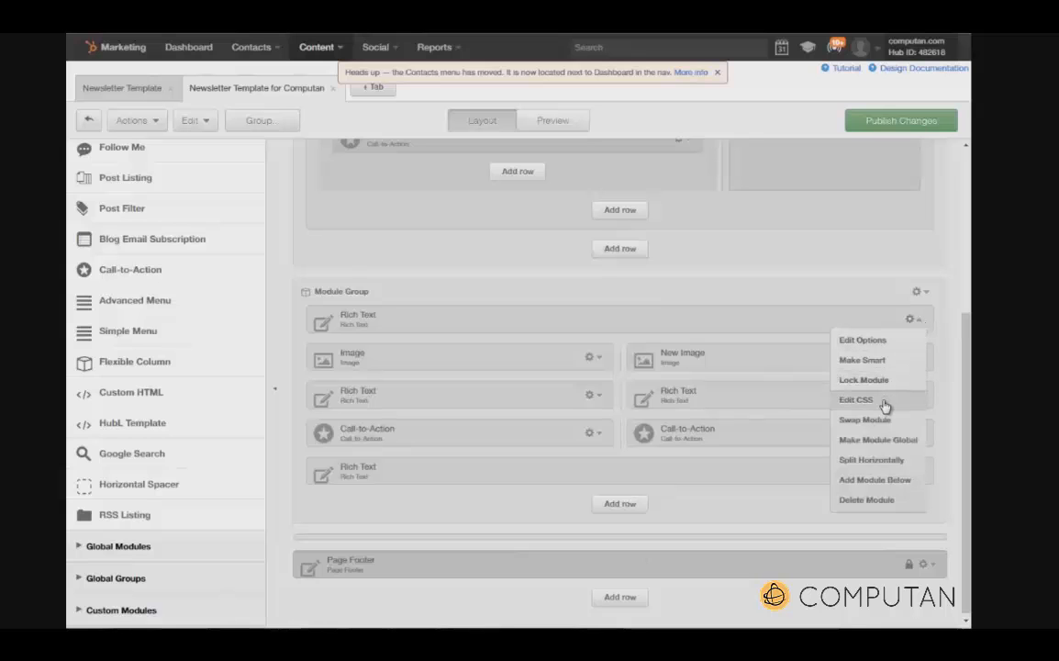
click(883, 401)
click(545, 249)
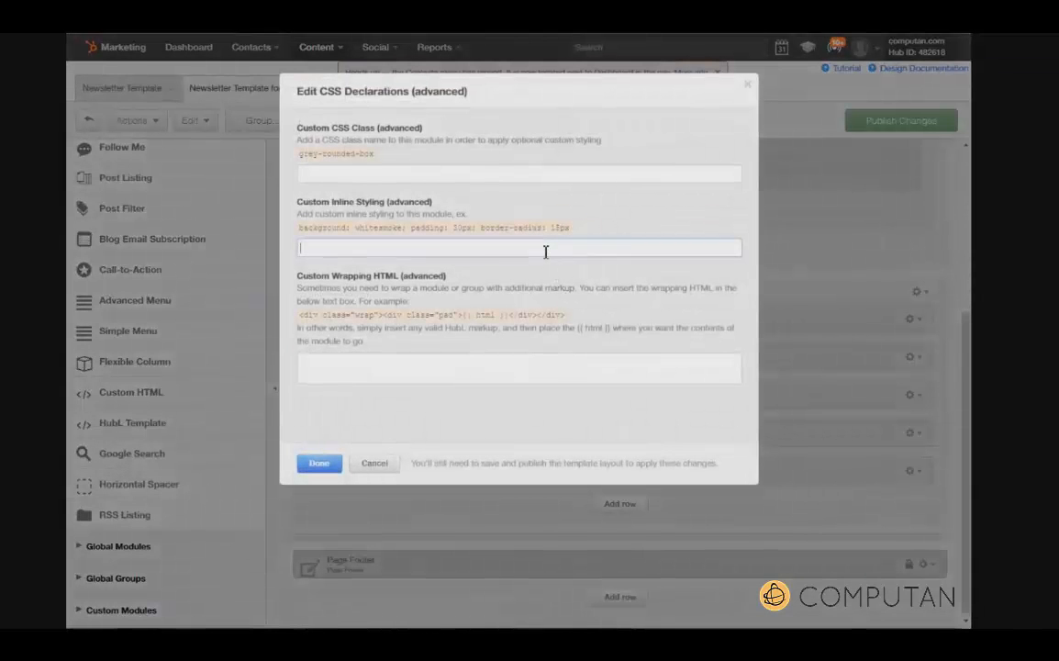
text(padding: 0 0 20px 0; font-family: Source Sans pro;)
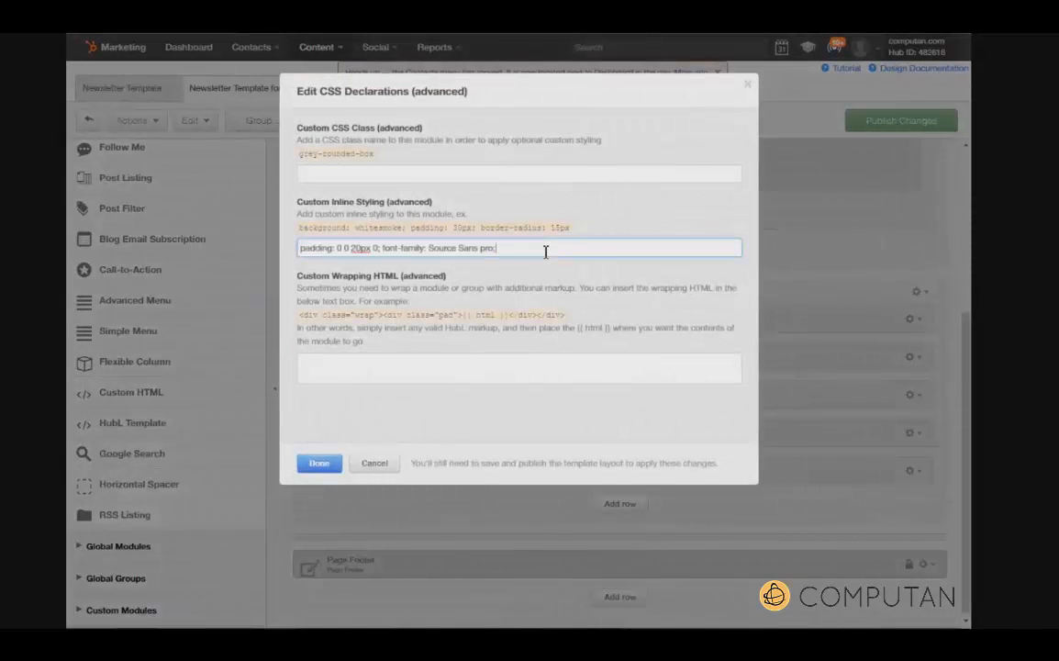
click(312, 463)
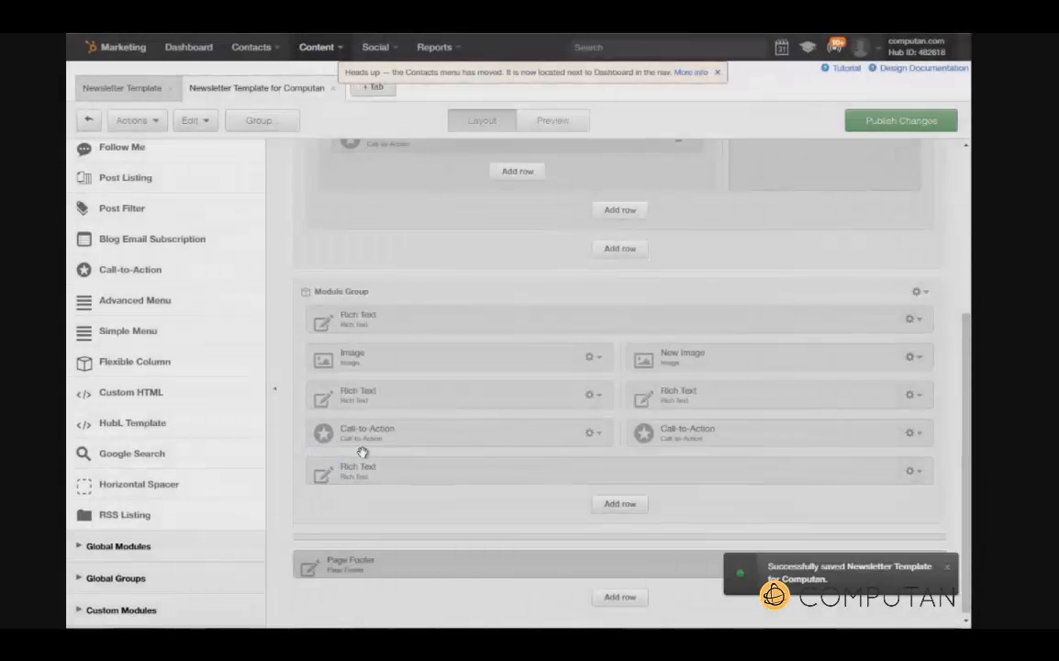
Replace the group's first Rich Text source code with a centred h1 heading "FROM THE BLOG" in colour #363636.
click(920, 321)
click(886, 340)
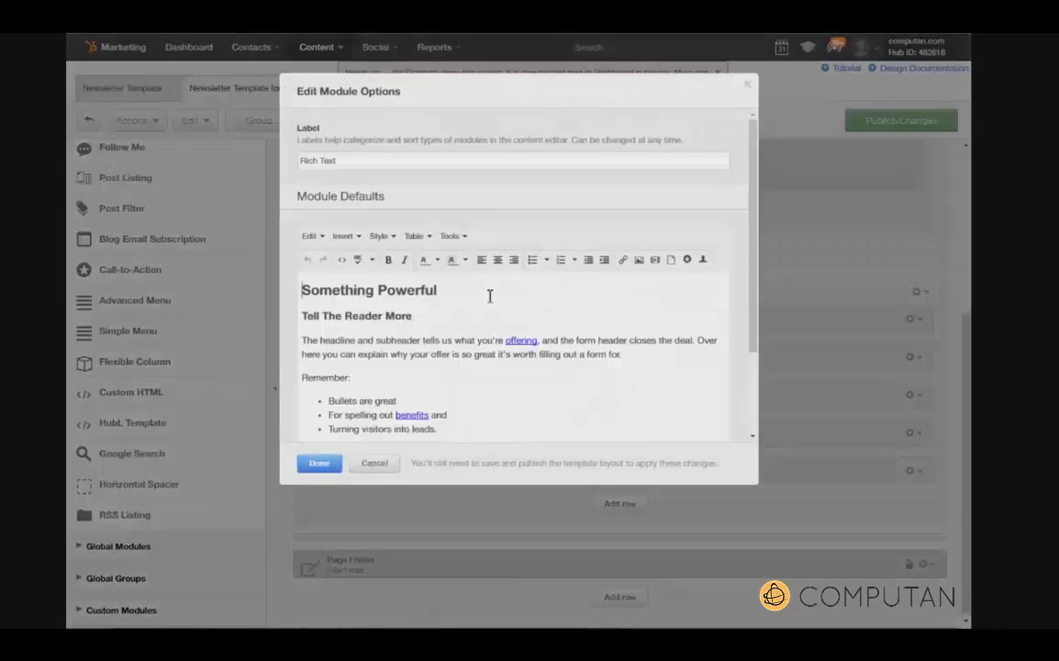
click(343, 260)
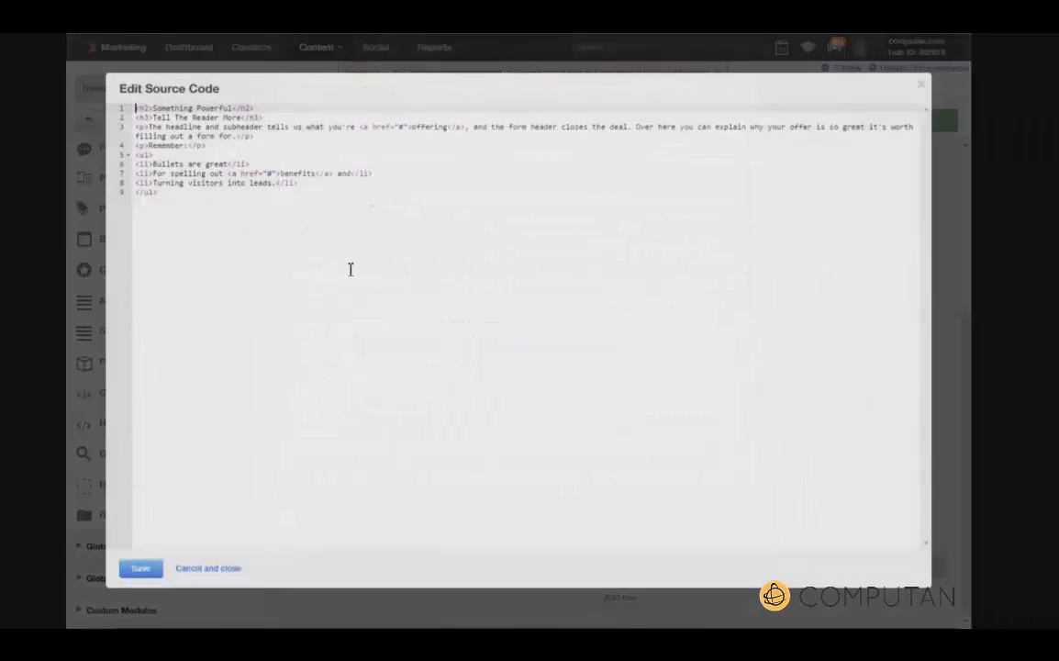
text(<h1 style="text-align: center;"><span style="color: #363636;">FROM THE BLOG</span></h1>)
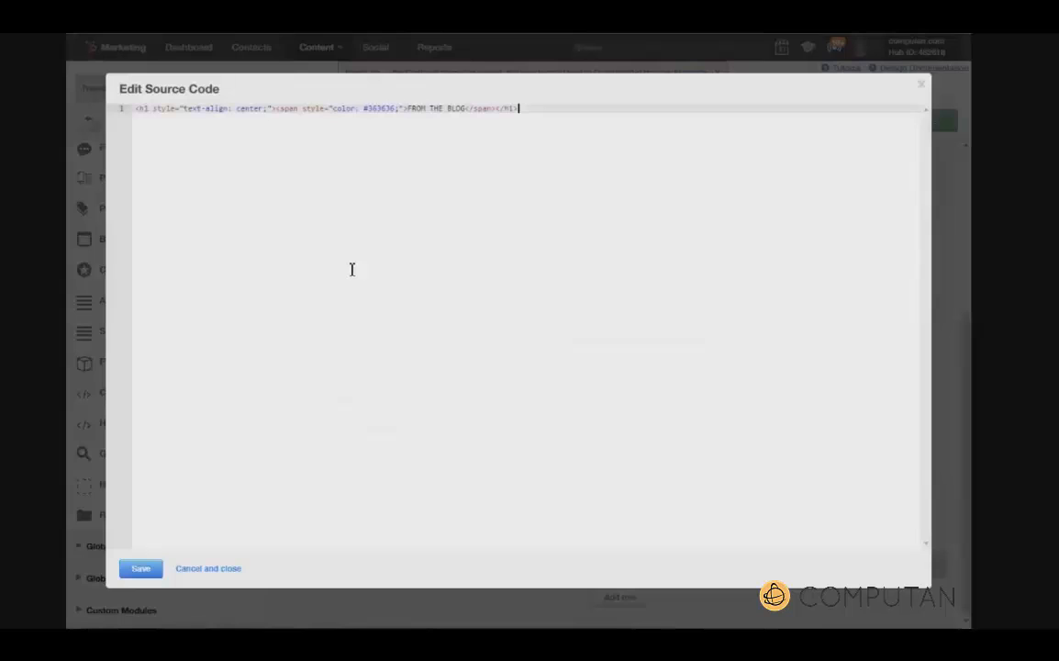
click(141, 568)
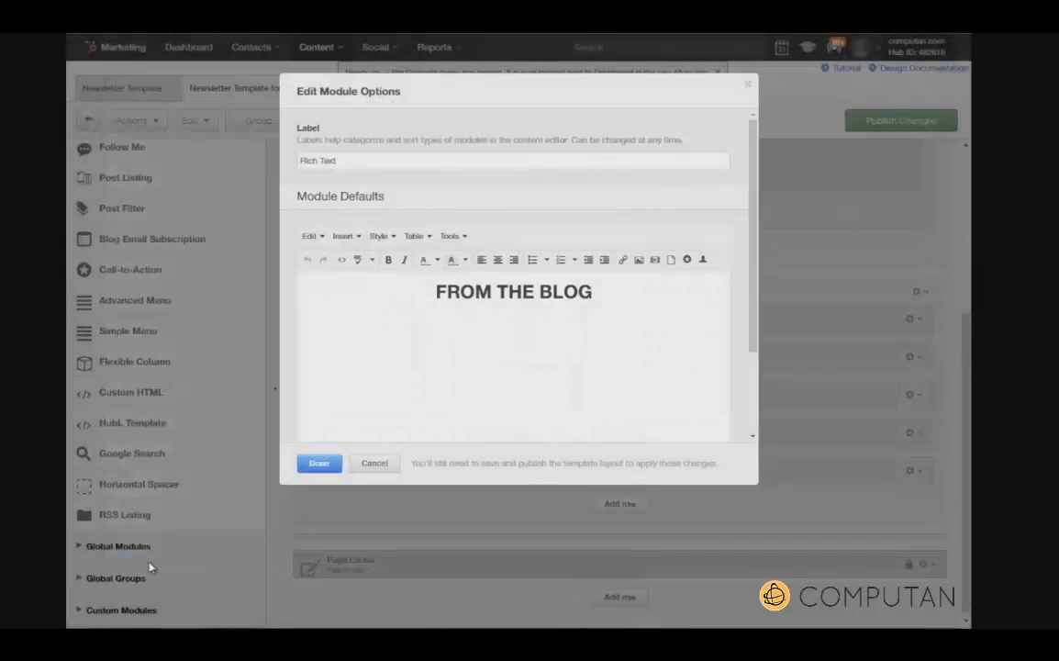
click(319, 463)
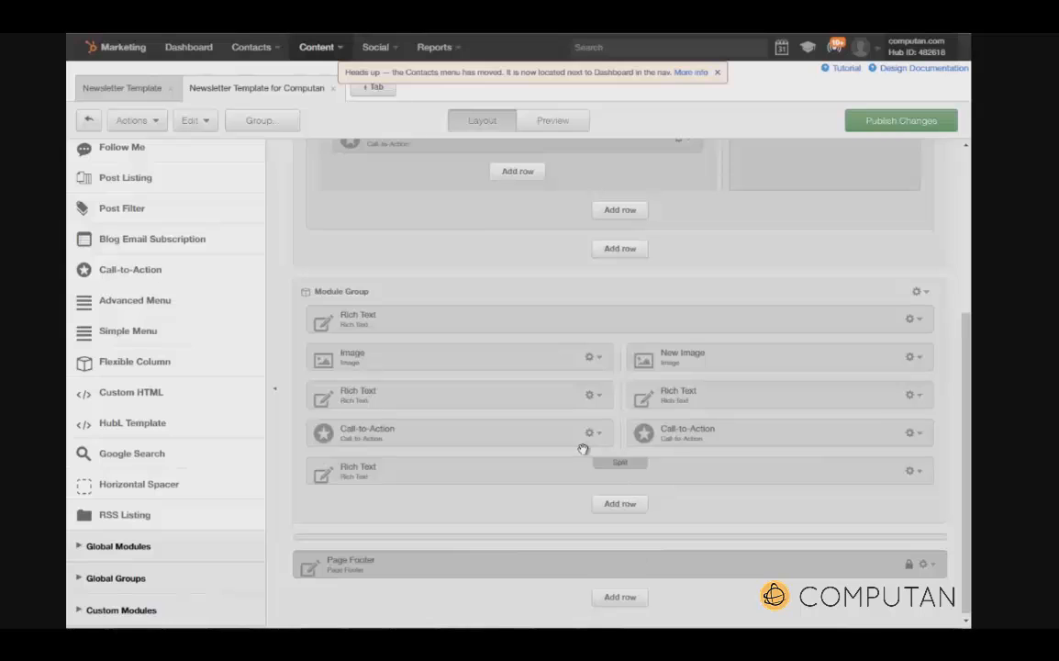
Apply the custom inline styling "text-align: center;" to the Image module in the new group.
click(592, 358)
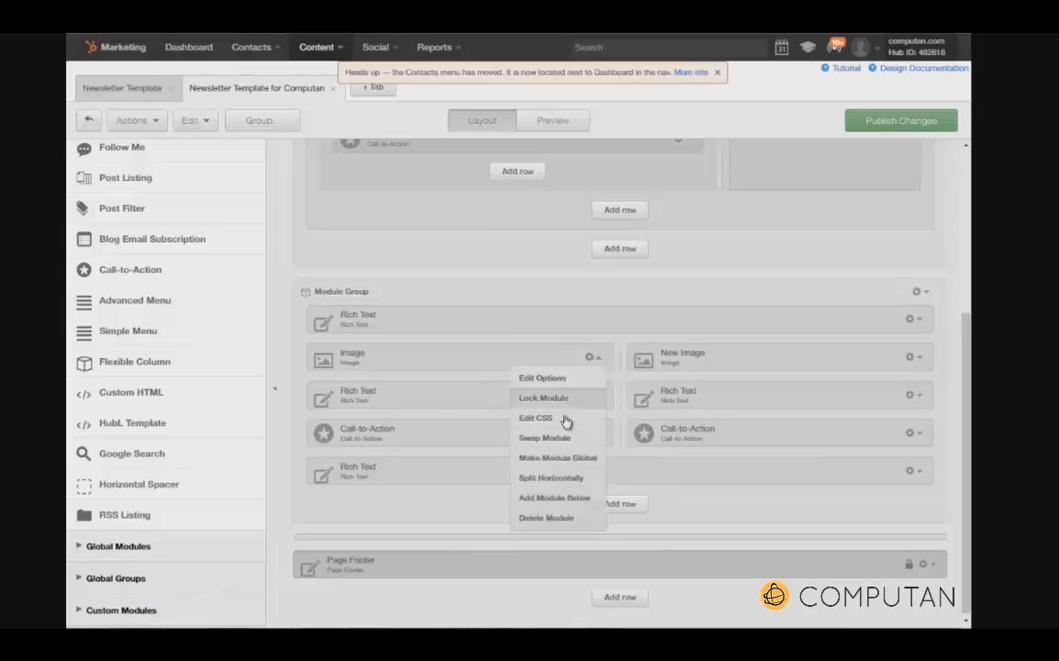
click(535, 418)
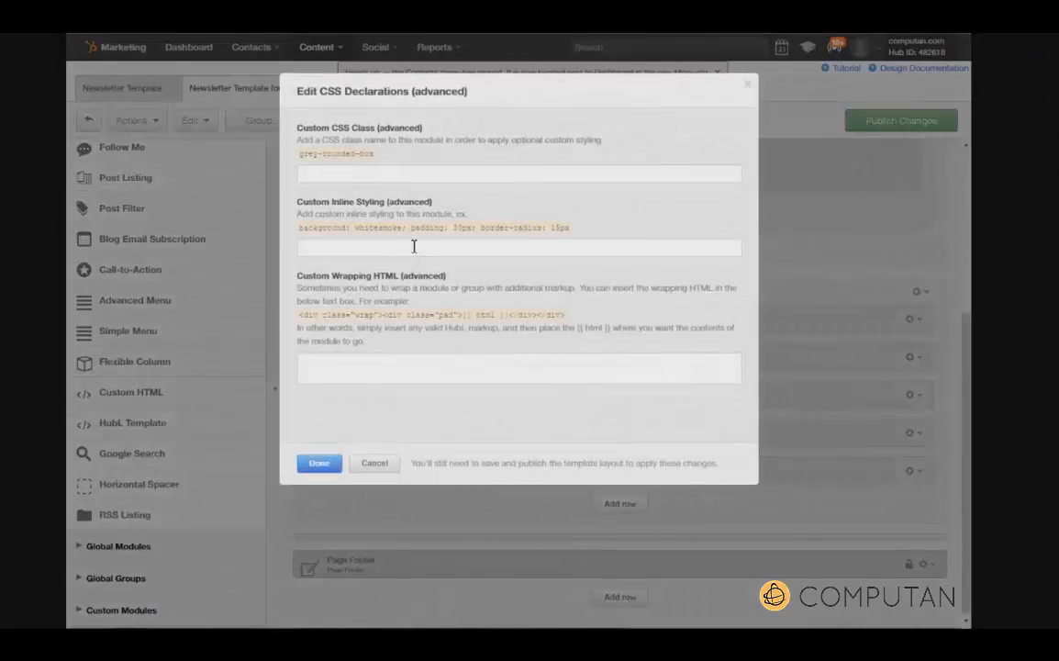
click(413, 246)
text(text-align: center;)
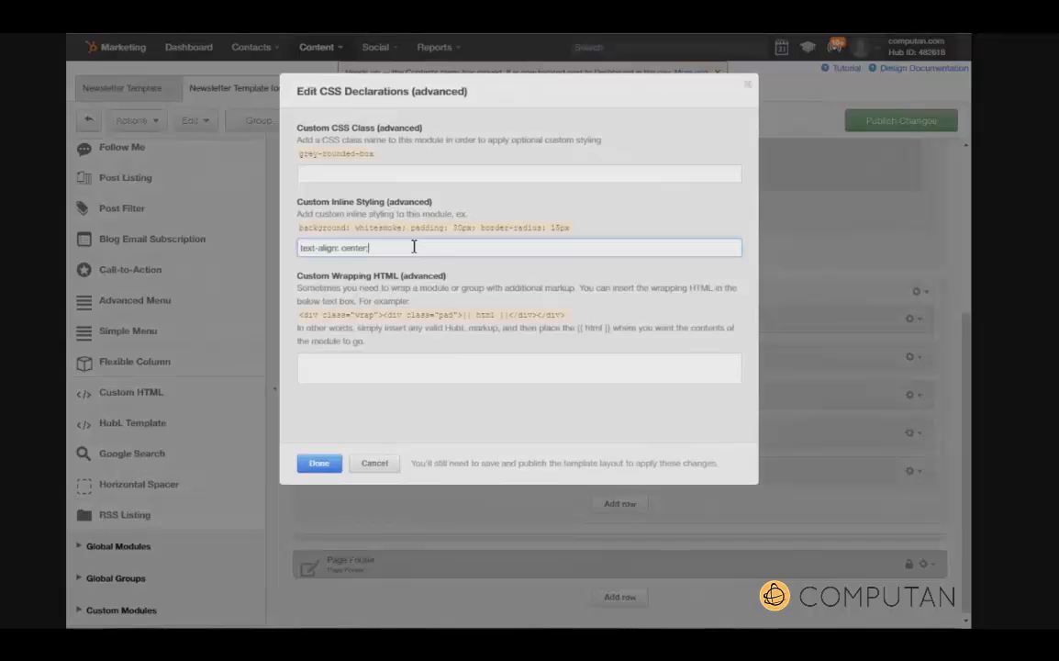
click(319, 464)
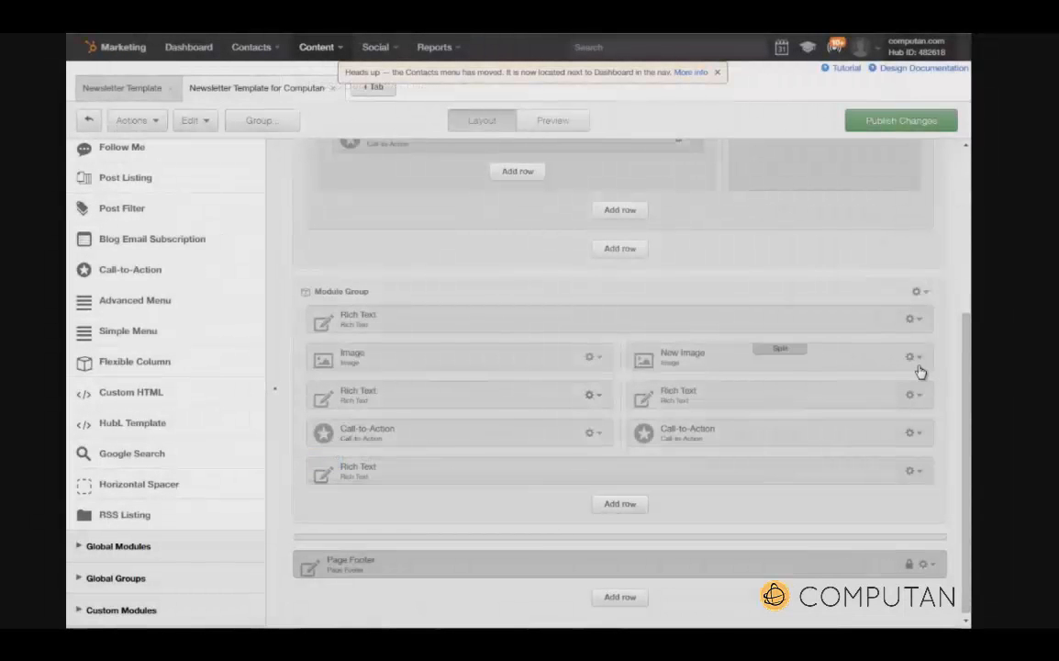
Apply the custom inline styling "text-align: center;" to the New Image module beside it.
click(914, 356)
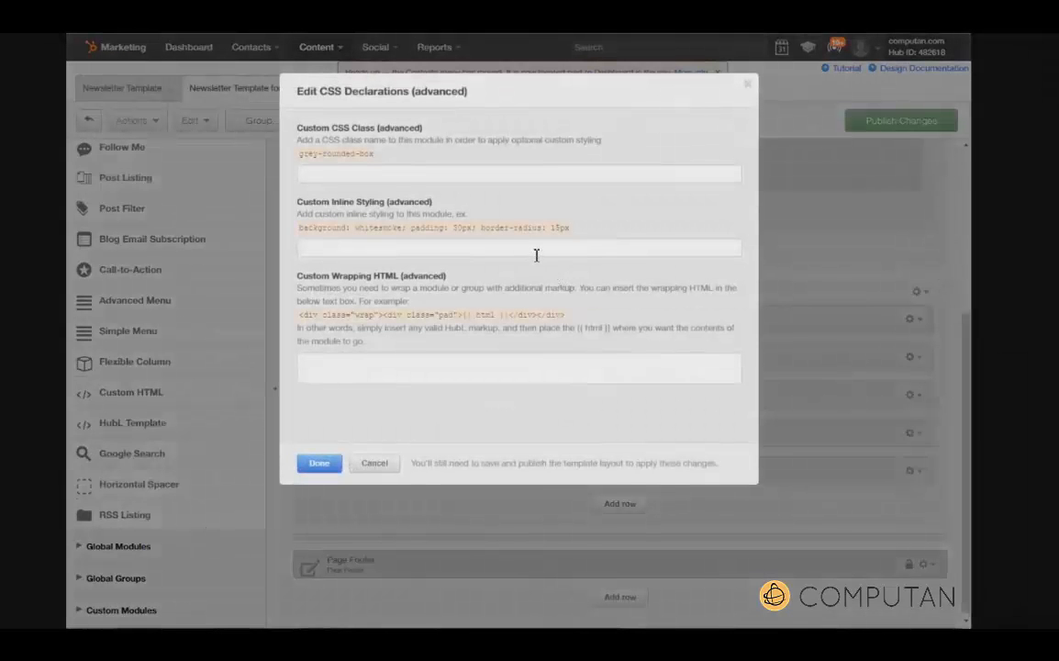
click(535, 253)
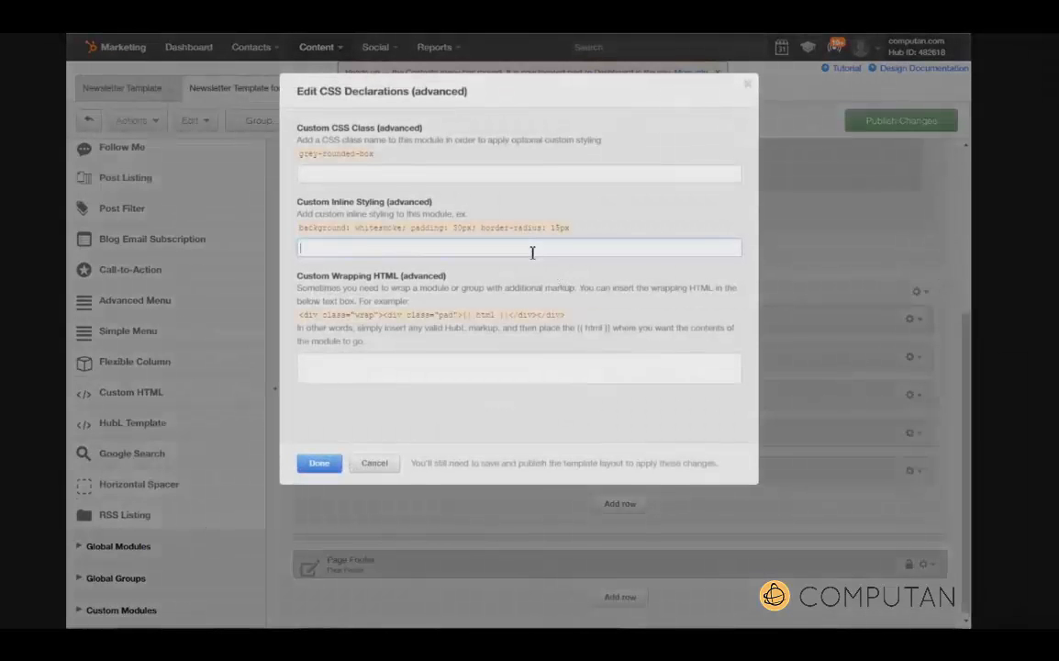
text(text-align: center;)
click(320, 464)
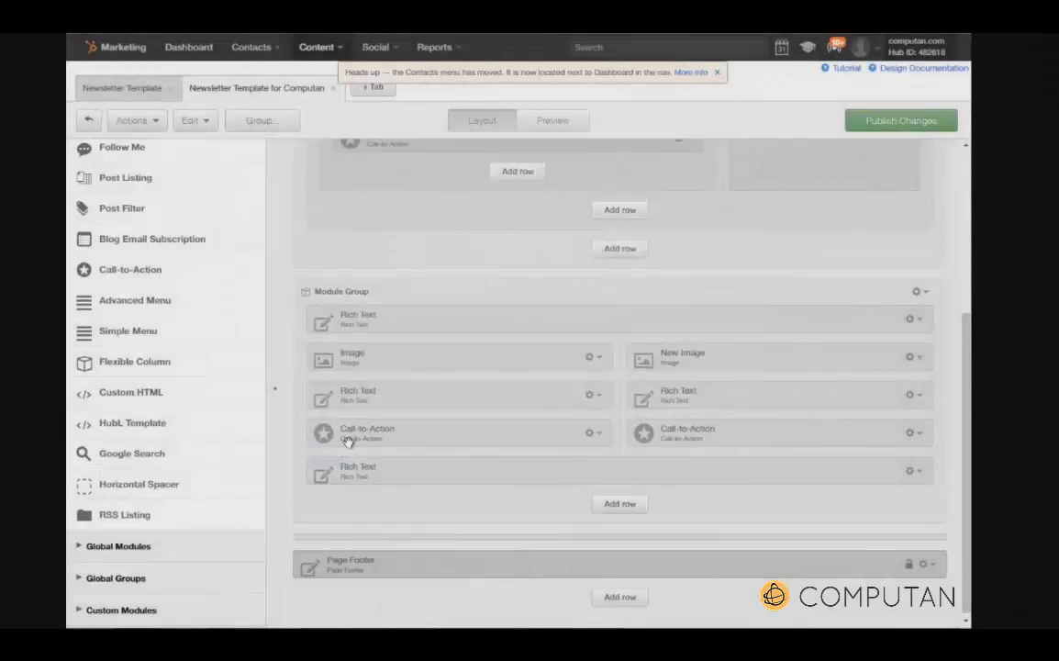
Replace the Image module's default picture with the file 08-04_2 from the file library.
click(596, 357)
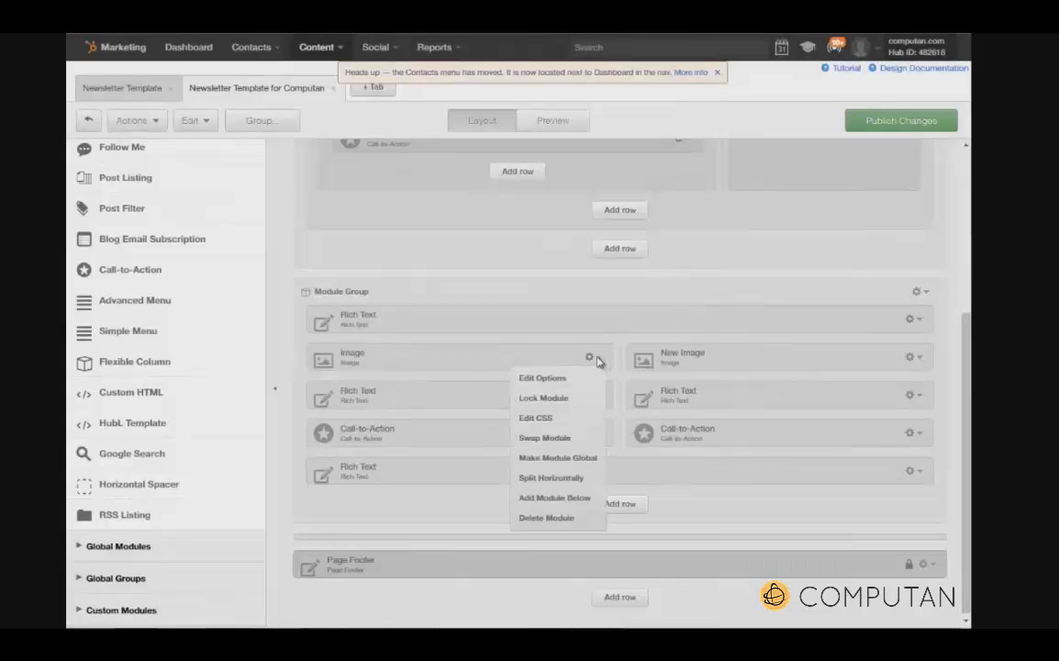
click(546, 379)
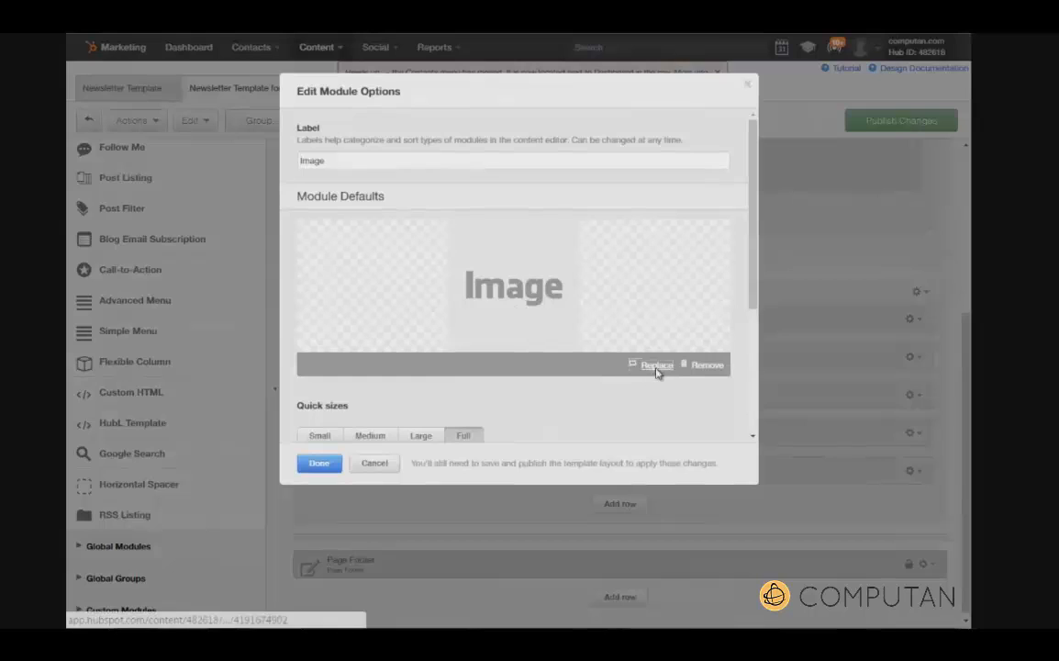
click(654, 369)
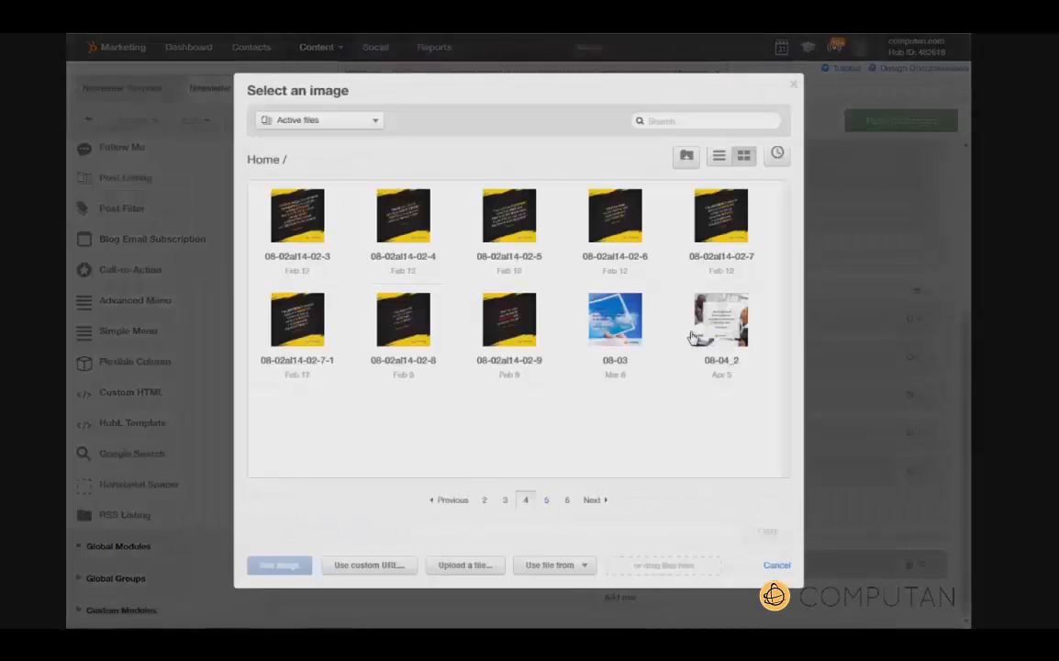
click(721, 326)
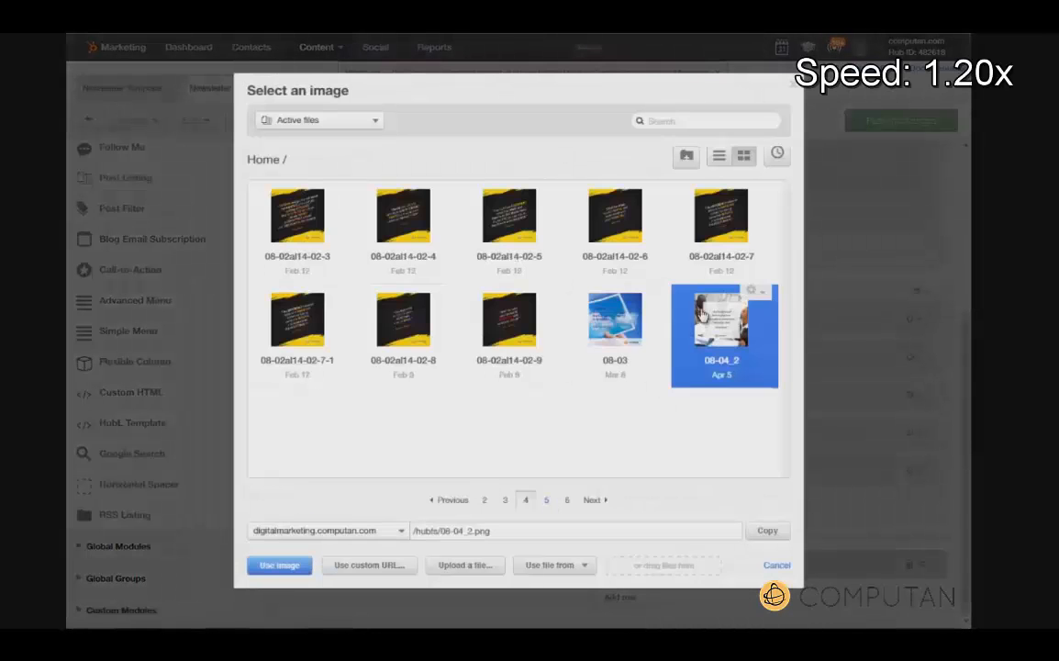
click(291, 565)
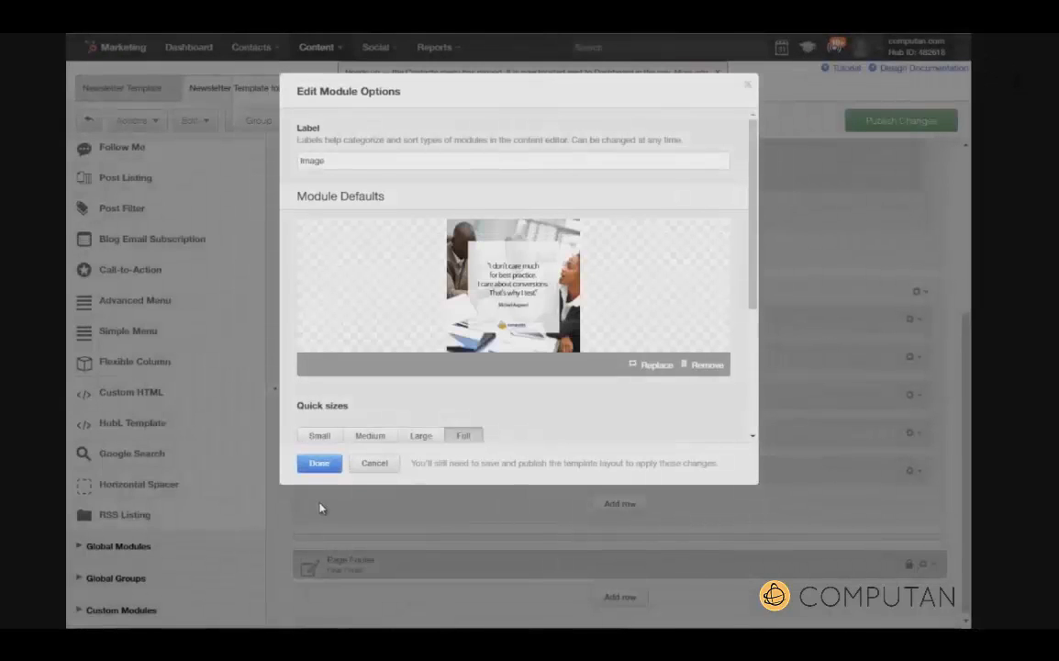
Resize the Image module's picture to a width of 200 and save the module options.
click(320, 435)
scroll(531, 394, down, 3)
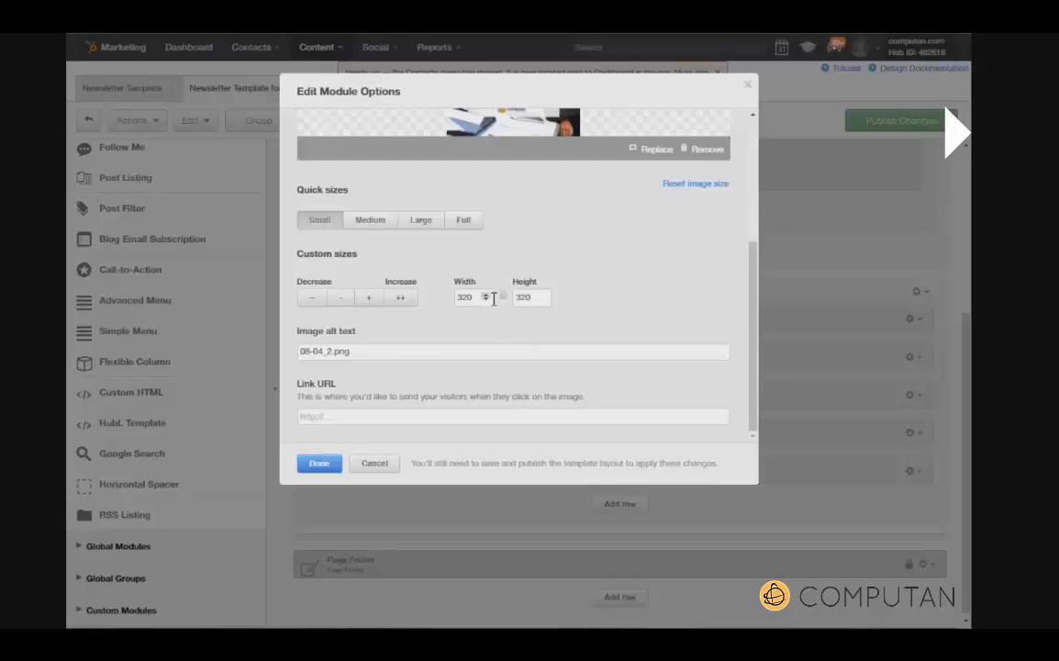
drag(479, 298, 443, 300)
text(2)
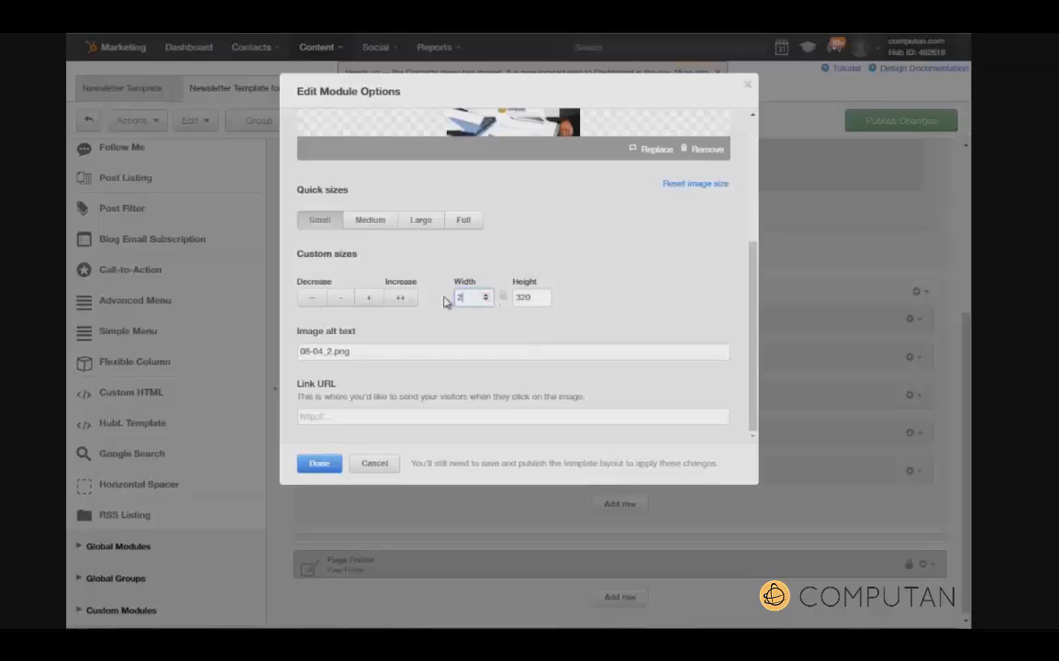
text(00)
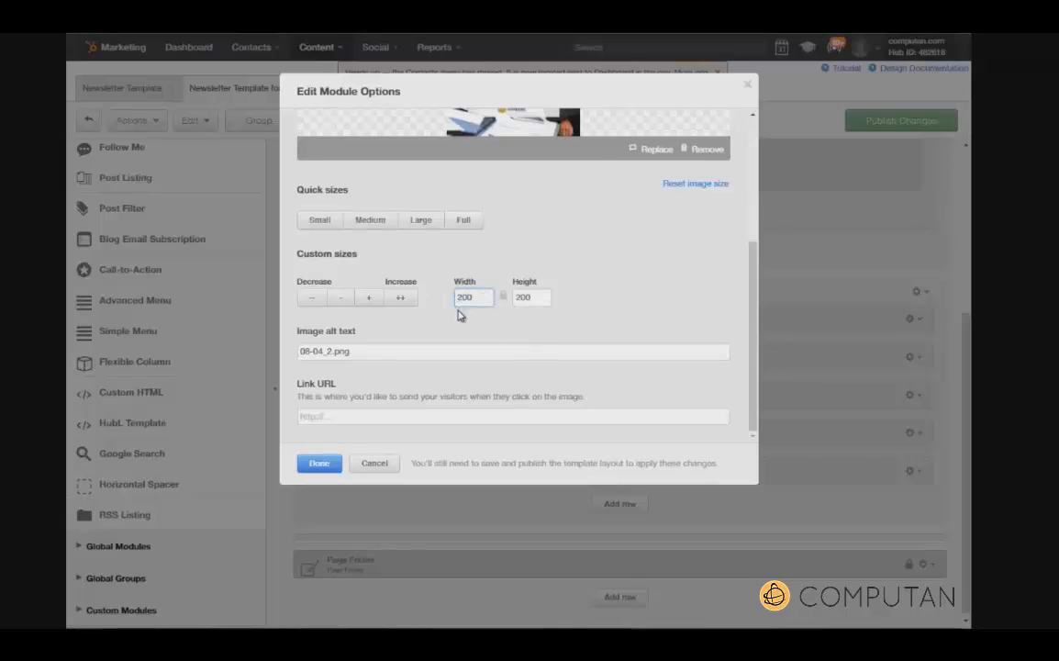
click(317, 463)
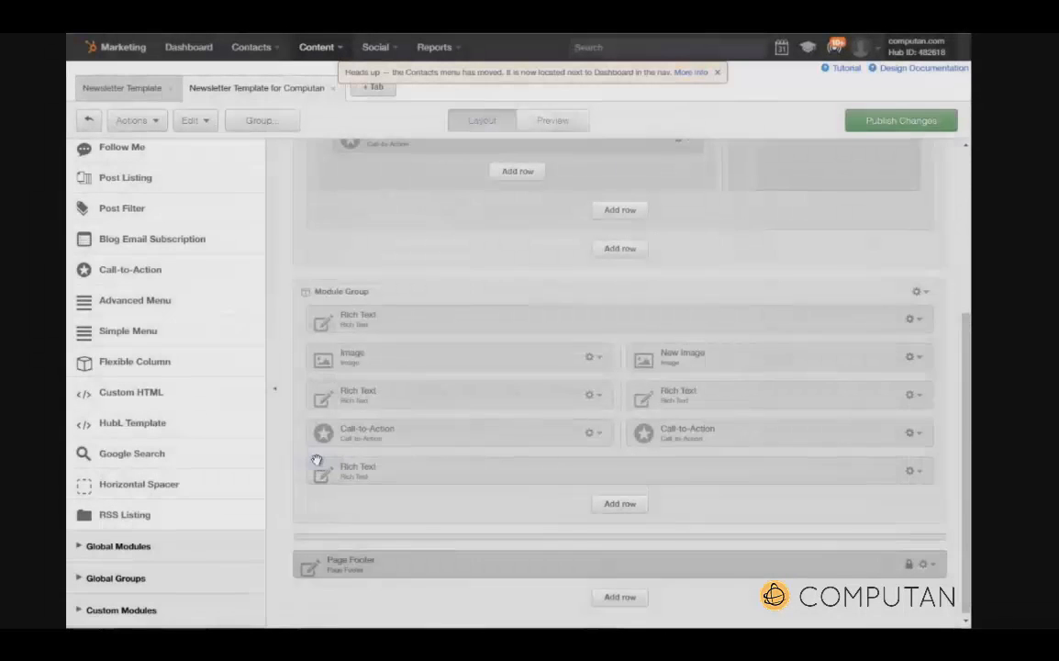
Set the New Image module's default picture to the file 09-03 from the file library.
click(912, 357)
click(884, 378)
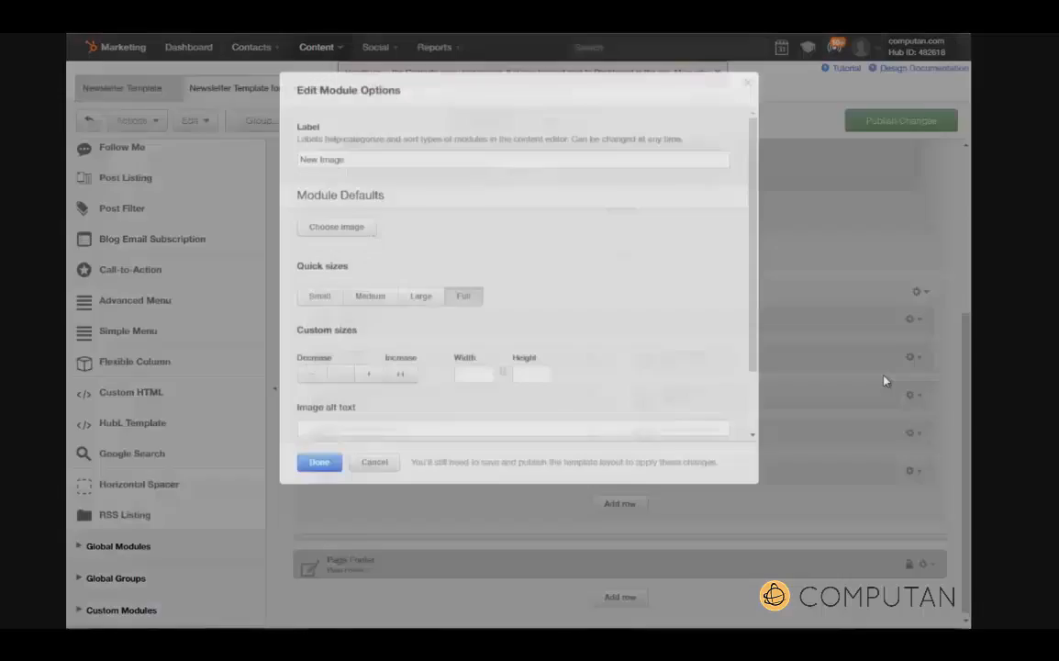
click(321, 228)
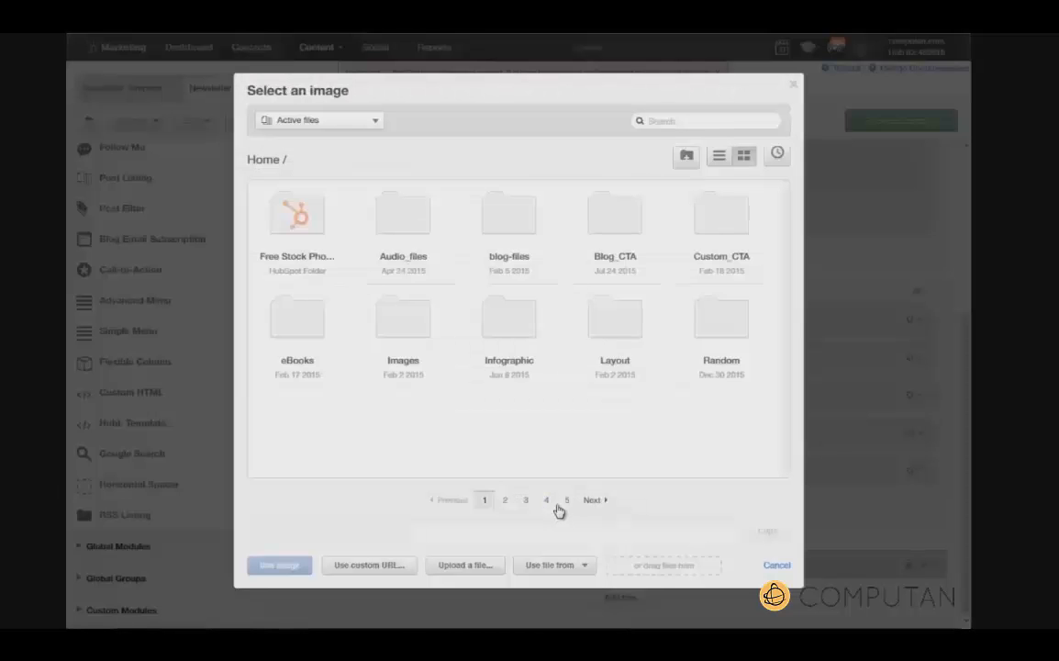
click(565, 501)
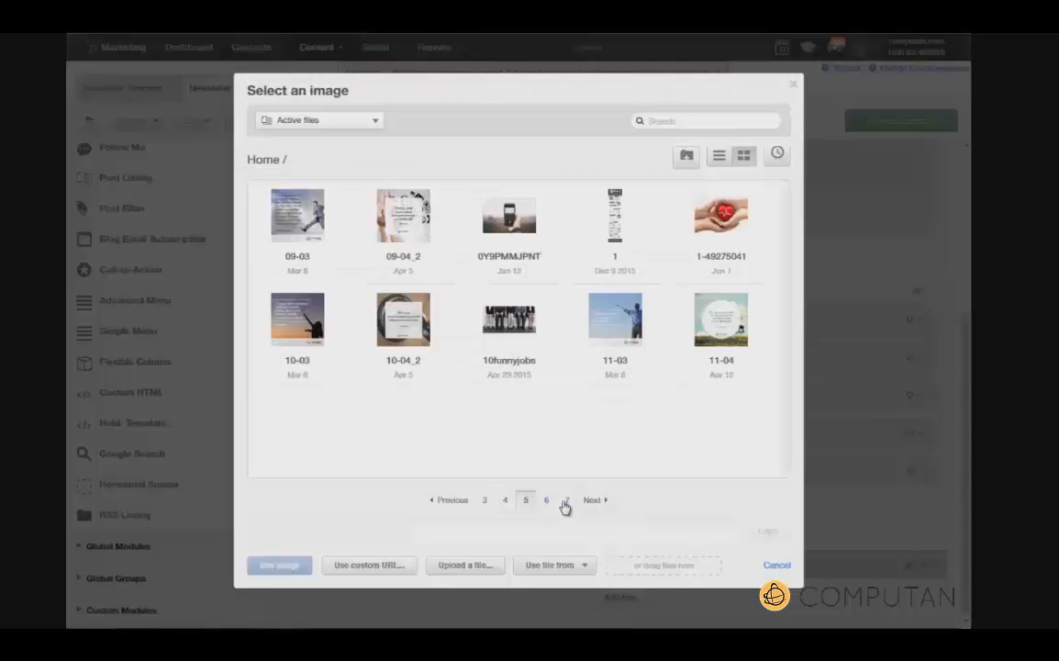
click(307, 223)
click(282, 564)
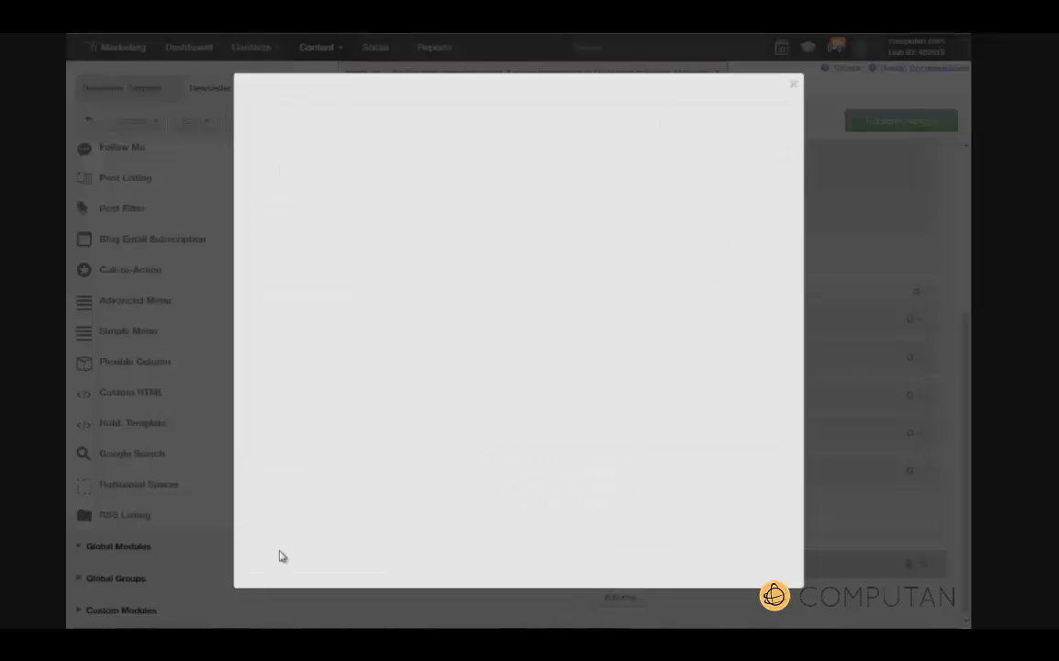
Resize the New Image module's picture to a width of 200 and save the module options.
click(325, 440)
scroll(409, 392, down, 3)
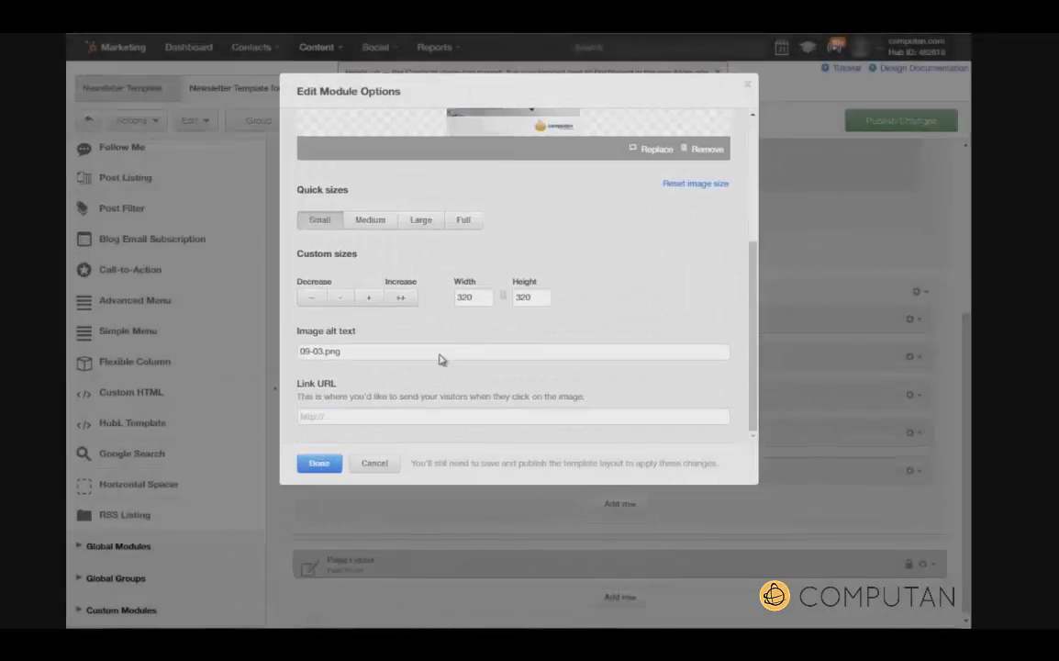
double_click(471, 303)
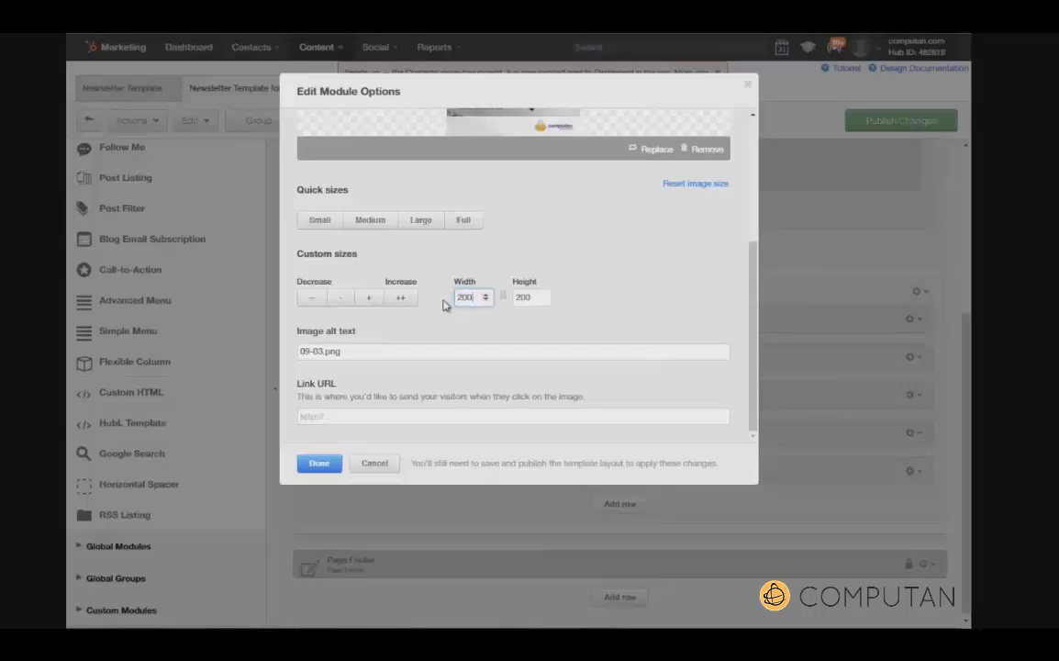
click(319, 464)
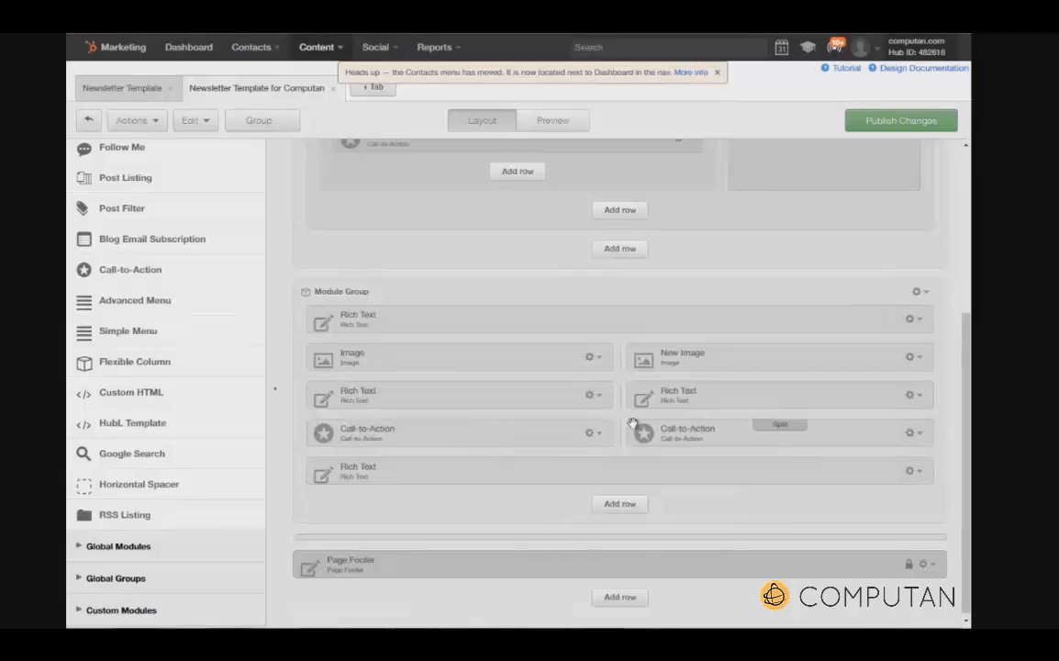
Apply the custom inline styling "padding: 10px 50px; font-family: Source Sans pro;" to the Rich Text module under the Image module.
click(593, 397)
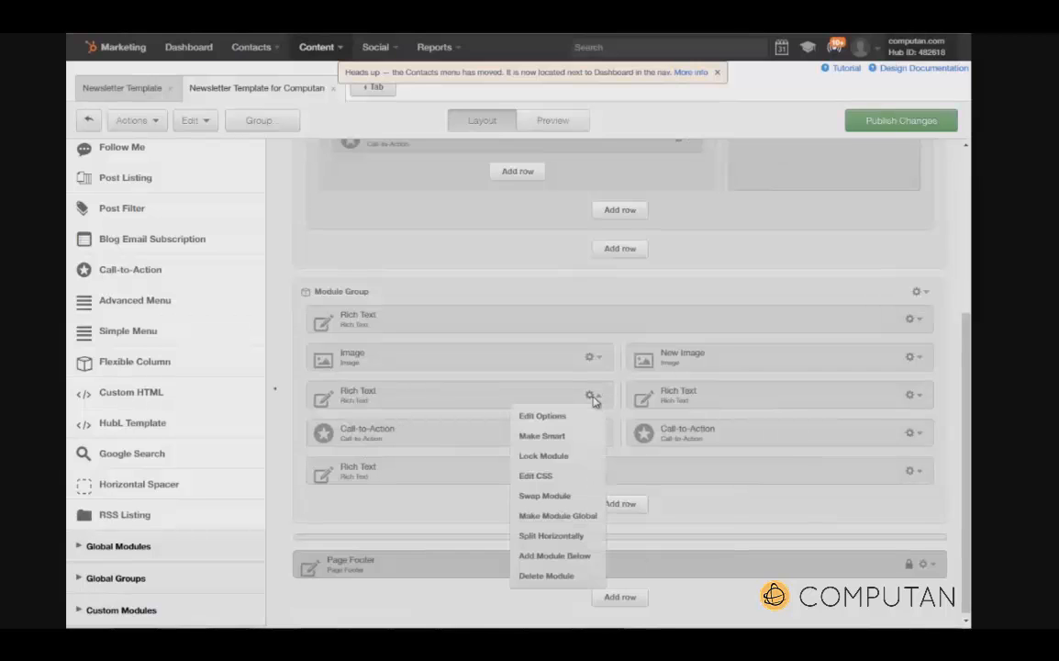
click(559, 475)
click(416, 248)
text(padding: 10px 50px; font-family: Source Sans pro;)
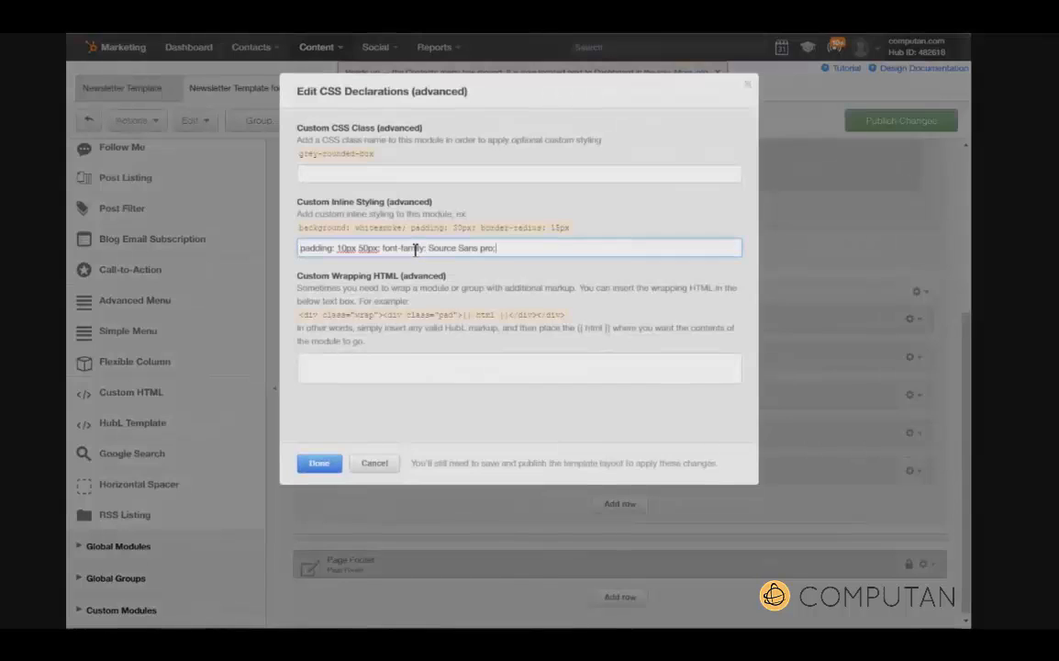
click(319, 463)
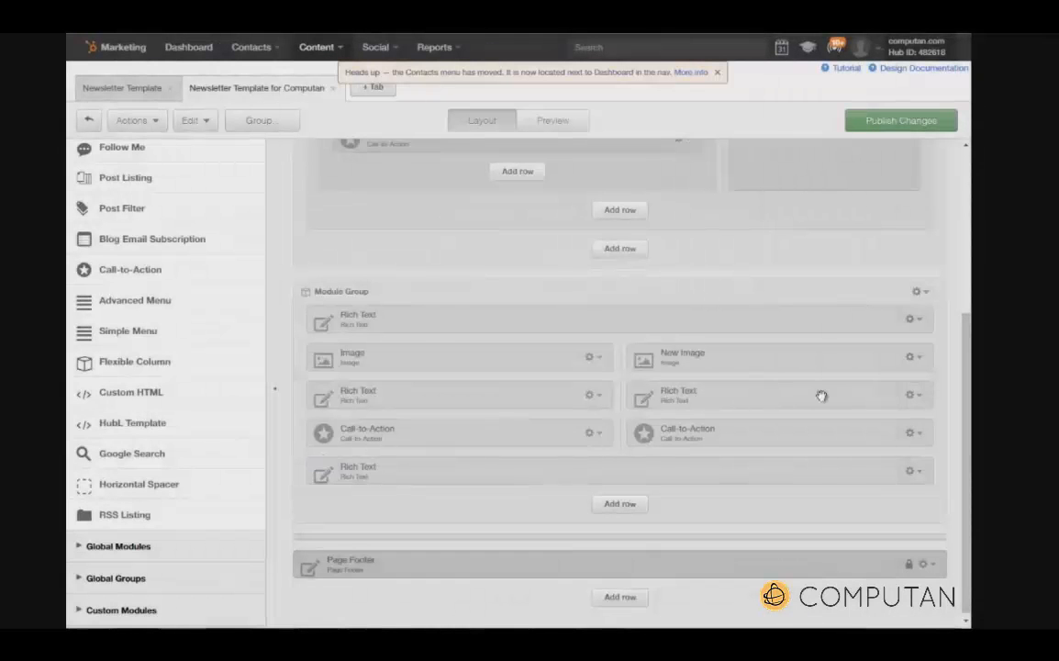
Apply the custom inline styling "padding: 10px 50px; font-family: Source Sans pro;" to the Rich Text module under the New Image module.
click(912, 396)
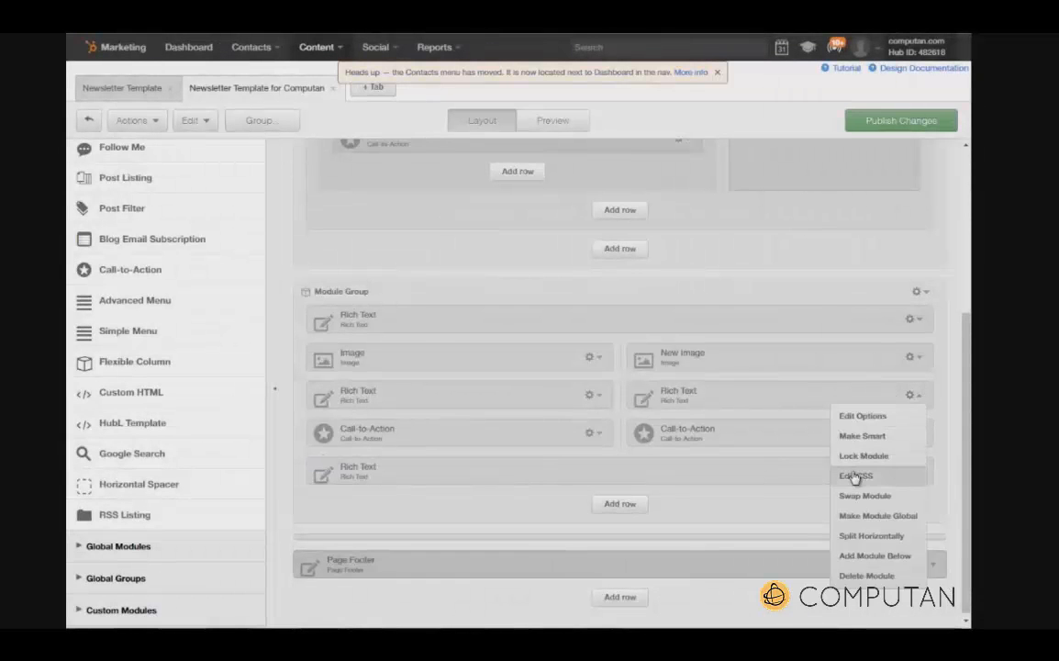
click(855, 476)
click(525, 247)
text(padding: 10px 50px; font-family: Source Sans pro;)
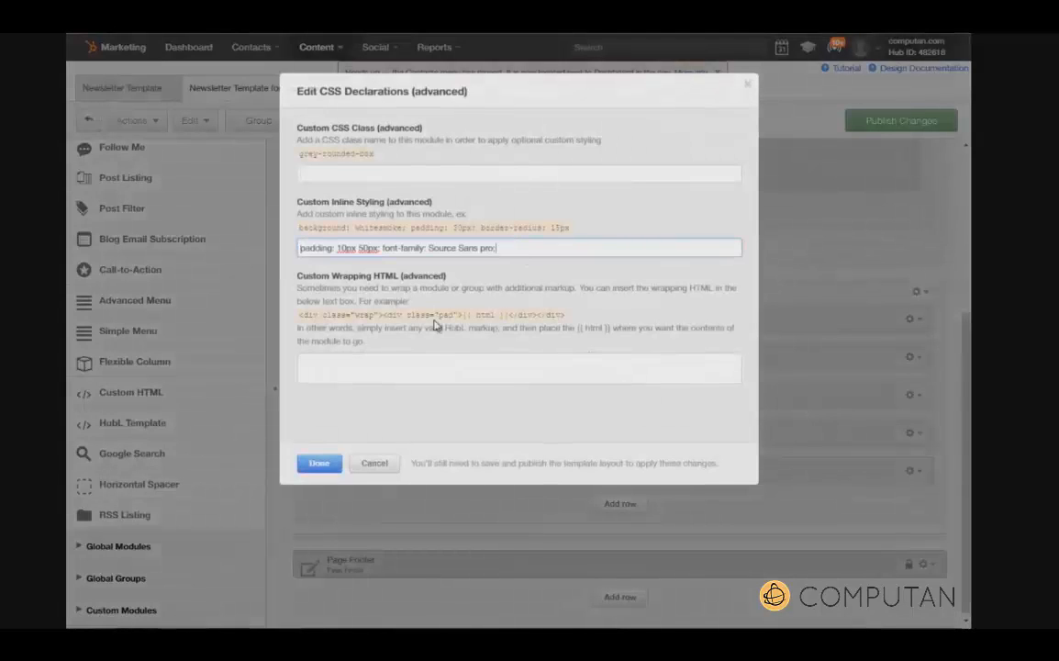
click(321, 462)
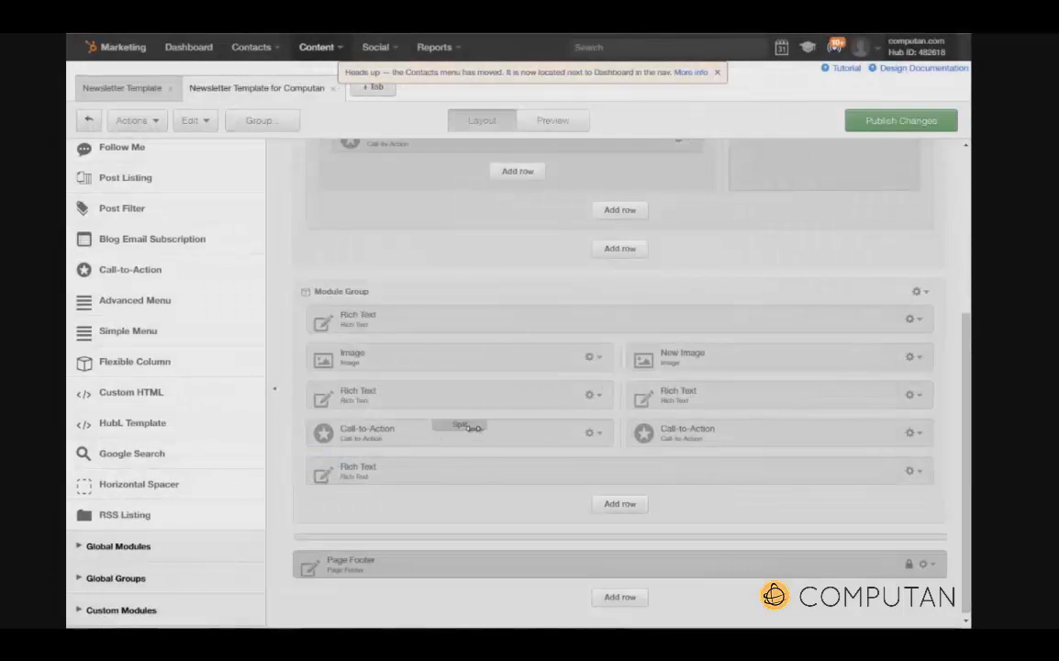
Replace the source code of the Rich Text module under Image with the copied centred "Ut enim ad minim veniam" paragraph in color #363636.
click(597, 396)
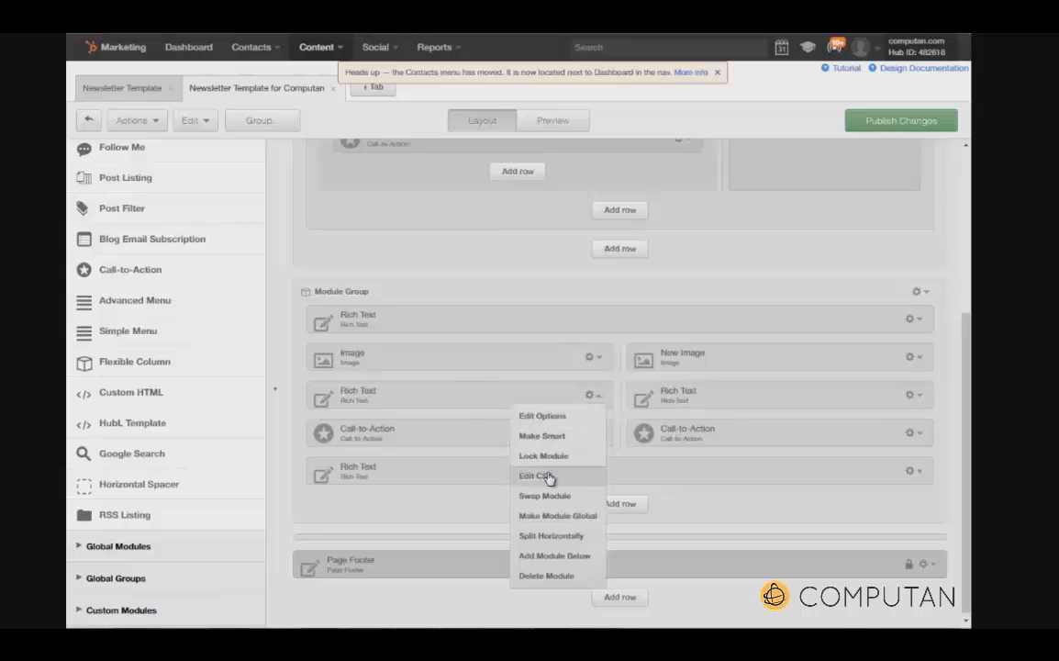
click(528, 417)
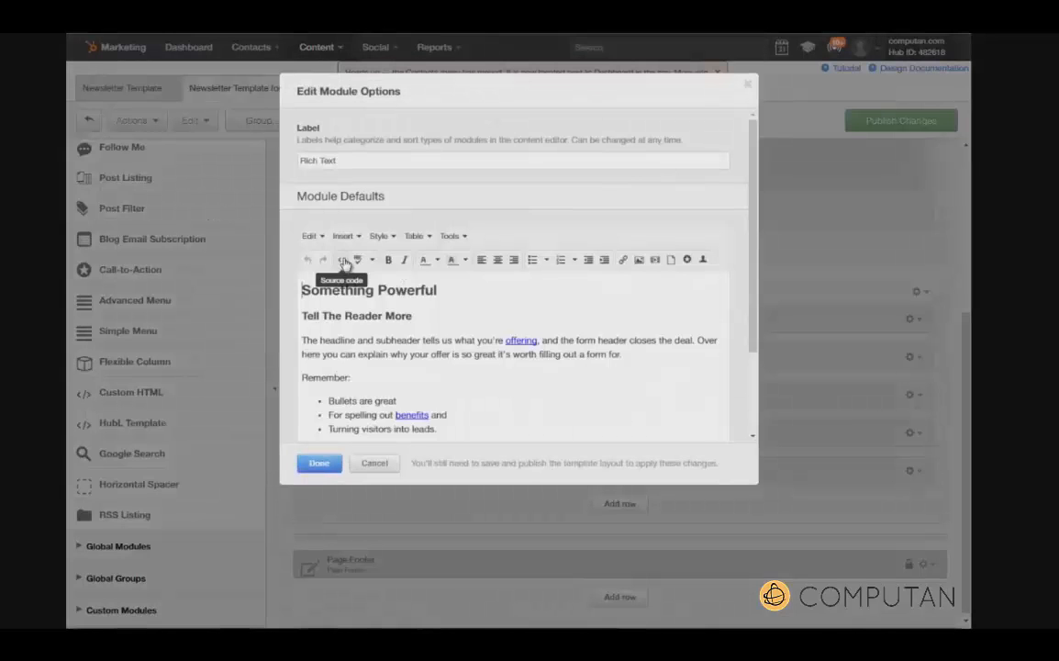
click(326, 255)
key(ctrl+v)
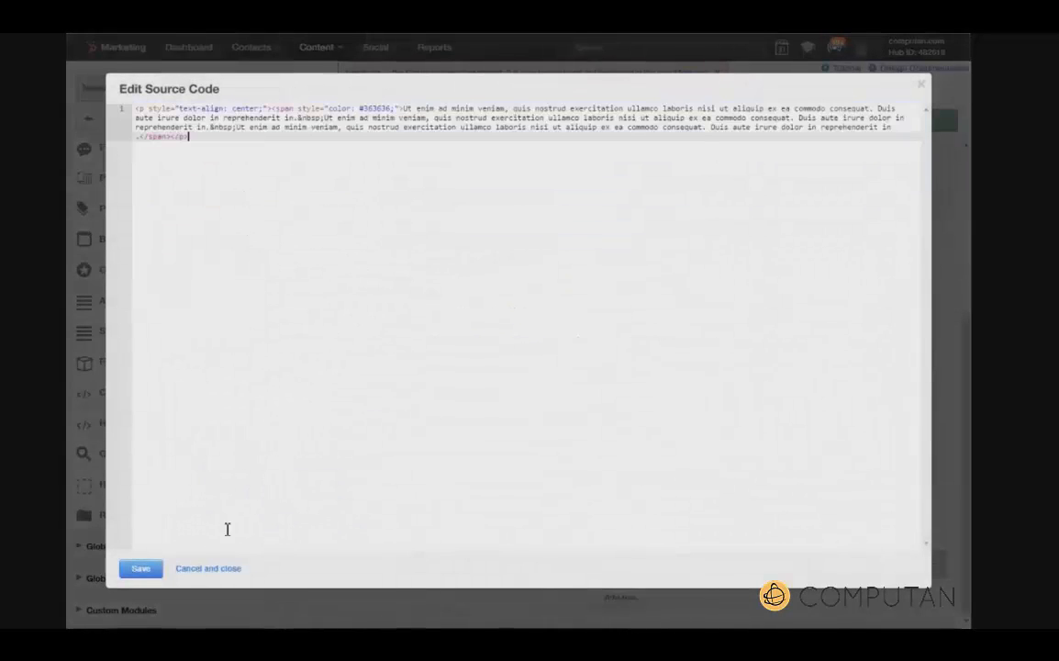
click(140, 568)
click(320, 463)
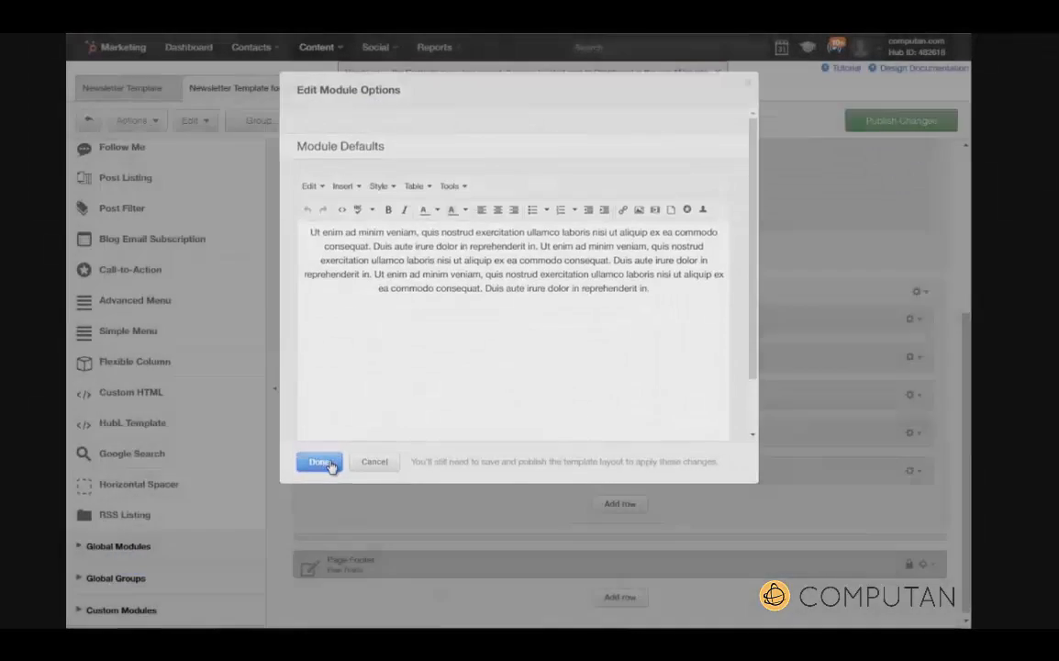
Replace the source code of the Rich Text module under New Image with the same centred "Ut enim ad minim veniam" paragraph.
click(917, 395)
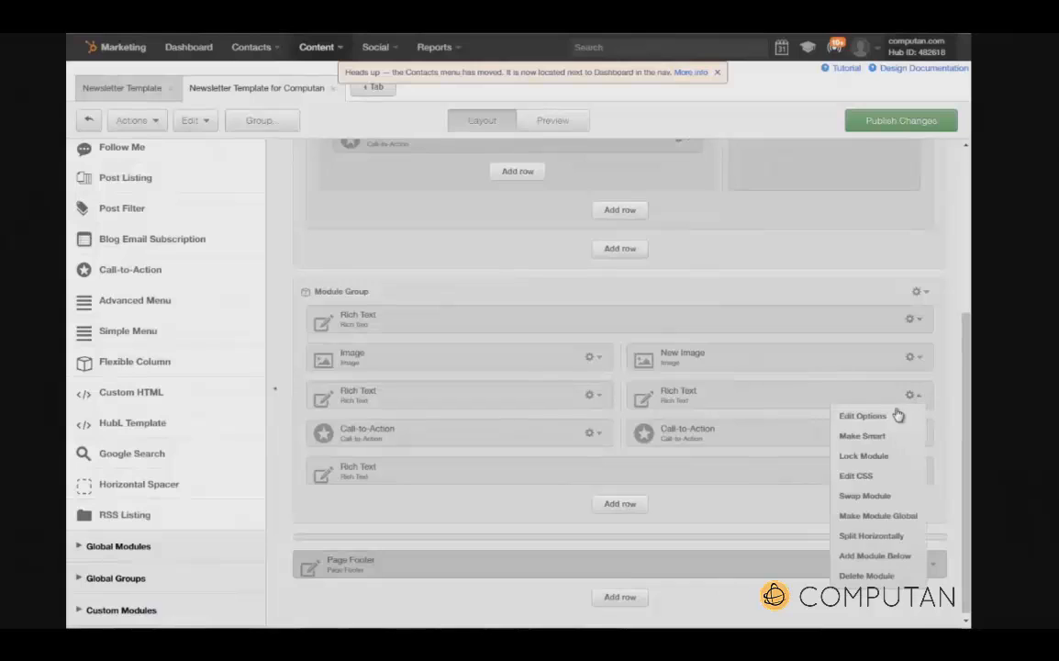
click(886, 418)
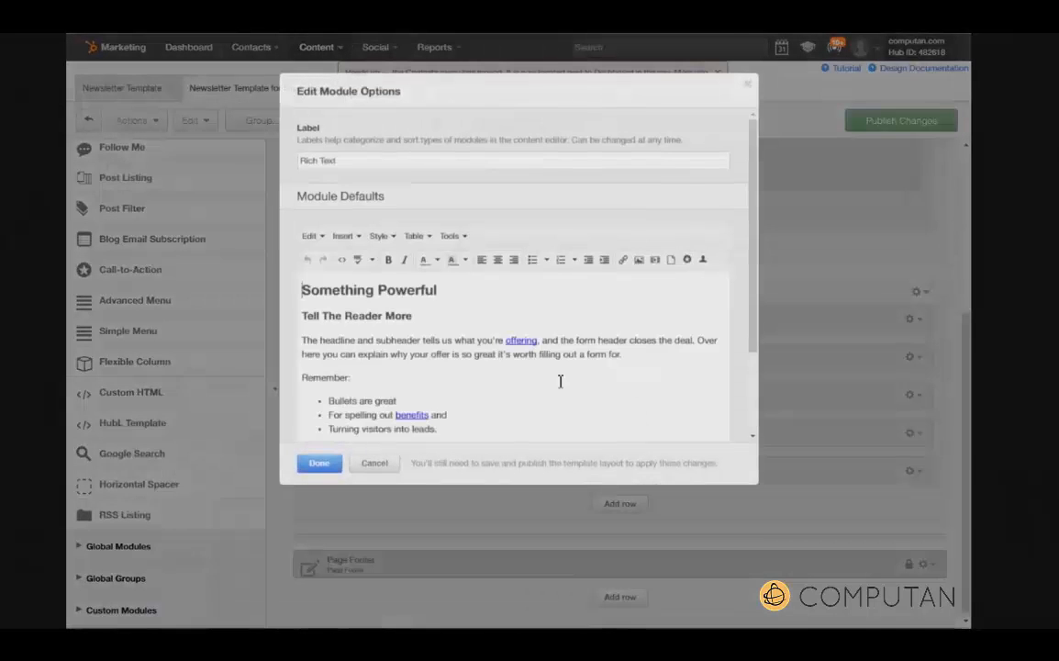
click(339, 259)
key(ctrl+a)
key(ctrl+v)
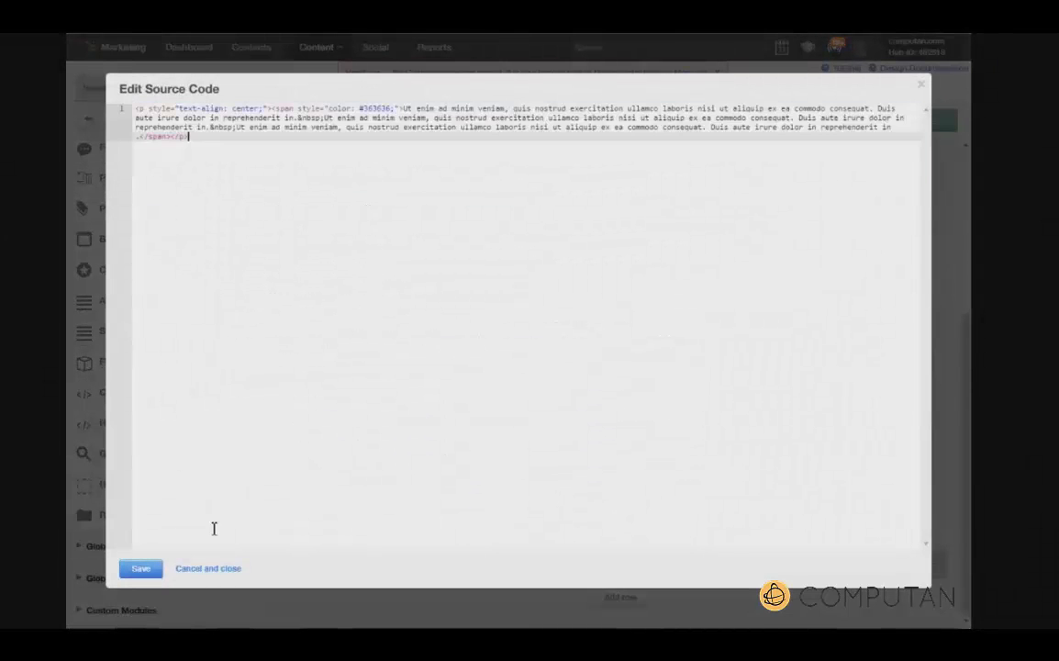
click(140, 567)
click(317, 464)
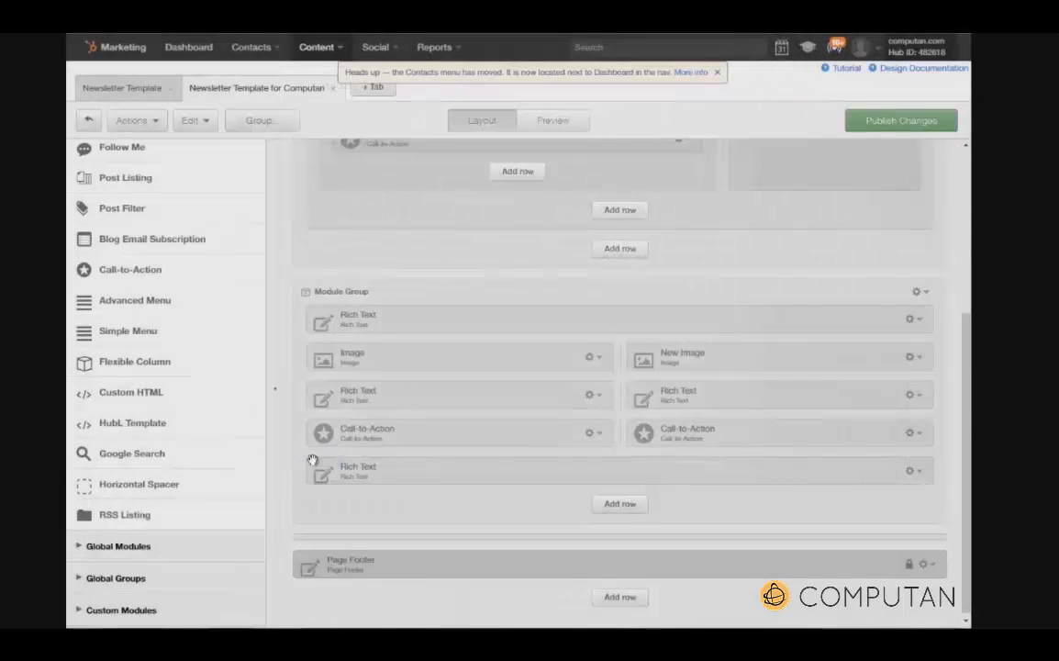
Insert the orange READ MORE call-to-action as the default of the Call-to-Action module in the Image module's column.
click(591, 433)
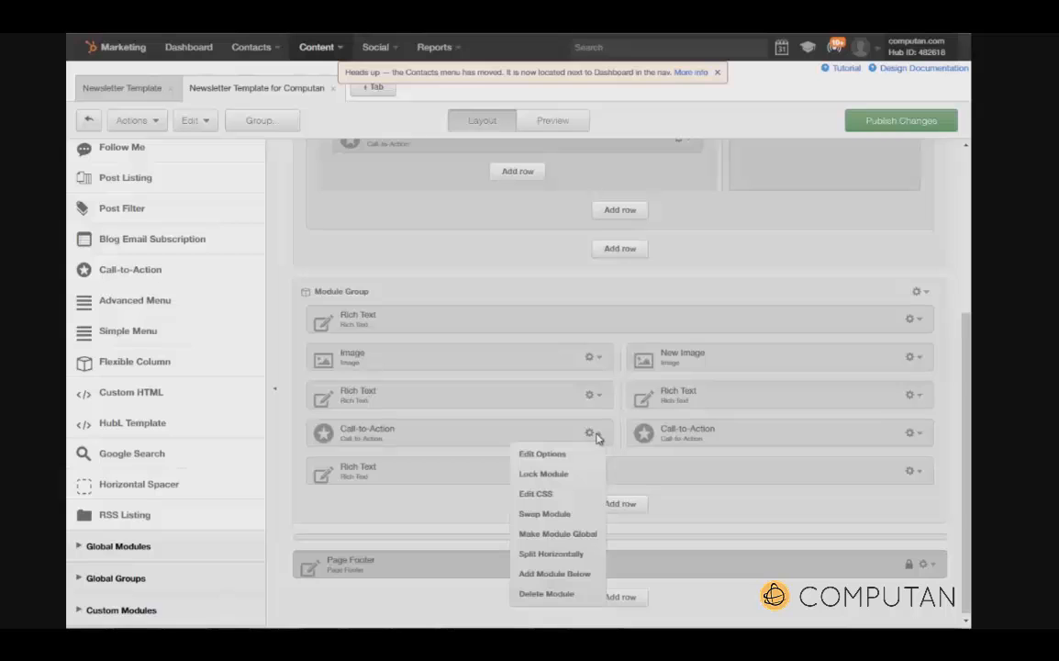
click(549, 455)
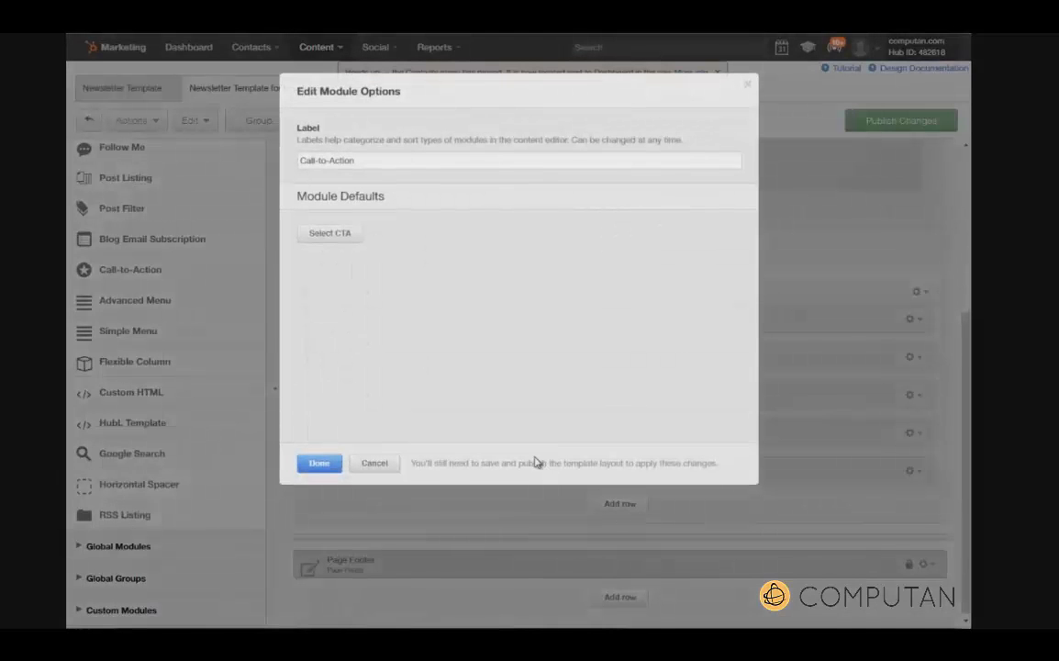
click(345, 237)
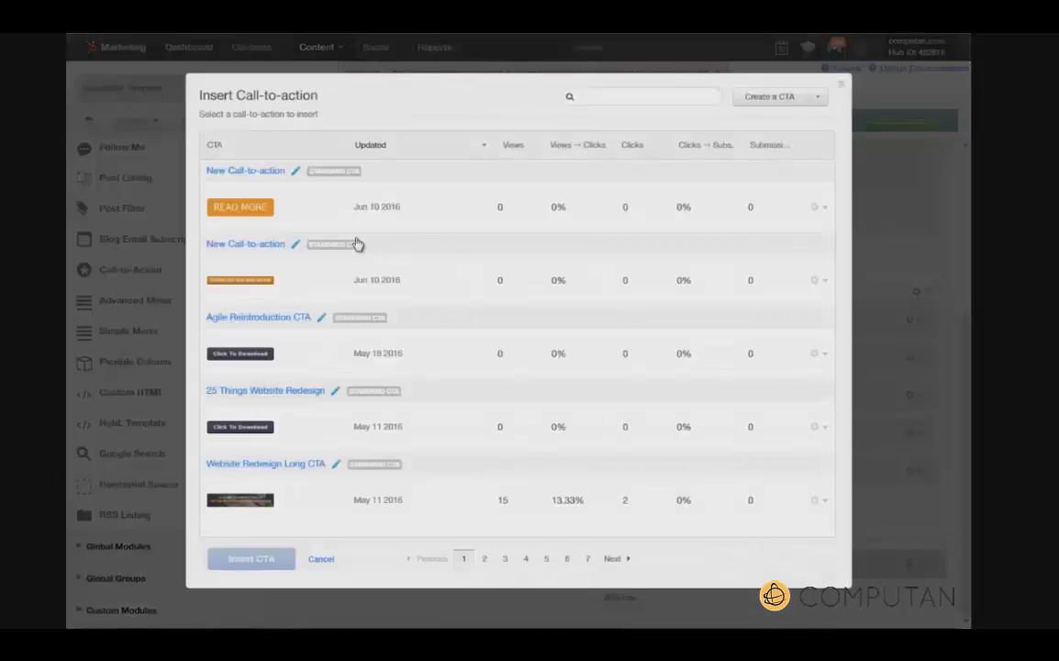
click(303, 212)
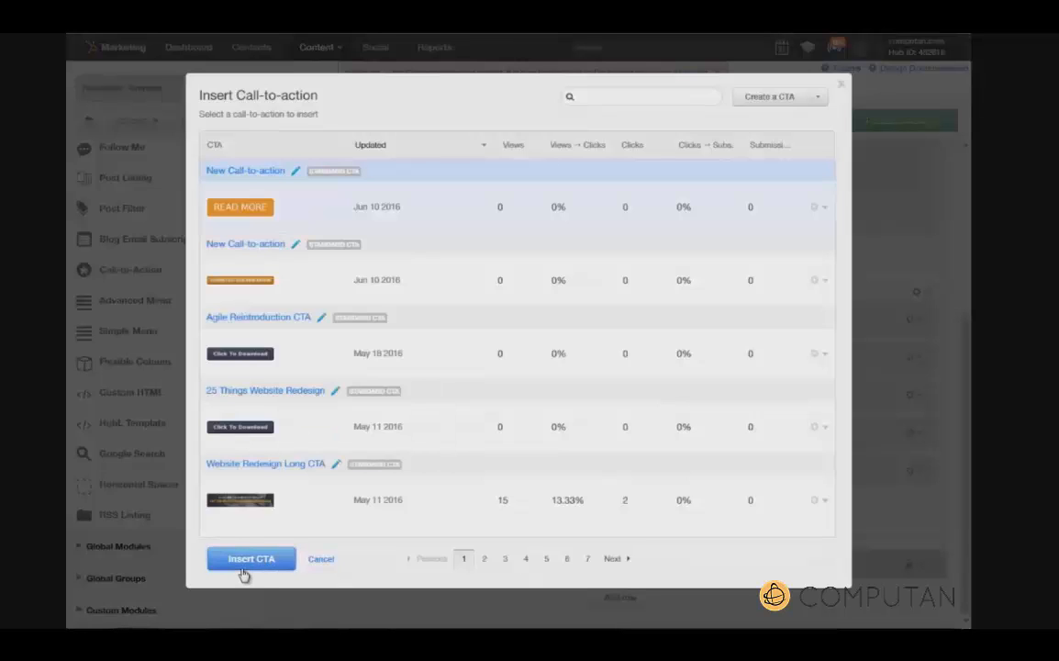
click(245, 570)
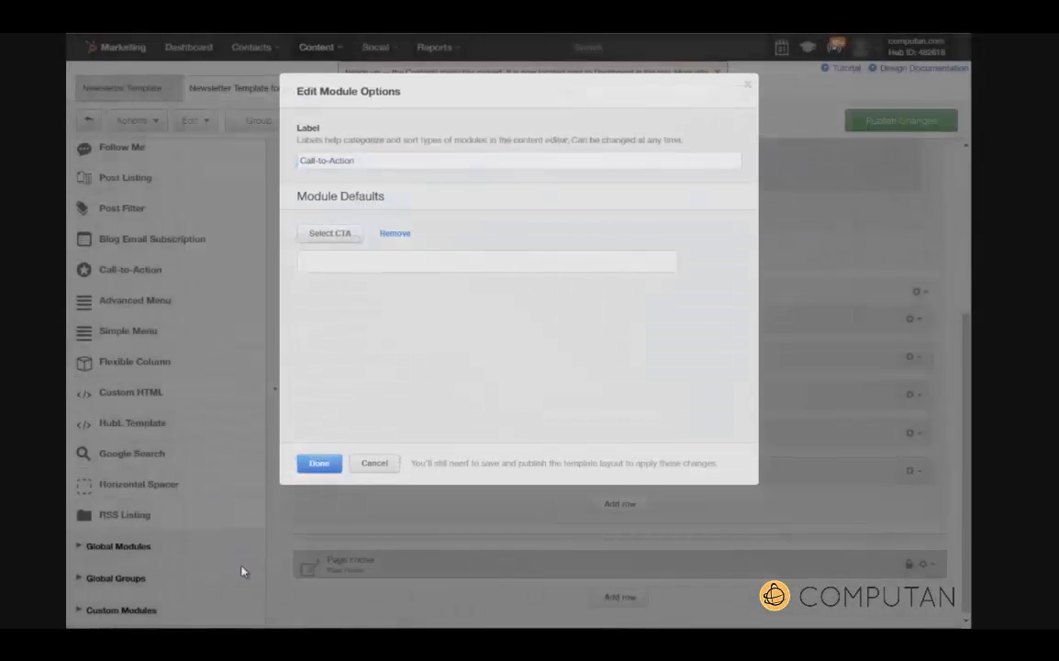
click(319, 464)
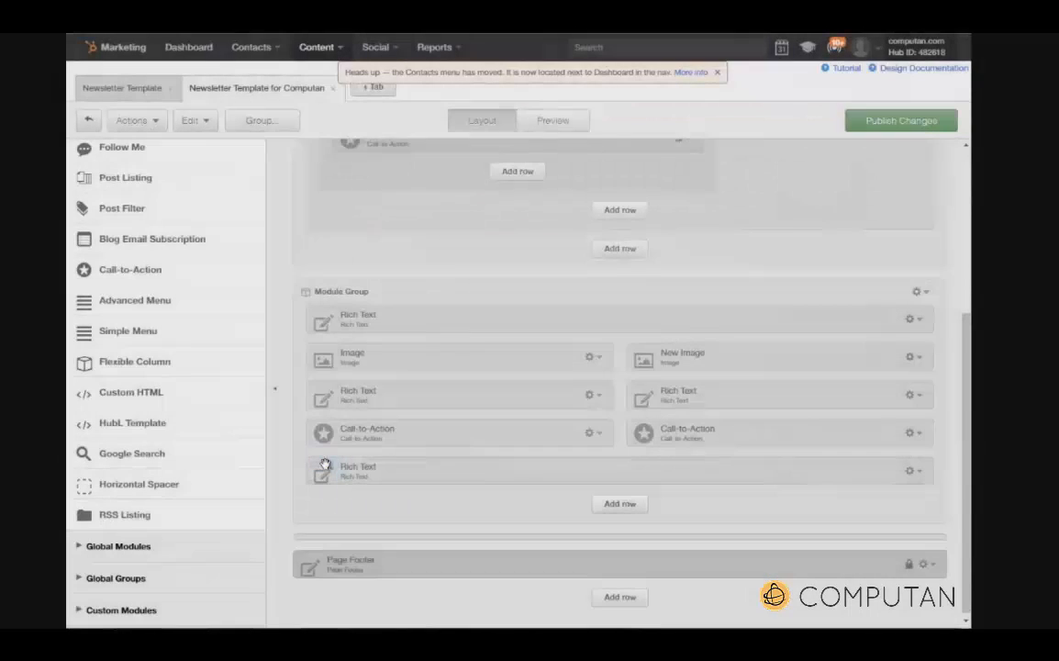
Insert the orange READ MORE call-to-action as the default of the Call-to-Action module in the New Image module's column.
click(912, 434)
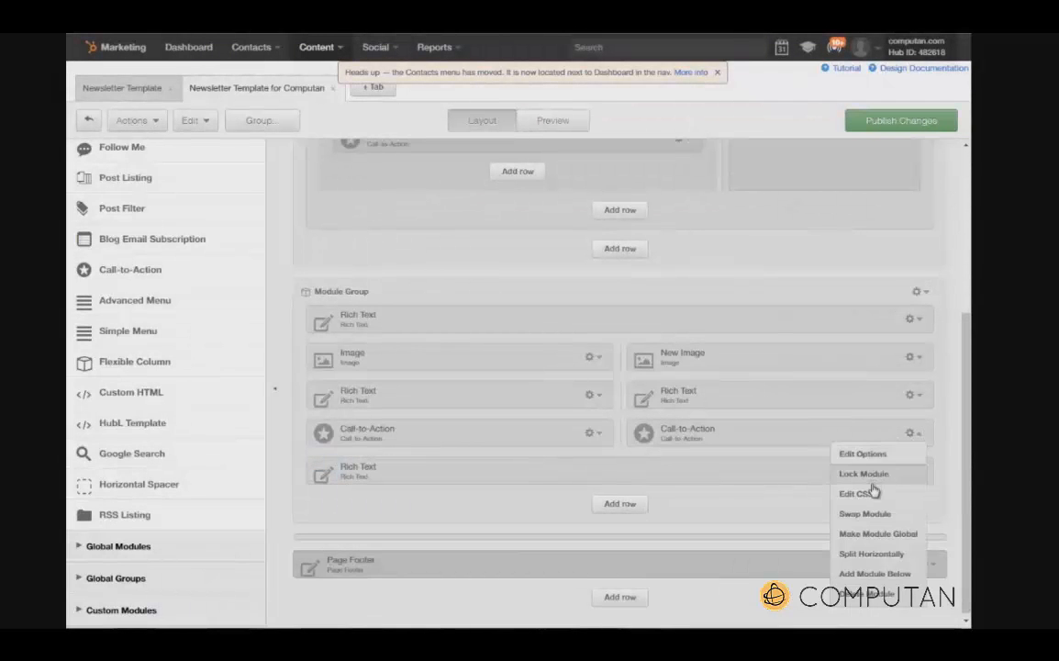
click(875, 458)
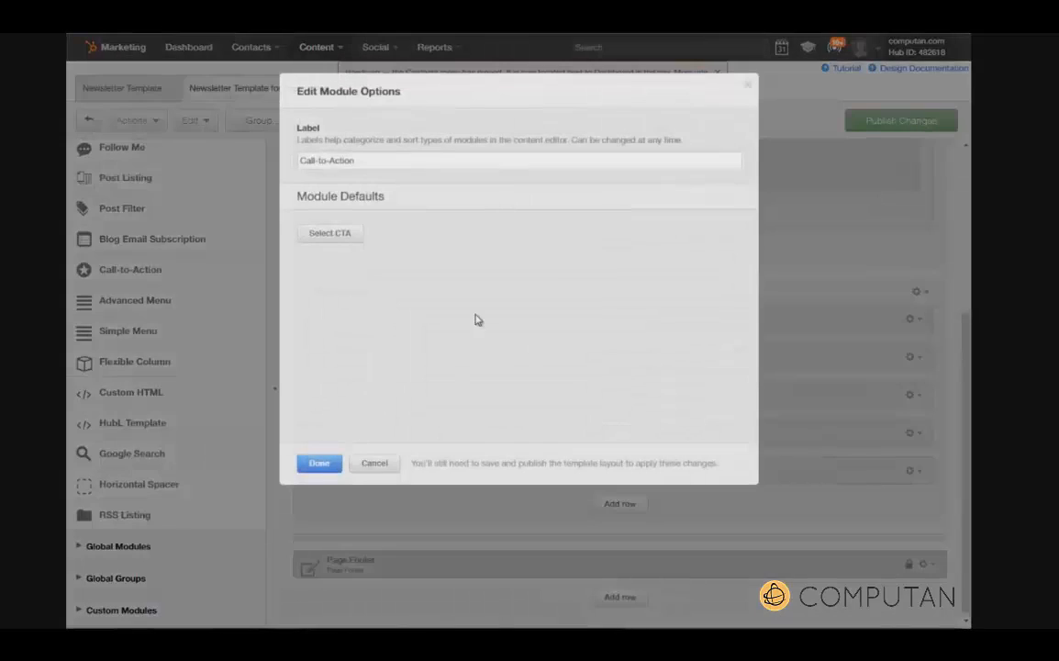
click(338, 234)
click(307, 202)
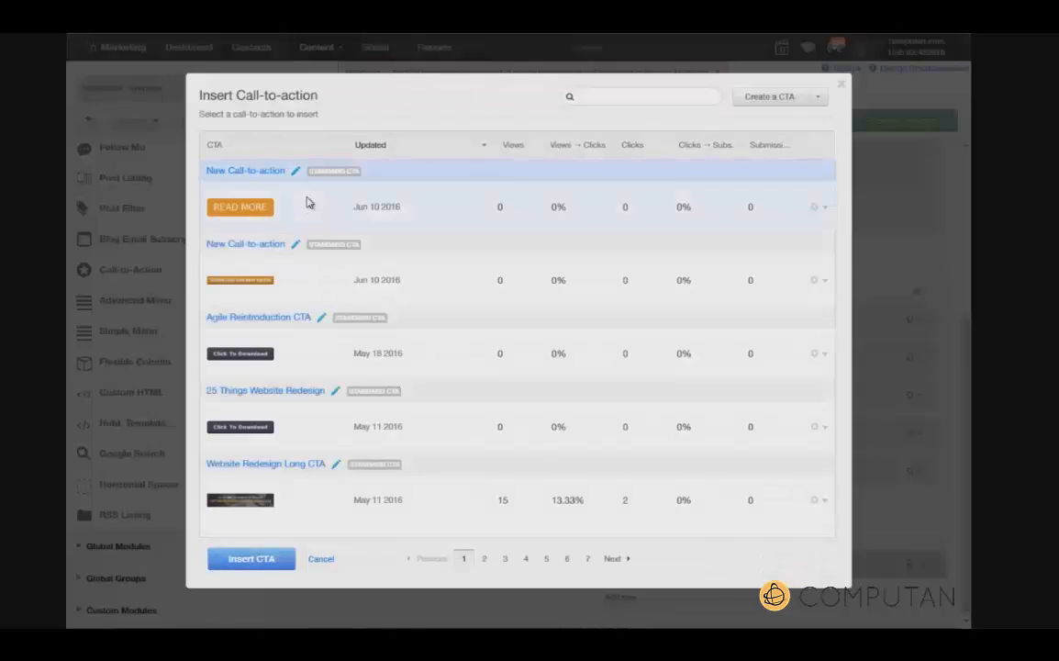
click(263, 565)
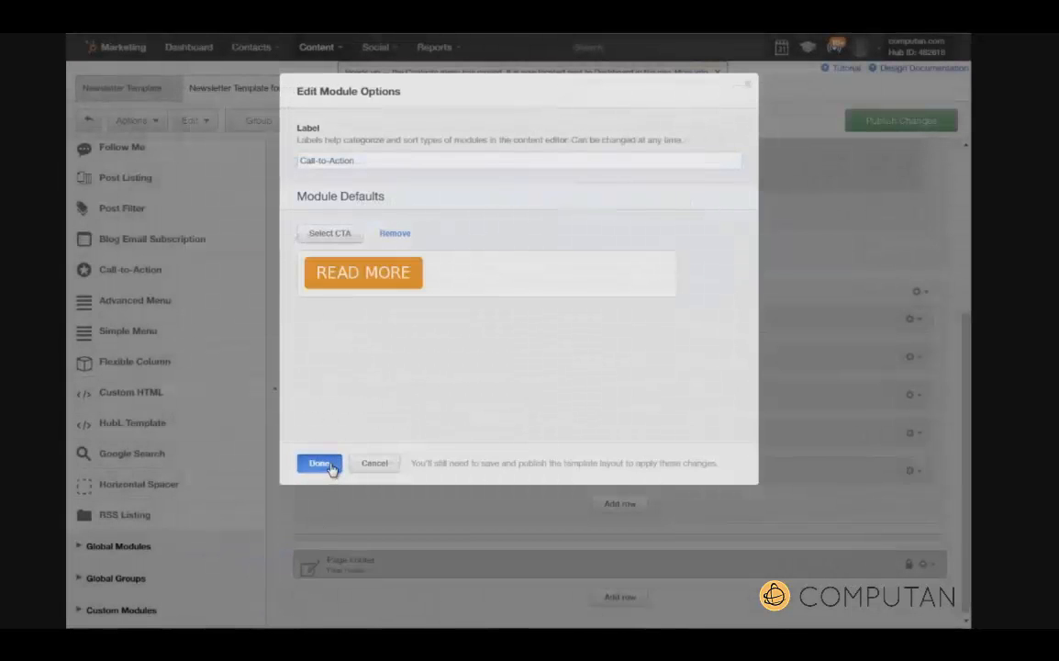
click(319, 463)
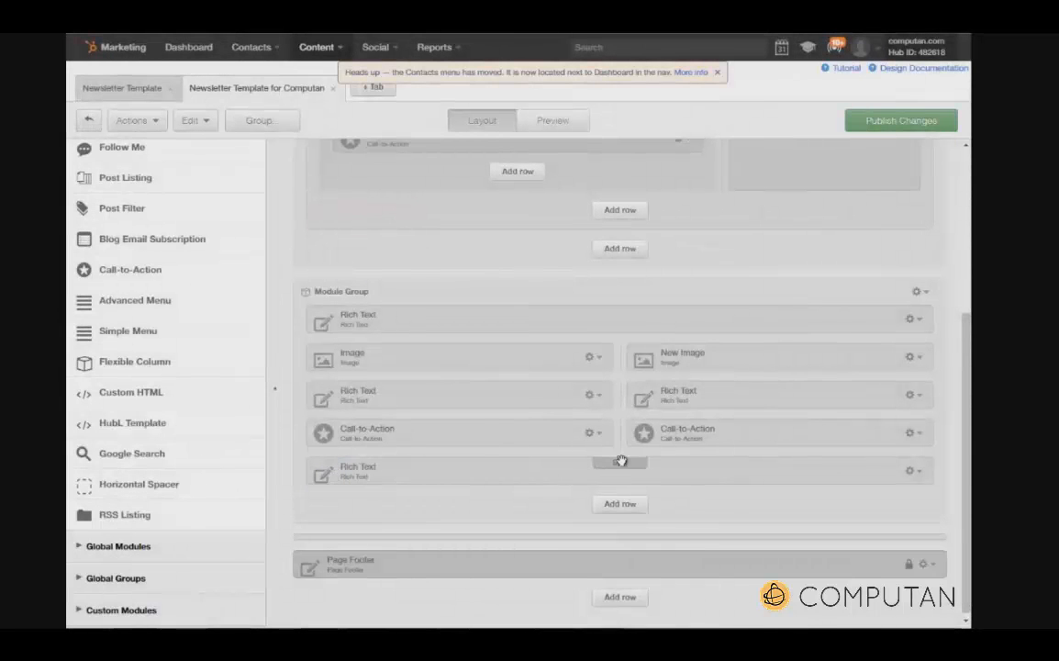
Add a text-align custom inline style to the Call-to-Action module in the Image module's column and save it.
click(591, 432)
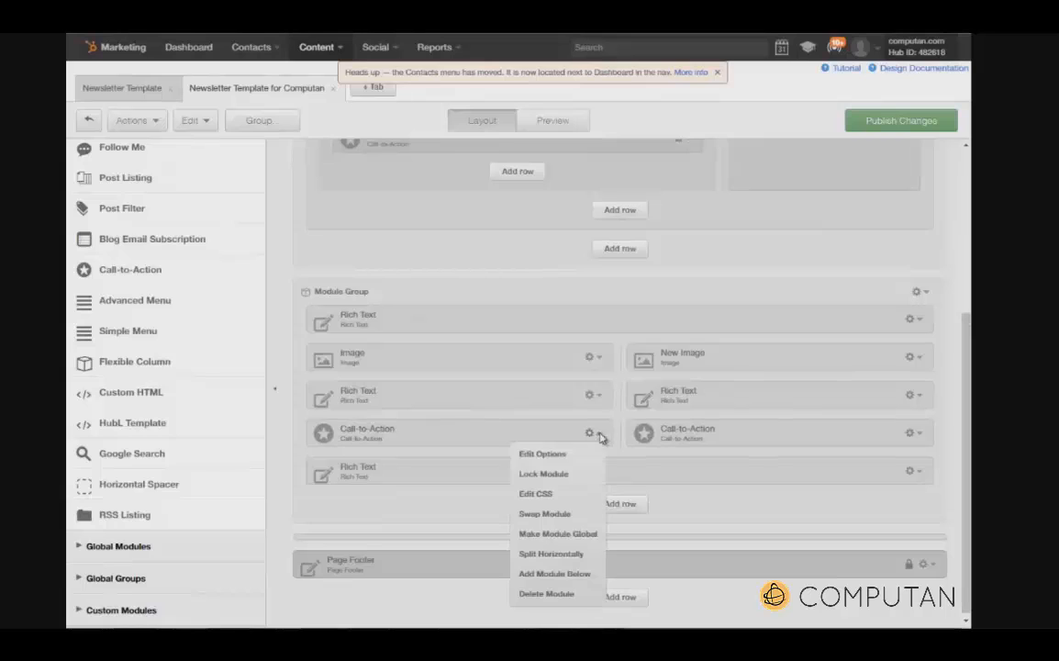
click(572, 498)
click(367, 247)
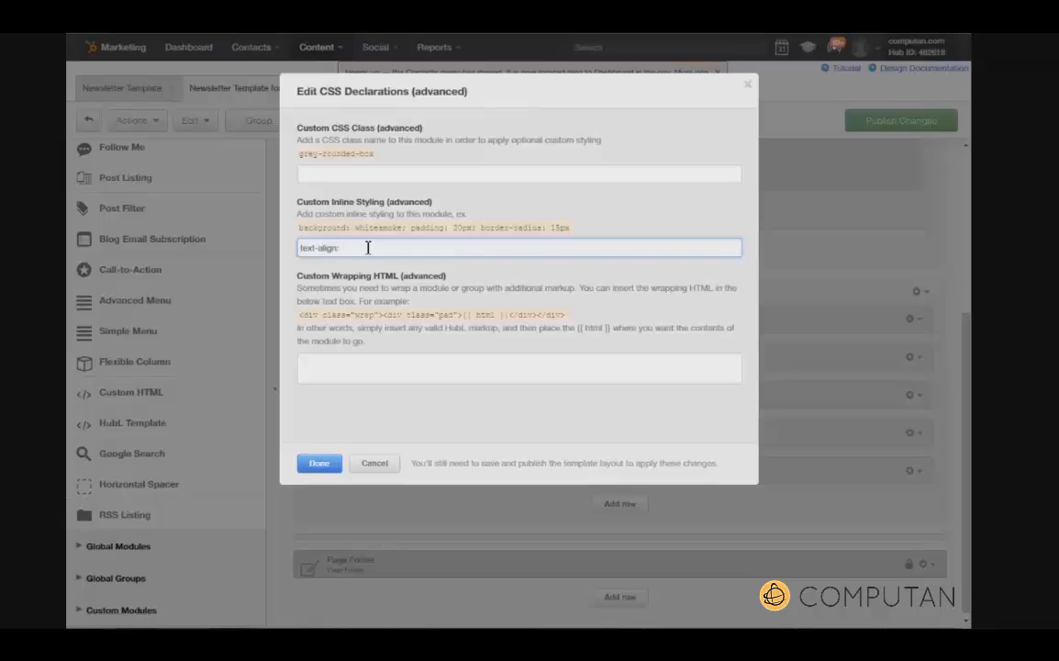
key(ctrl+a)
click(318, 463)
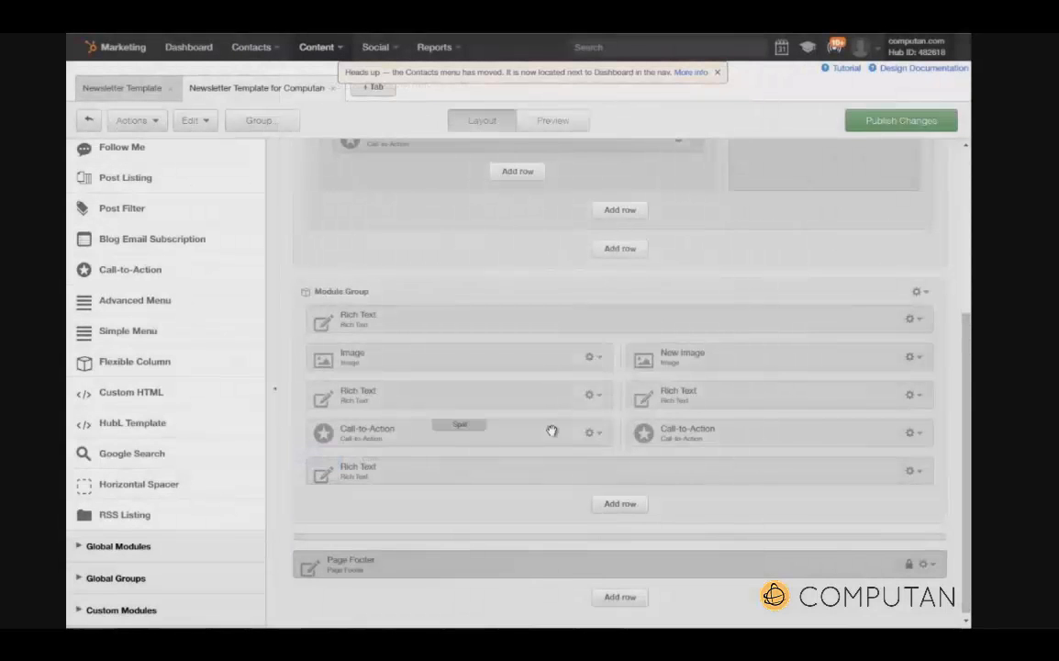
Give the Call-to-Action module in the New Image module's column the custom inline style "text-align: center;".
click(914, 435)
click(862, 492)
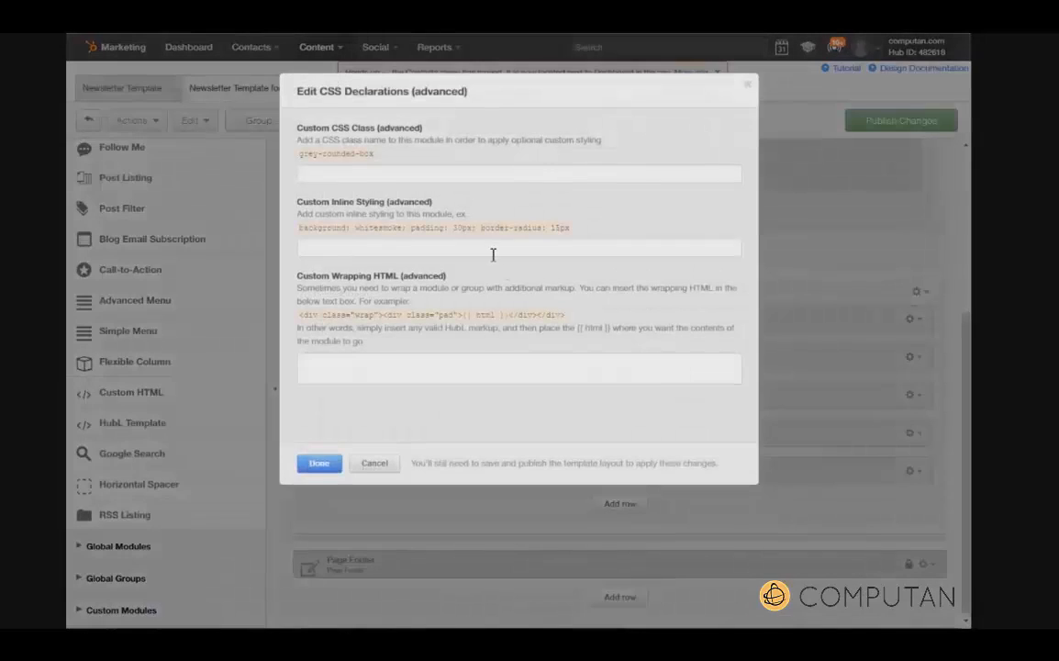
click(492, 250)
text(text-align: center;)
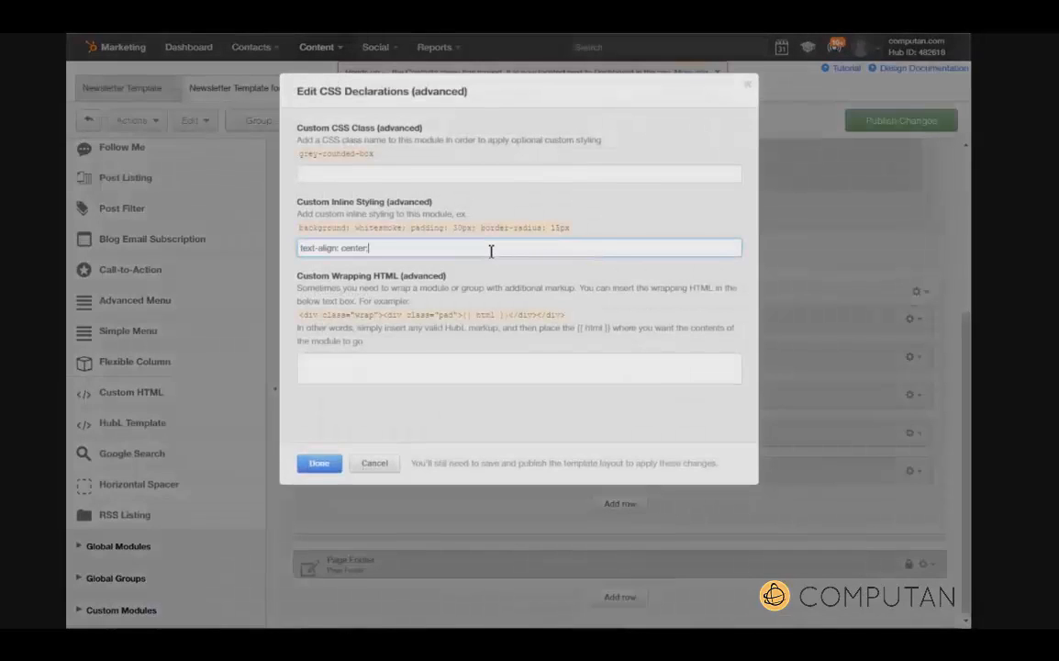
click(319, 462)
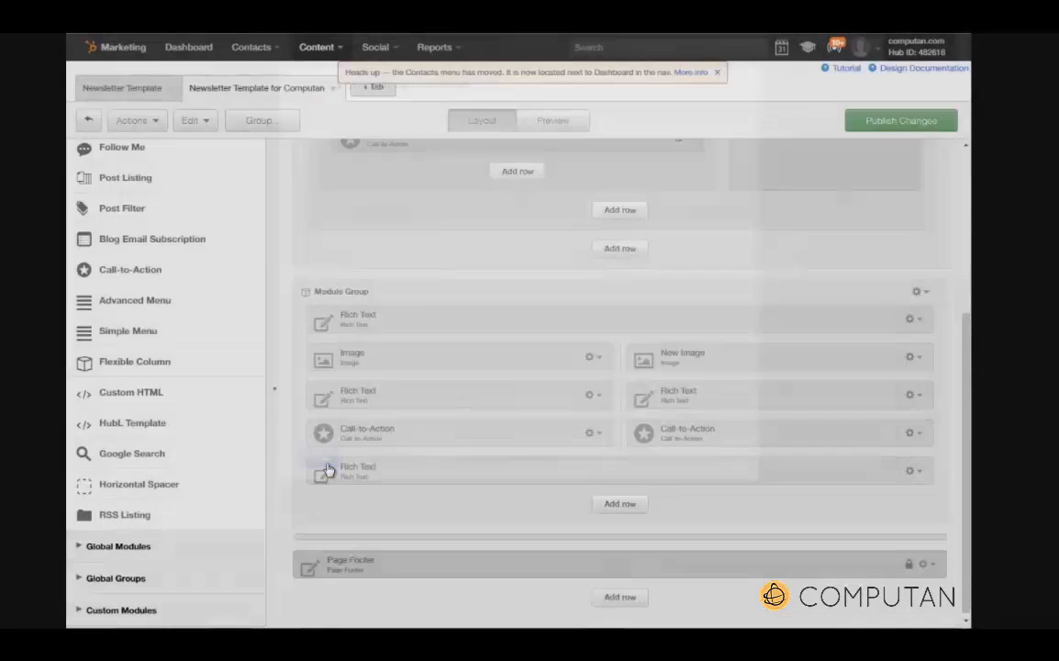
Replace the default source code of the Rich Text module below the two Call-to-Action modules with an <hr> tag.
click(910, 472)
click(845, 292)
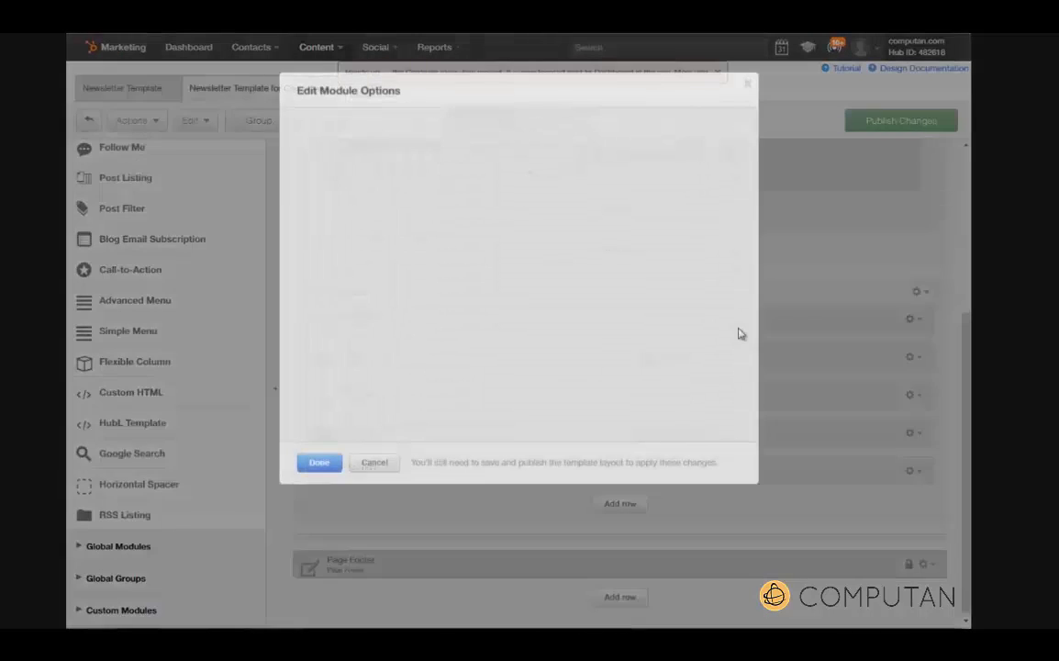
click(342, 259)
key(ctrl+a)
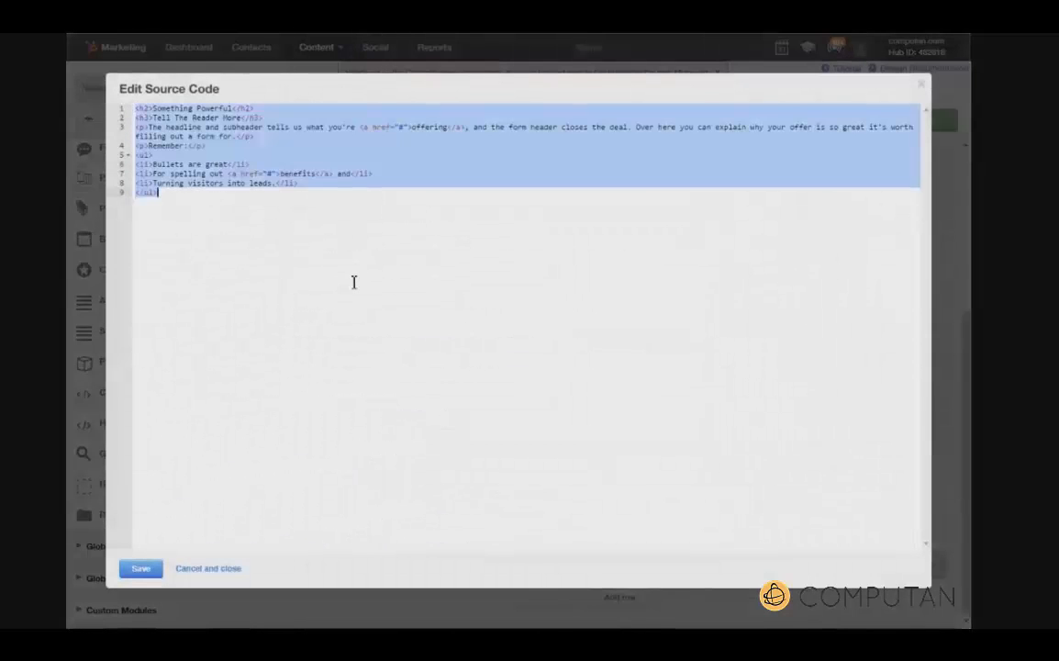
text(<br>)
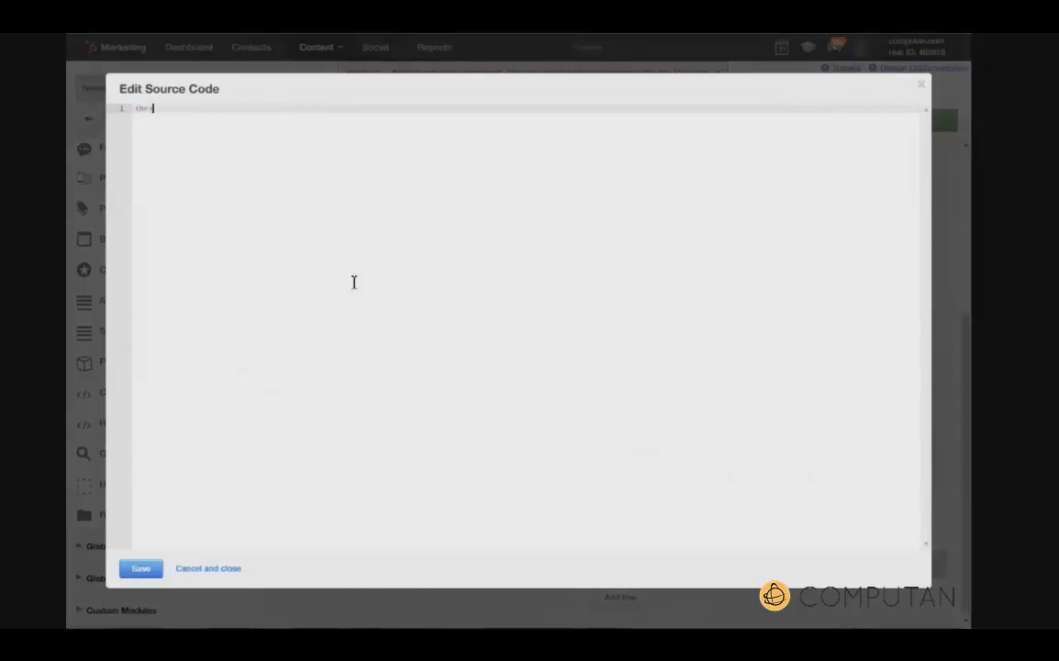
click(140, 568)
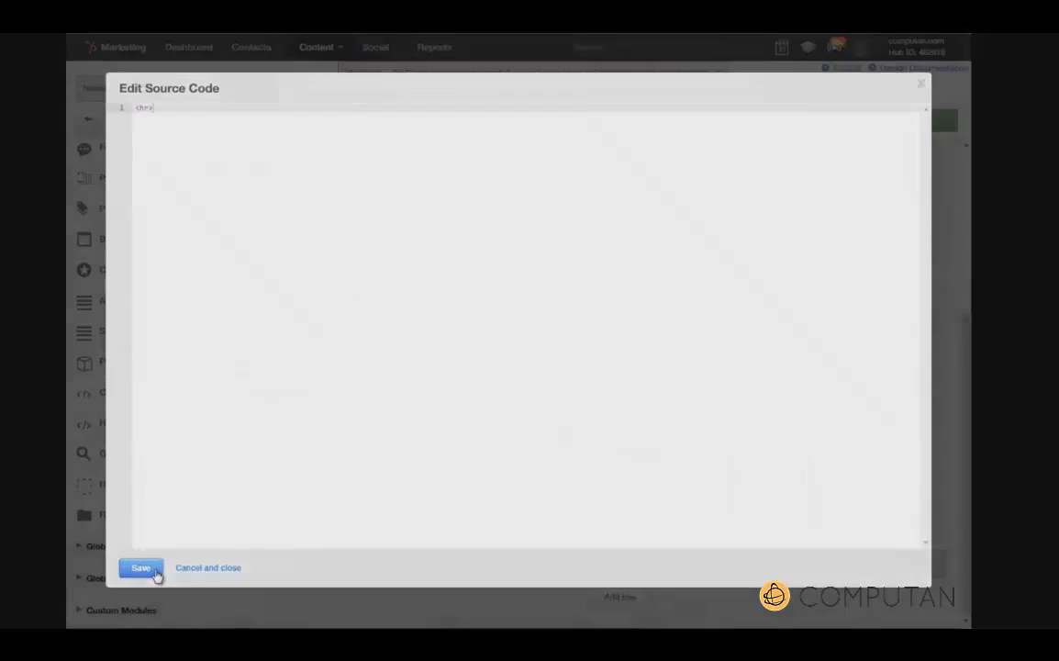
click(321, 463)
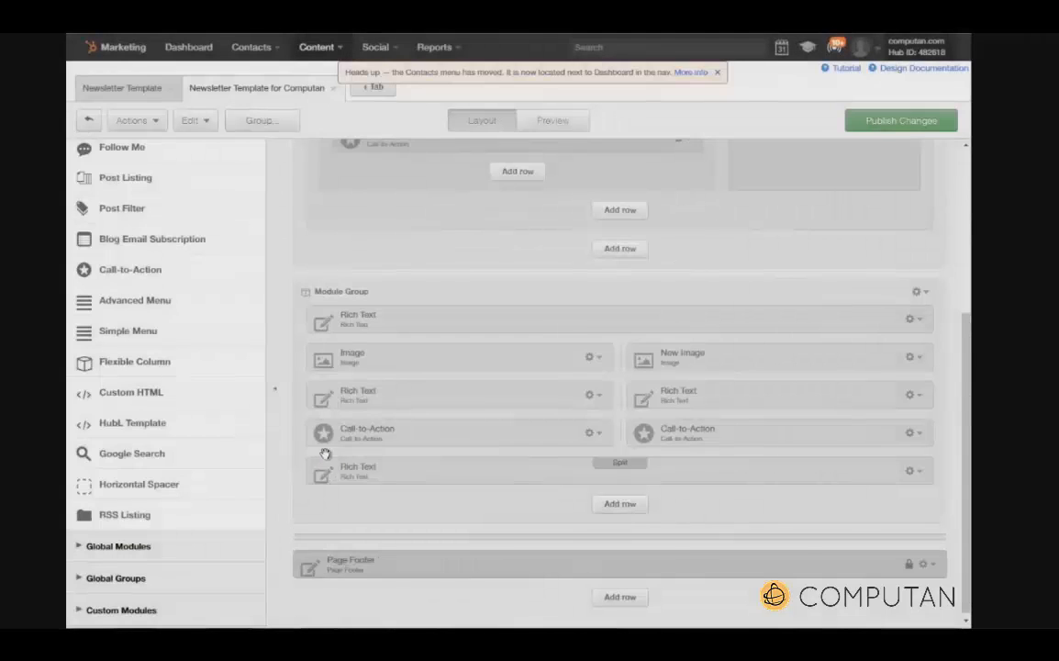
Preview the template and check the FROM THE BLOG section's buttons and divider line, returning to the layout.
click(555, 121)
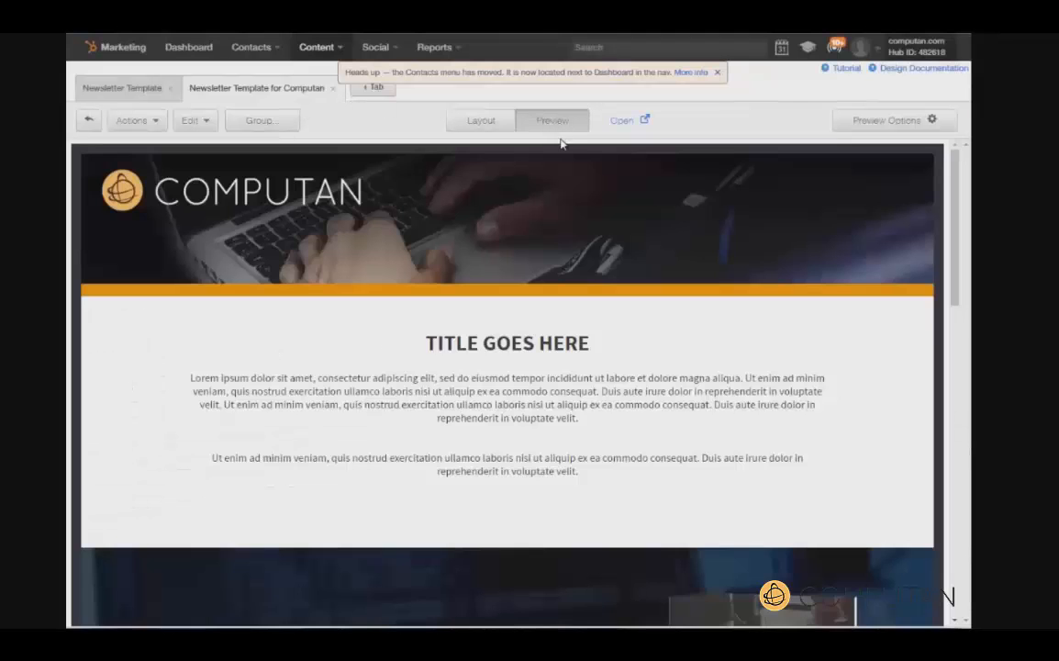
scroll(564, 218, down, 10)
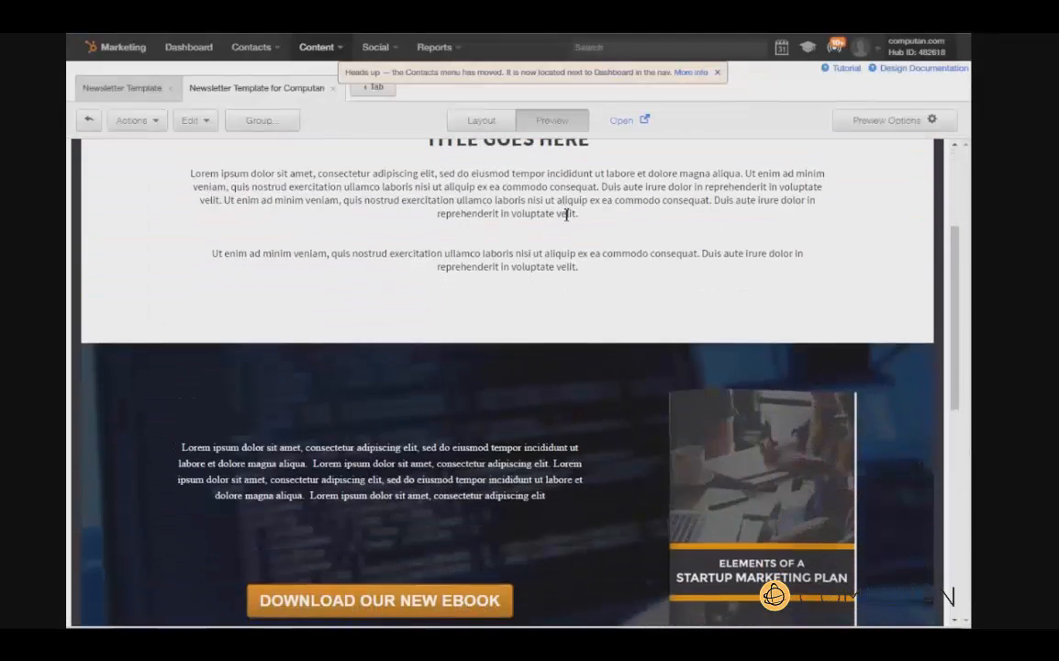
scroll(564, 218, down, 5)
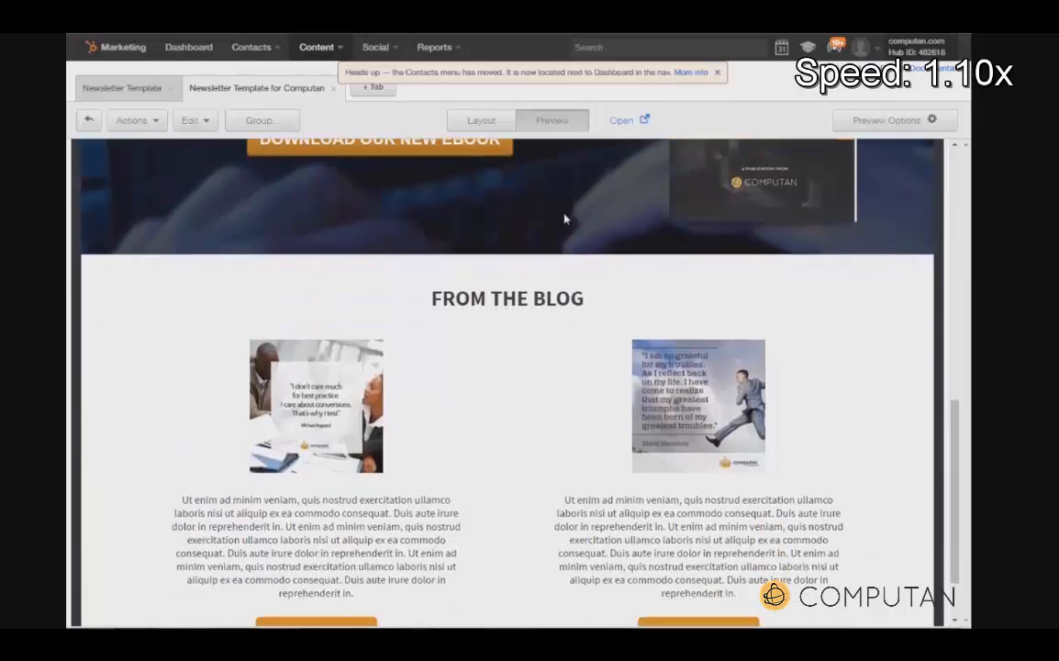
scroll(566, 213, down, 1)
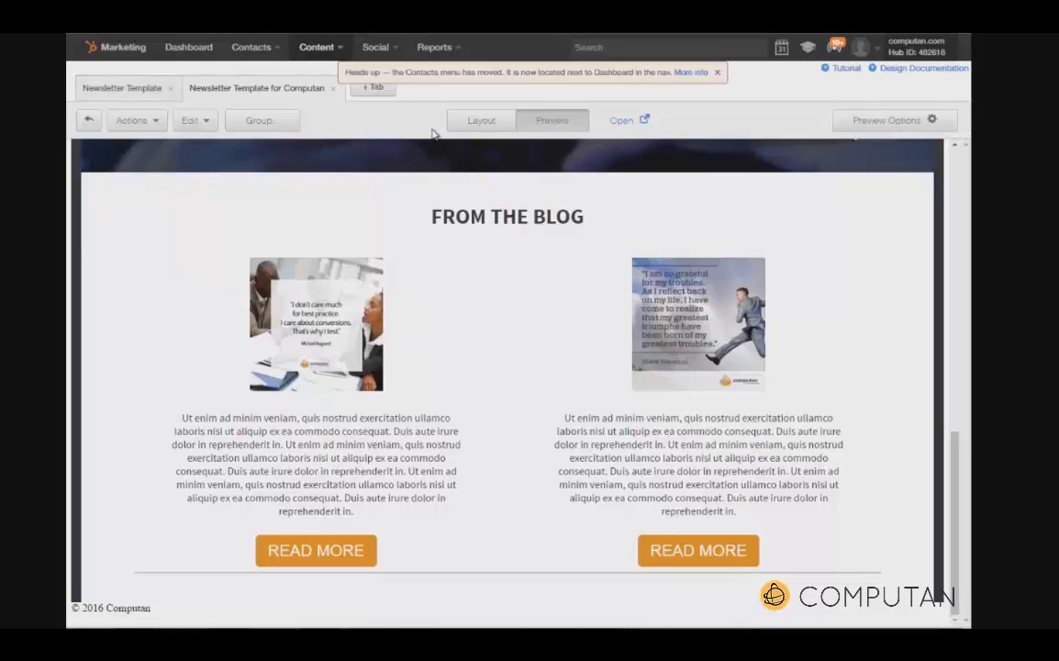
click(464, 125)
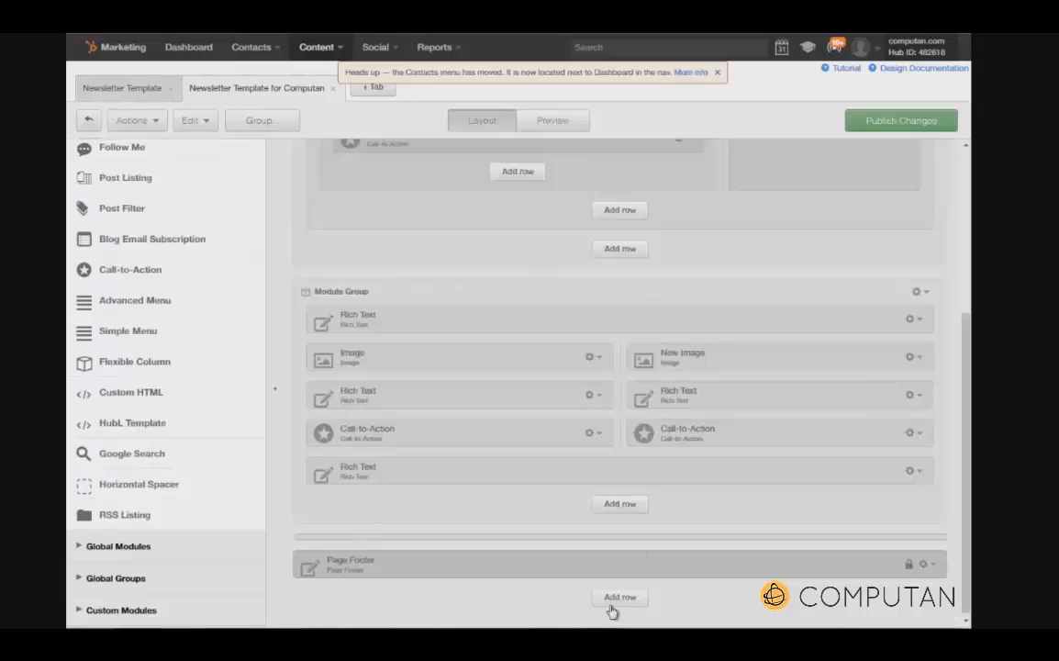
Insert two <br> tags before the <hr> in the Rich Text module below the Call-to-Action modules.
mouse_move(626, 463)
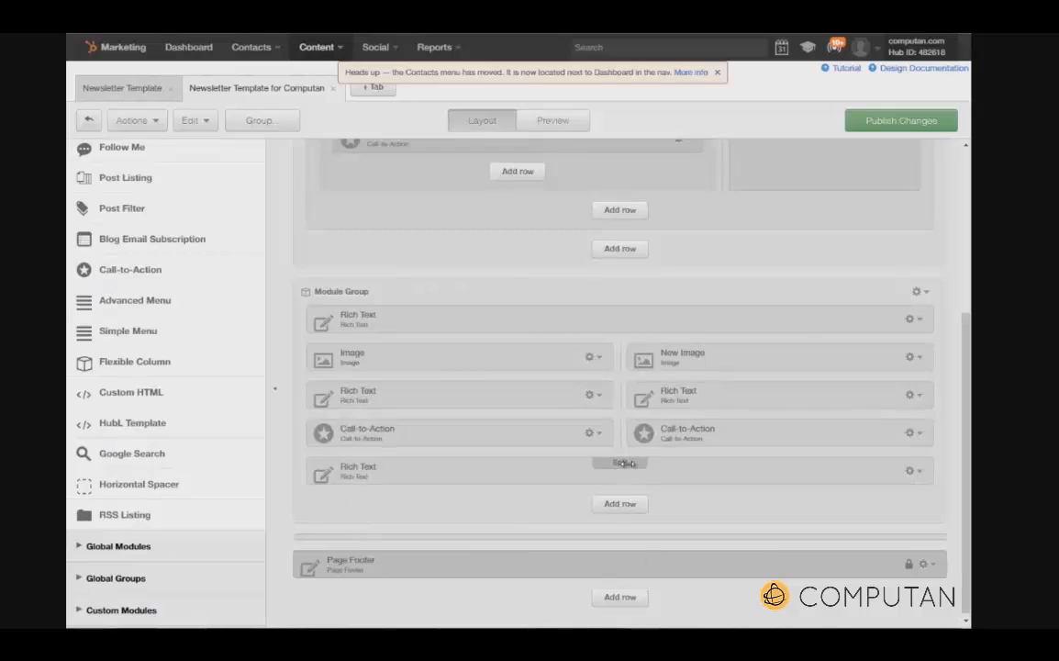
click(910, 471)
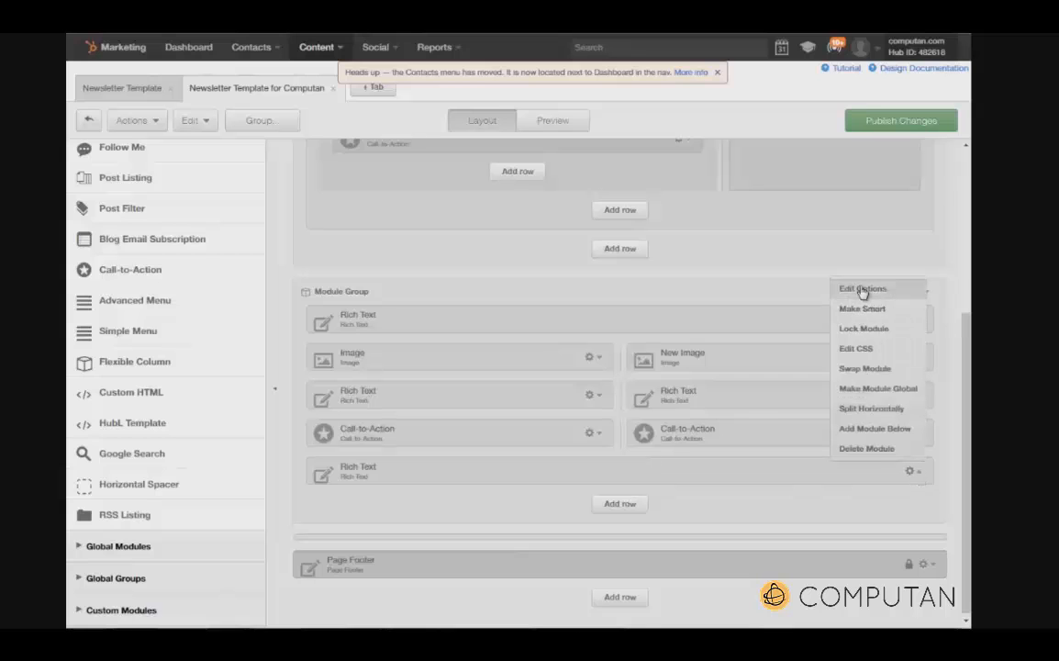
click(863, 290)
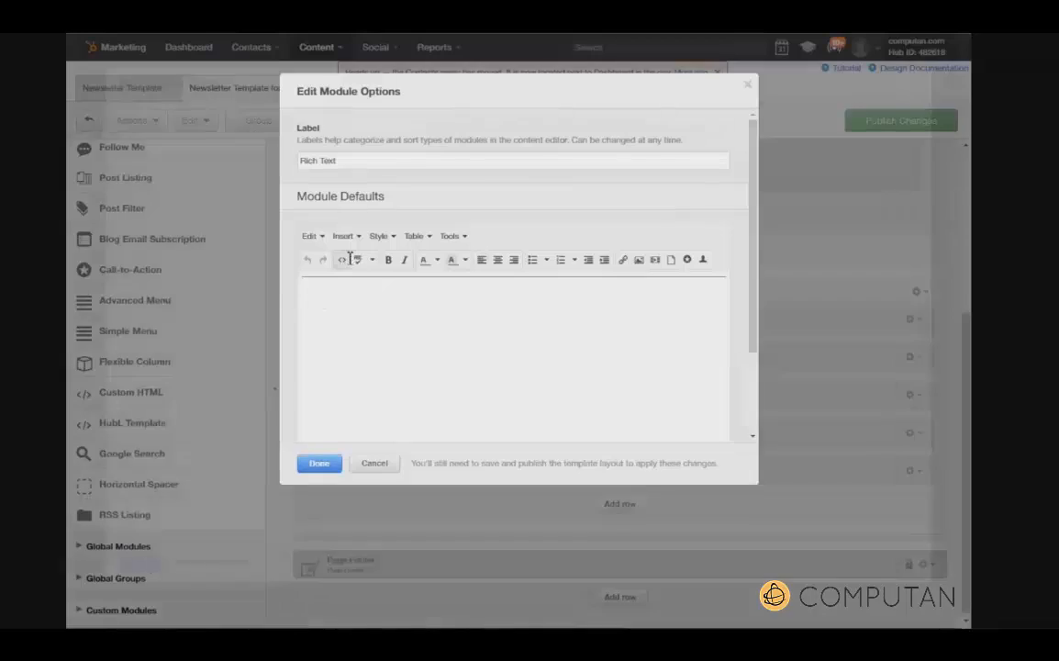
click(347, 260)
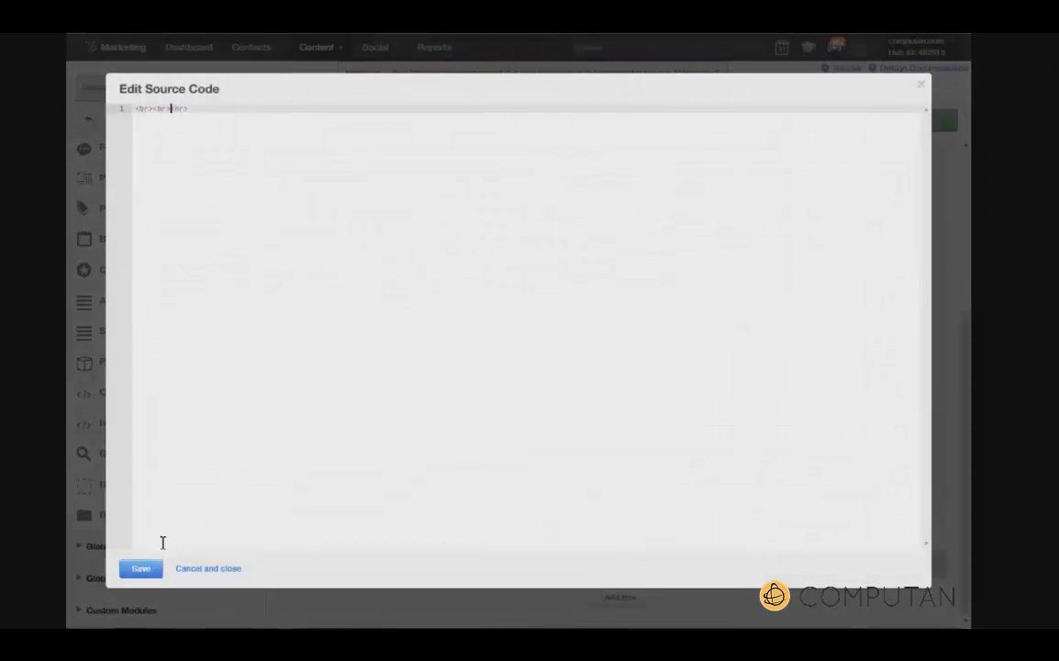
click(140, 568)
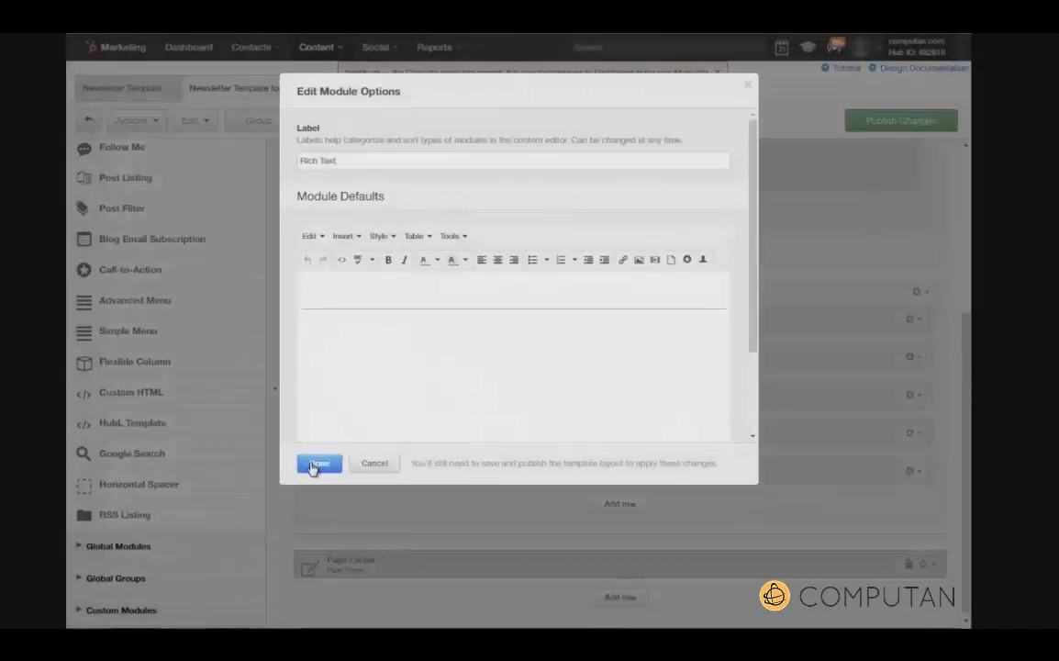
click(312, 464)
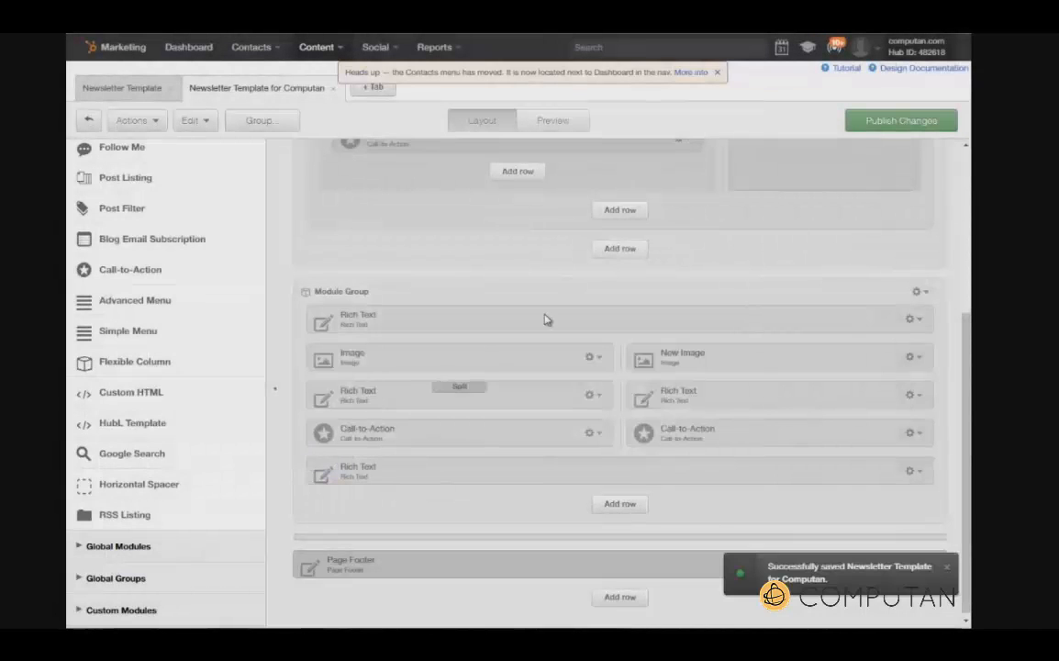
Preview the template again to check the spacing above the divider line, and return to the layout.
click(551, 121)
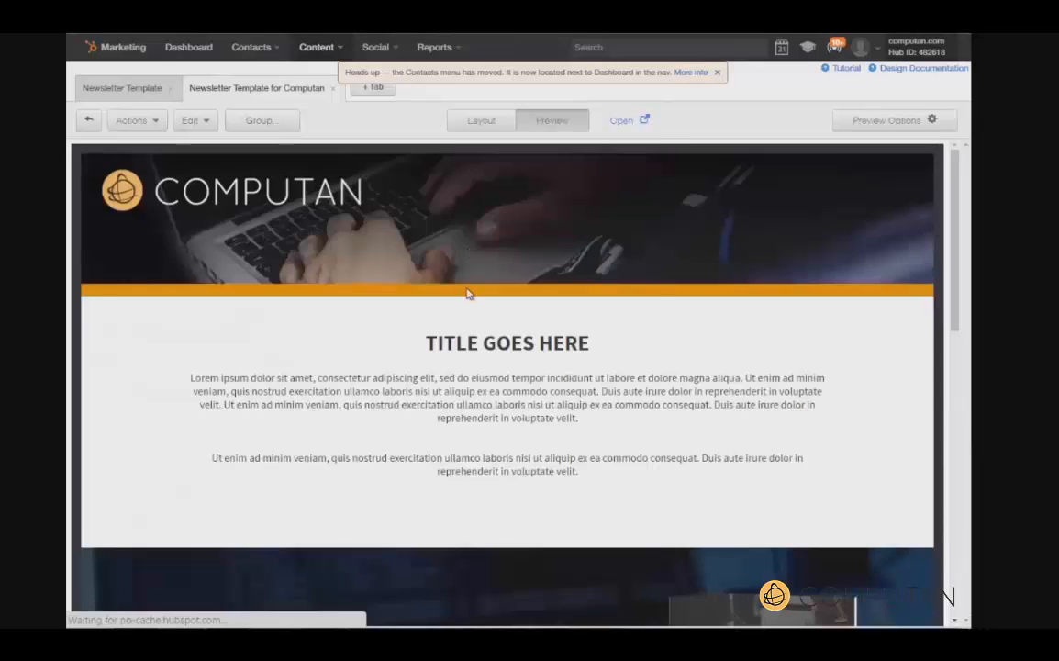
scroll(463, 358, down, 10)
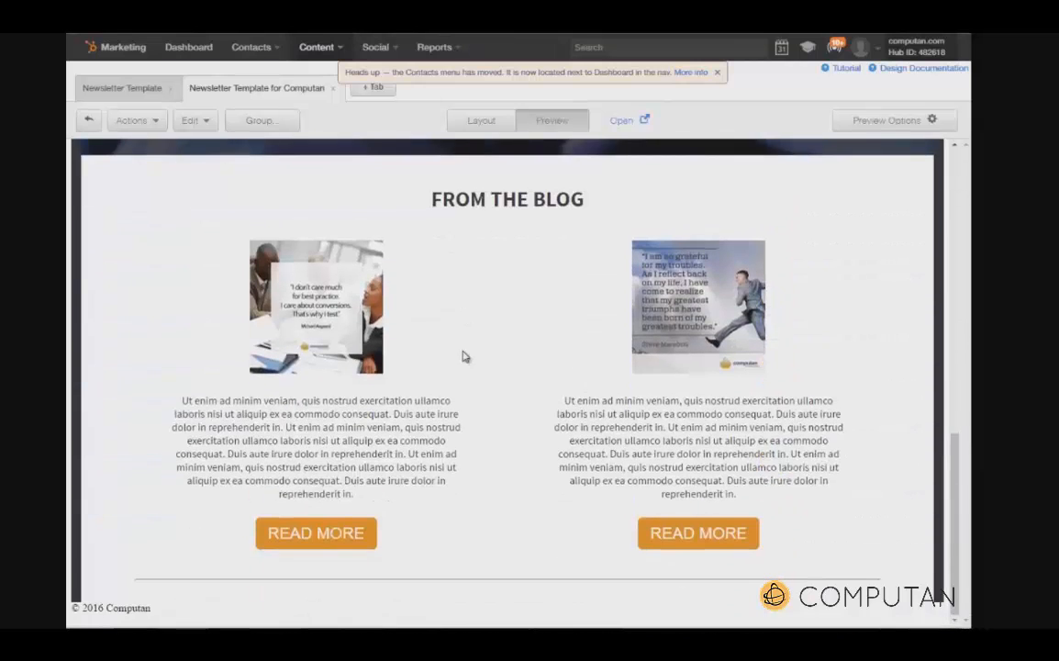
scroll(463, 357, up, 5)
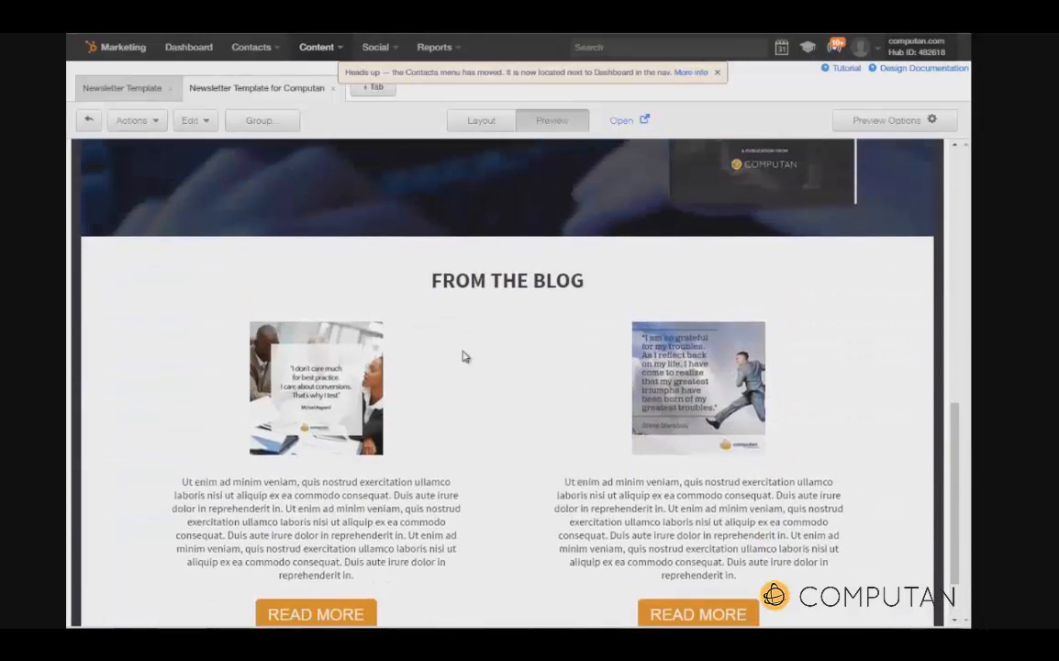
scroll(463, 356, up, 3)
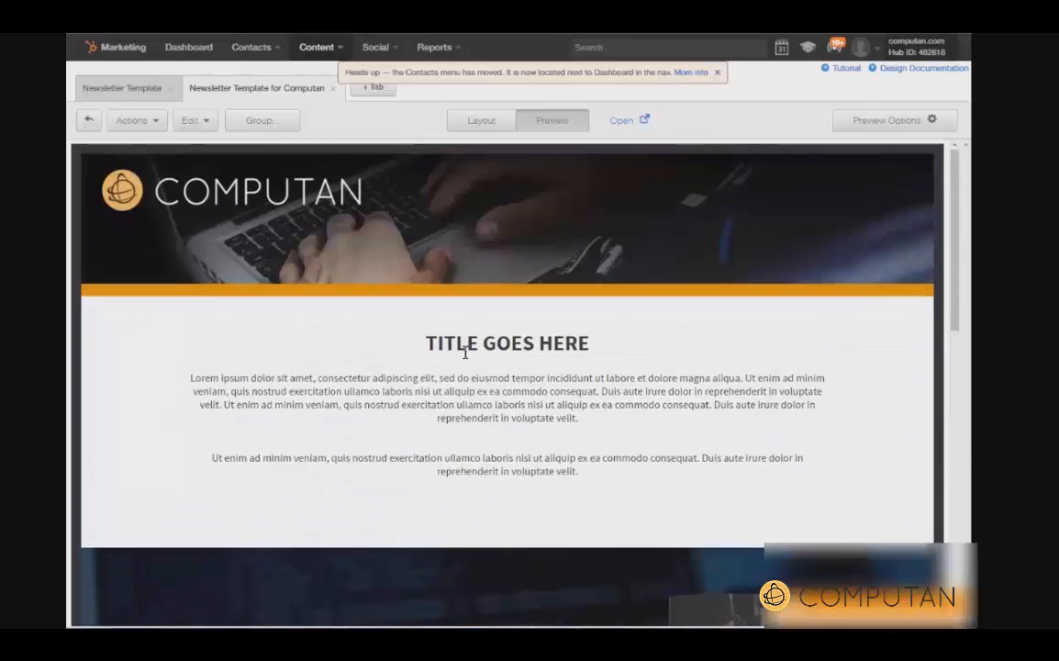
click(480, 122)
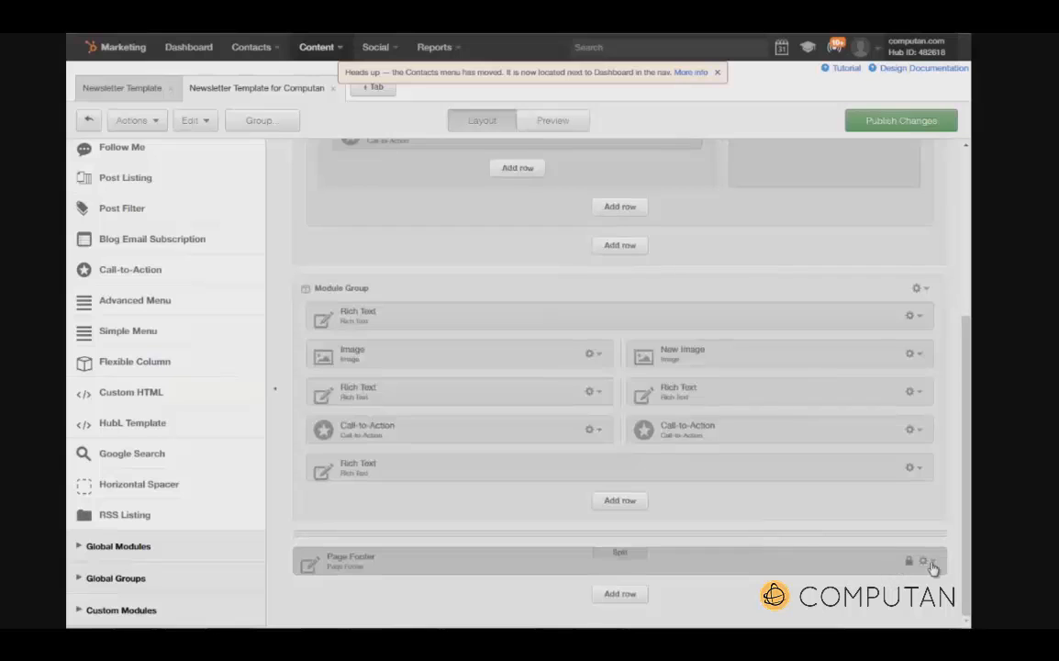
Delete the Page Footer module and add a Rich Text module in its place at the end of the template.
click(932, 564)
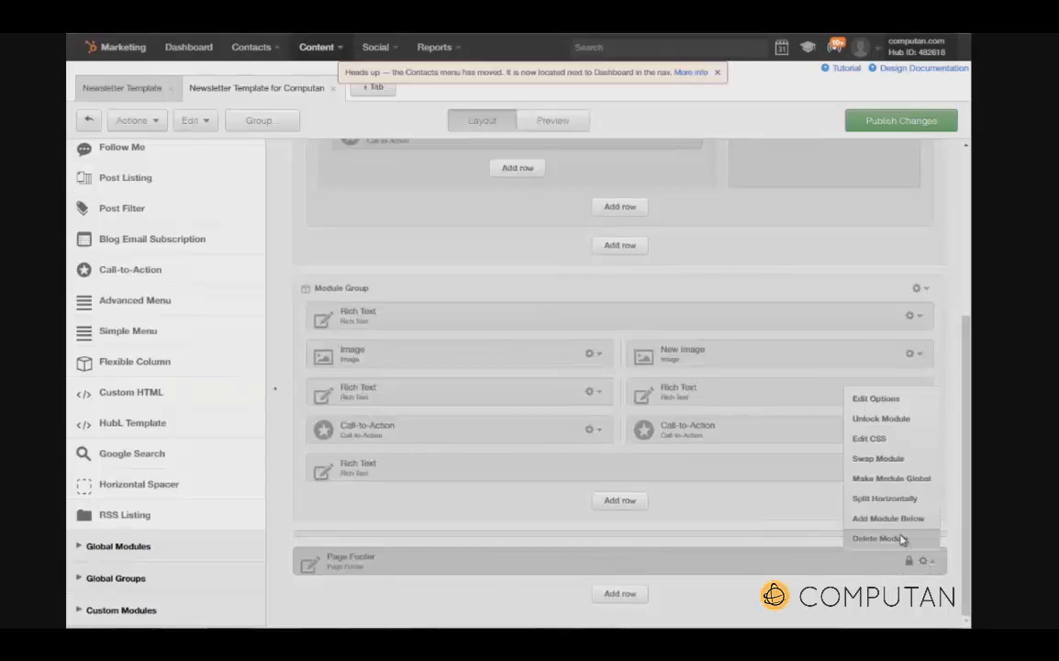
click(901, 539)
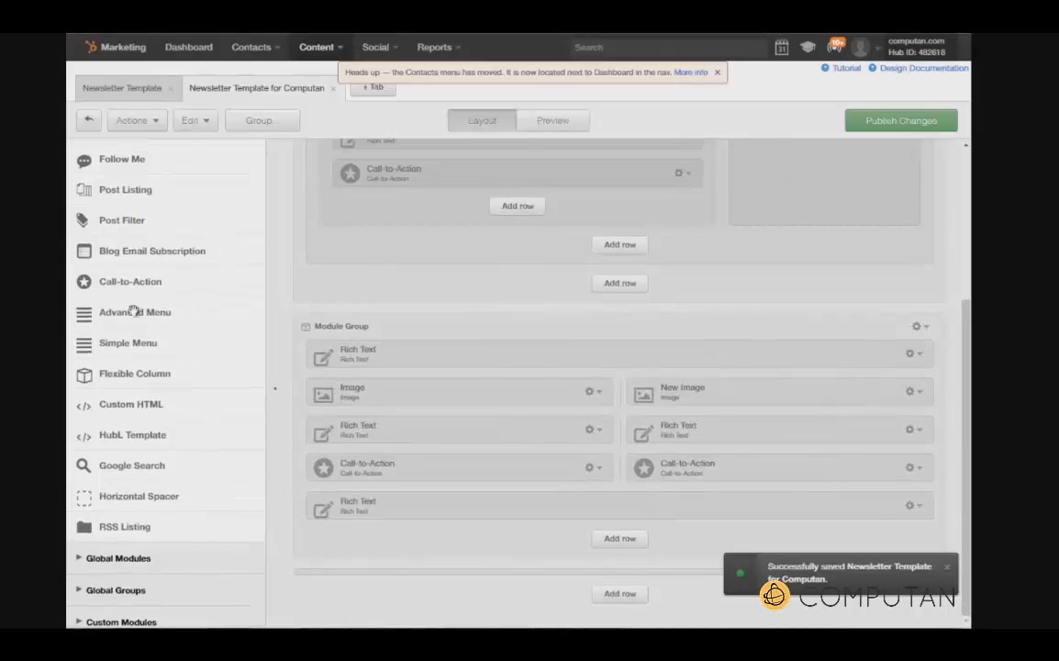
scroll(134, 312, up, 5)
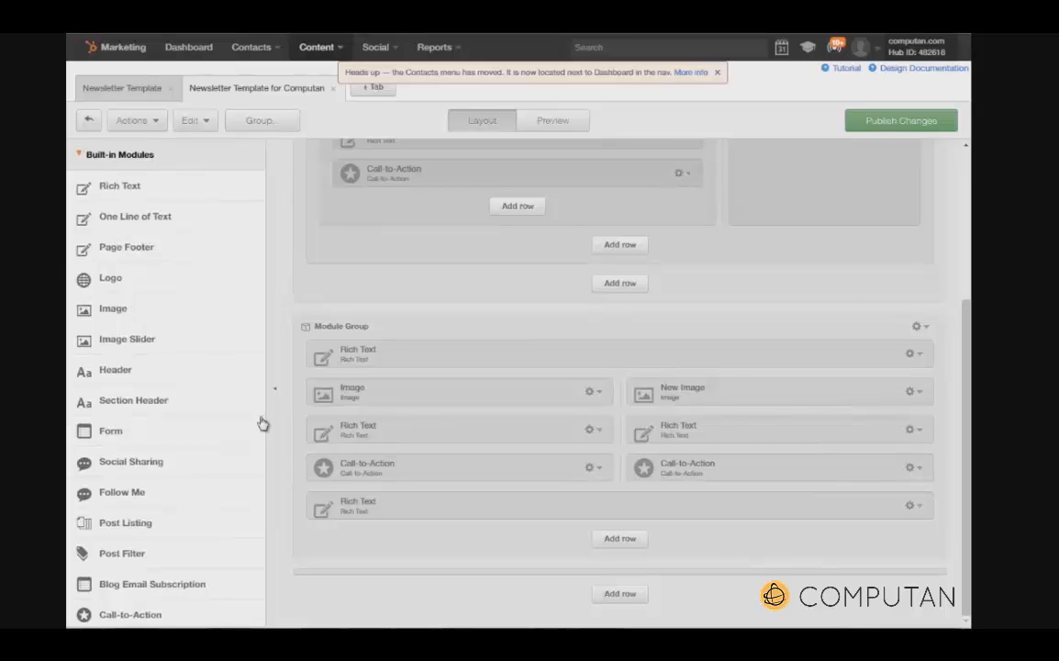
drag(262, 423, 472, 598)
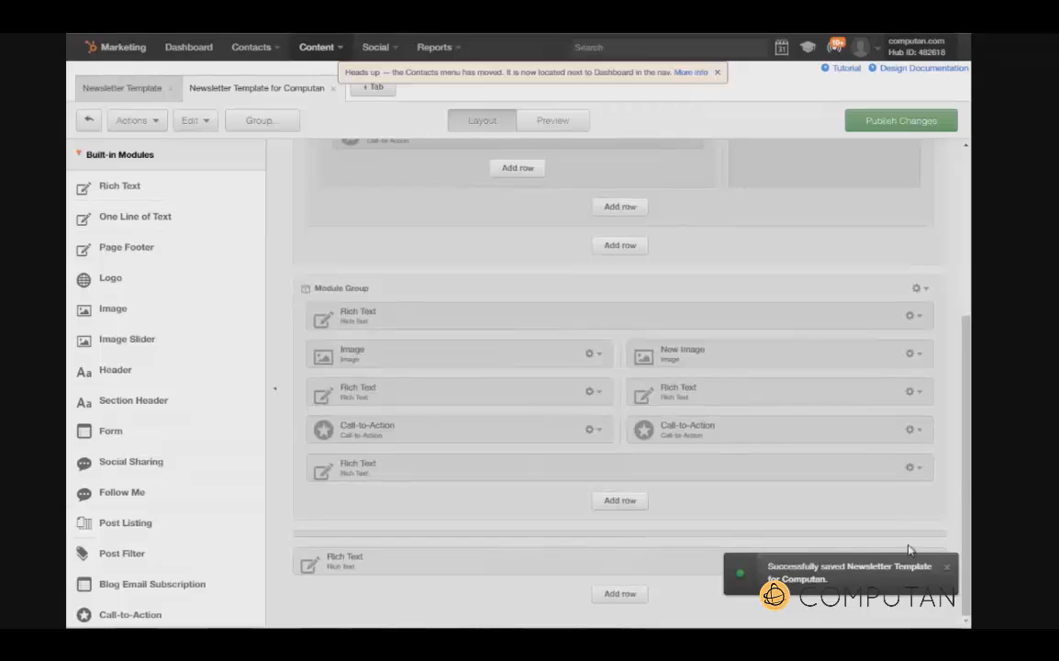
Label the new Rich Text module CTA and replace its source code with the centred, linked Footer-CTA.jpg image.
click(926, 562)
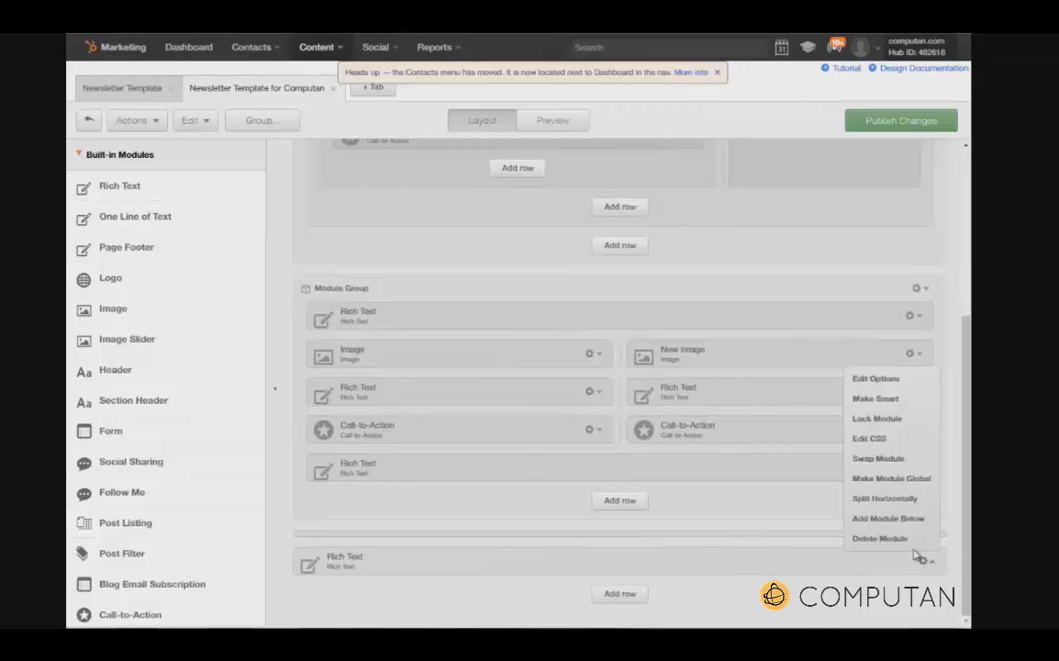
click(861, 379)
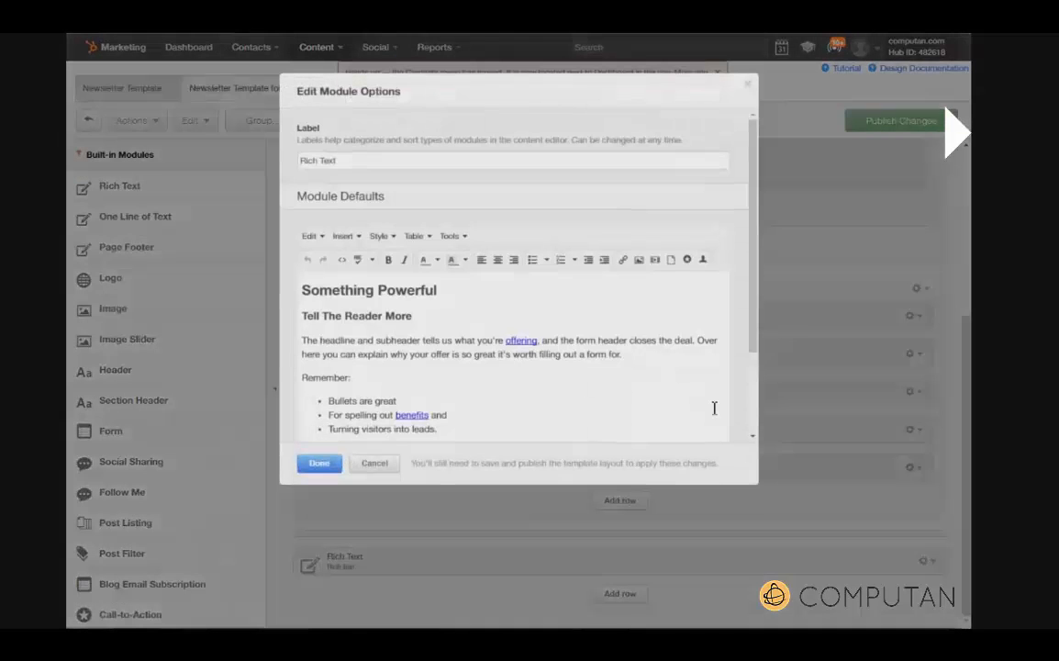
triple_click(359, 161)
text(C)
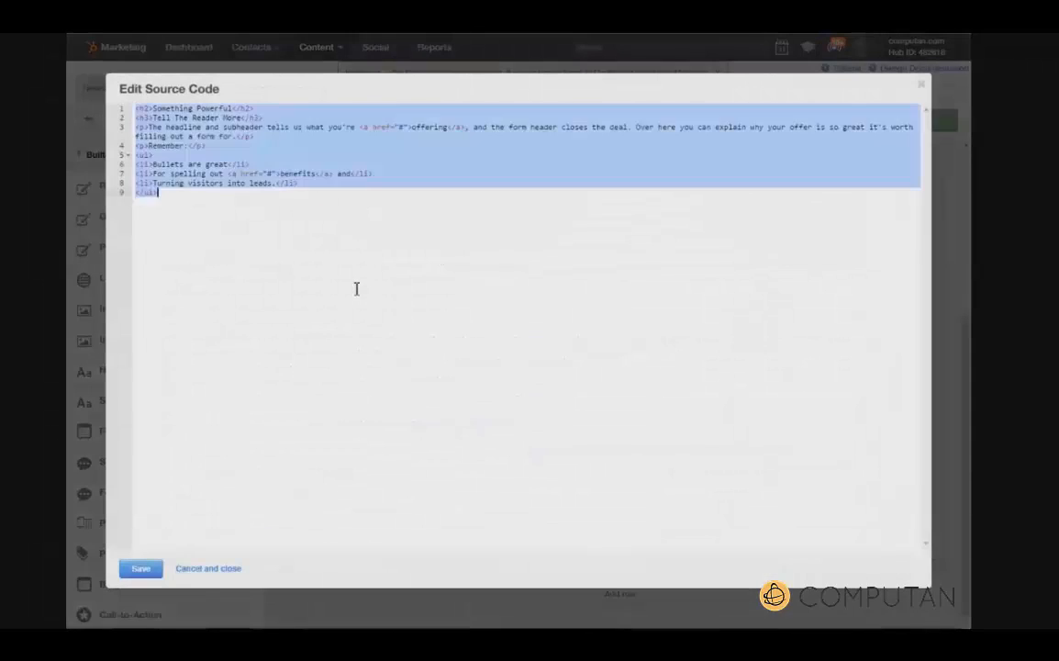
key(ctrl+v)
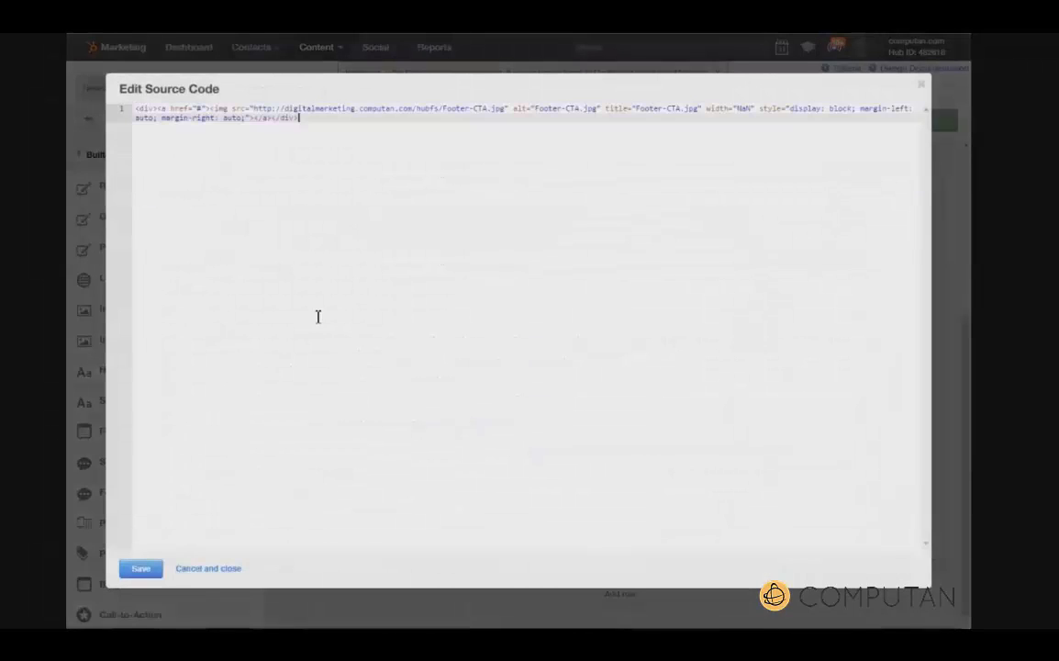
click(141, 568)
click(320, 463)
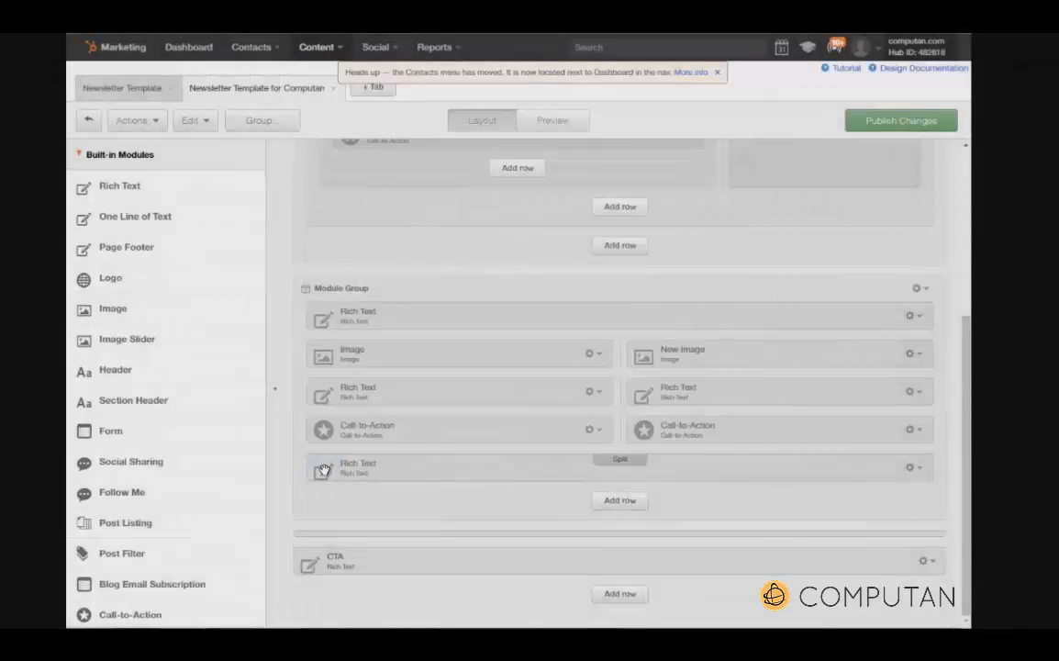
Preview the template to check the footer call-to-action image and the dark side borders around it, and return to the layout.
scroll(443, 431, up, 2)
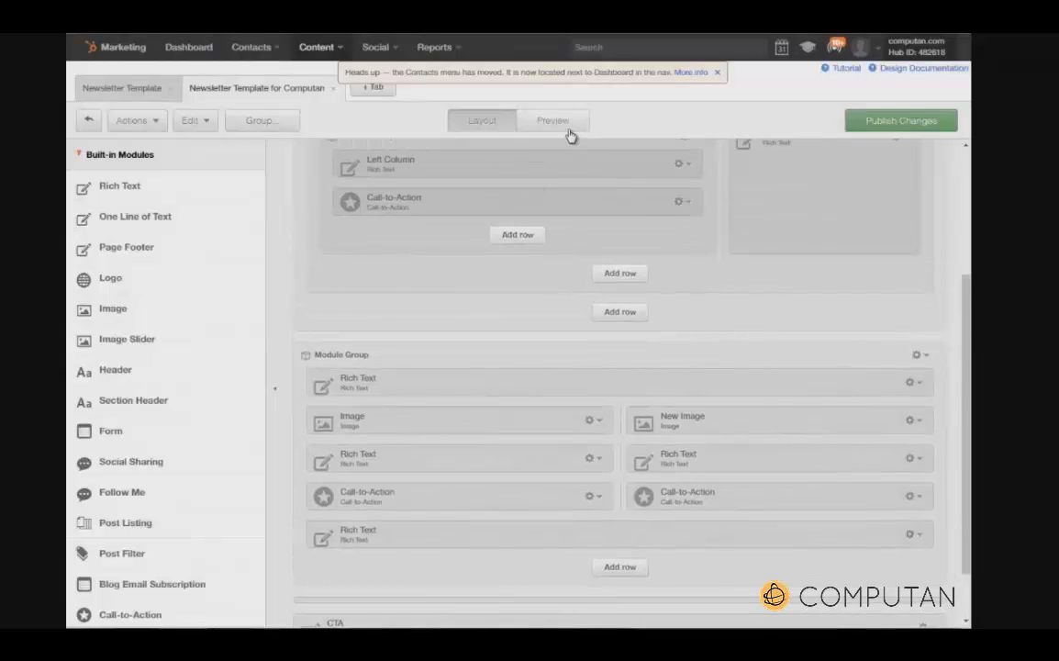
click(562, 125)
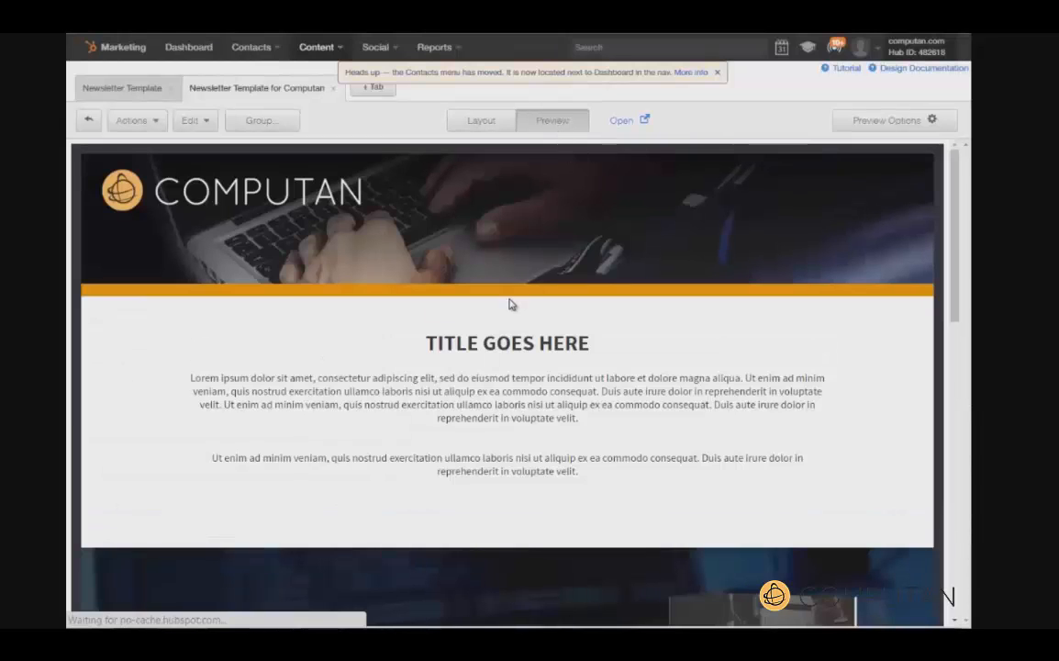
scroll(509, 303, down, 3)
scroll(510, 304, down, 6)
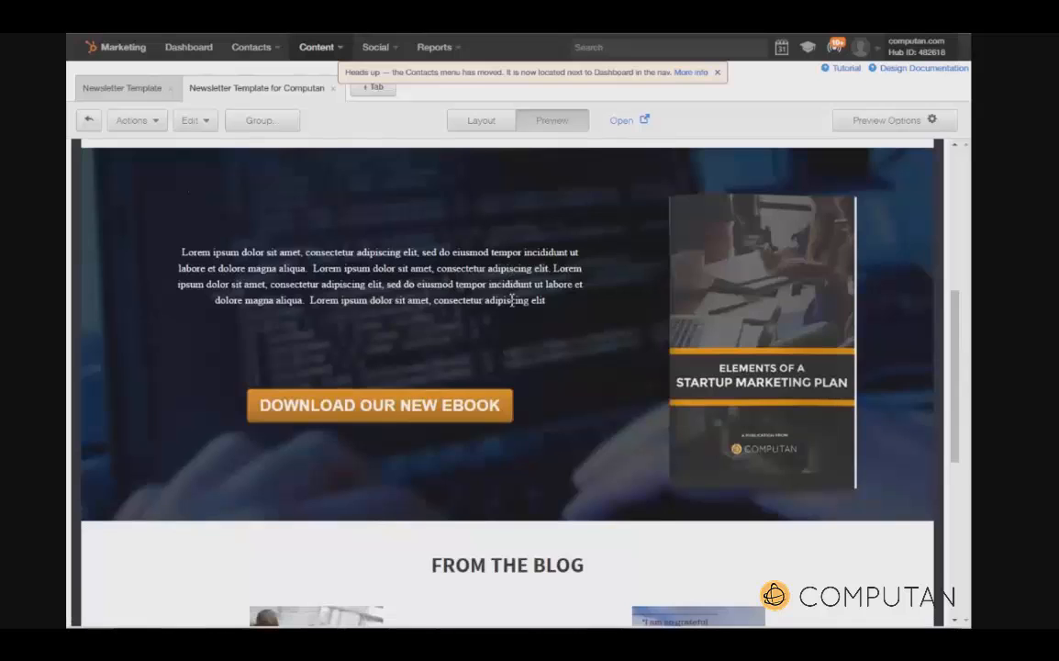
scroll(511, 304, down, 2)
scroll(510, 304, down, 8)
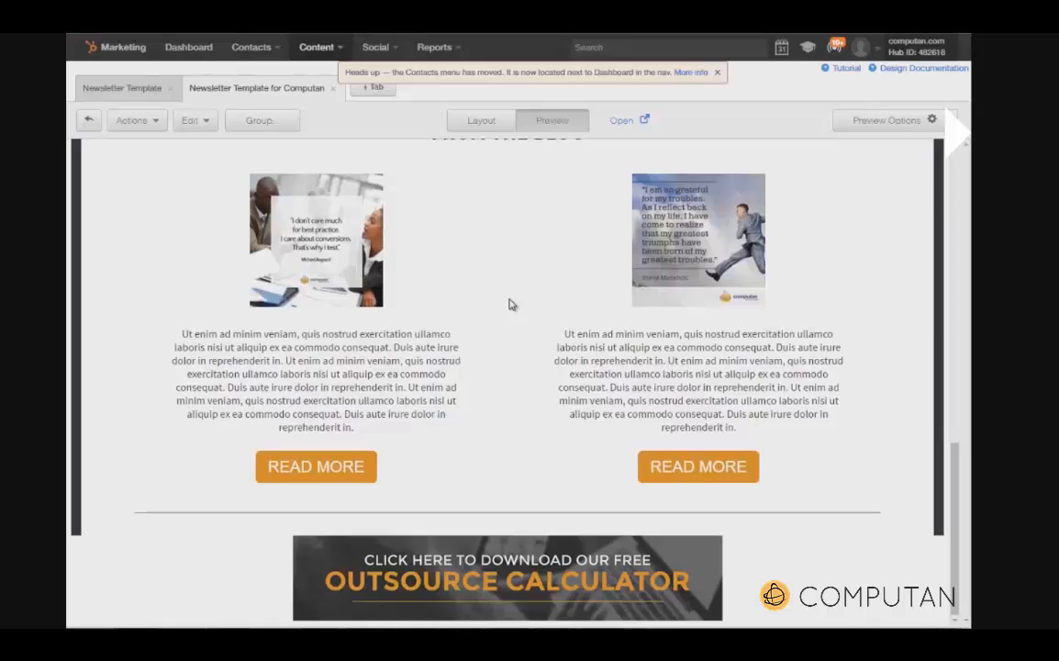
scroll(511, 303, up, 3)
scroll(511, 303, down, 3)
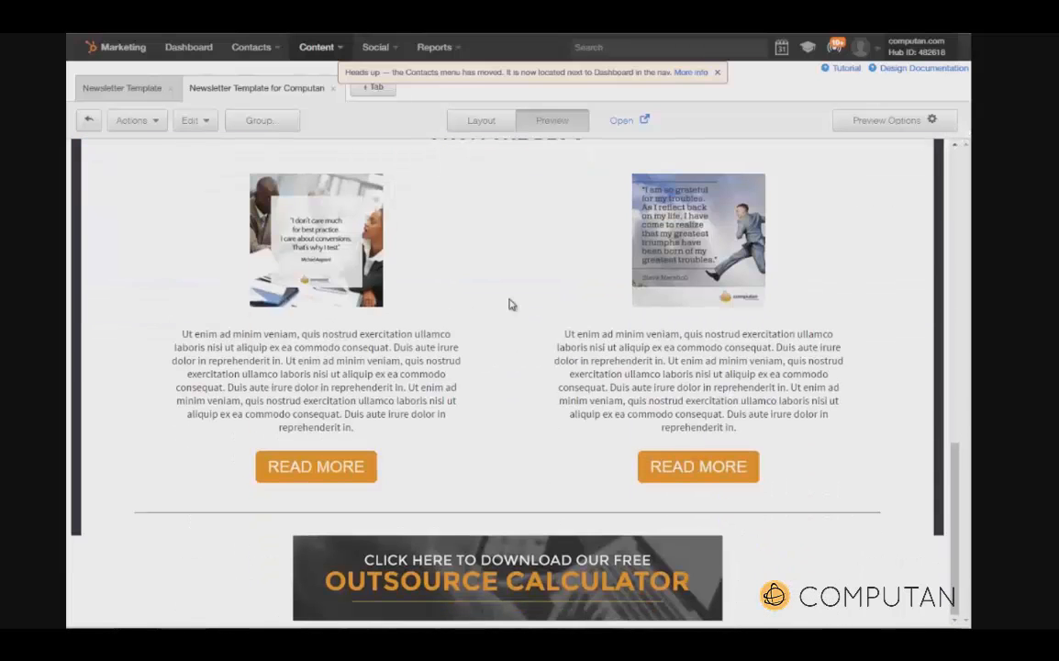
scroll(508, 303, up, 5)
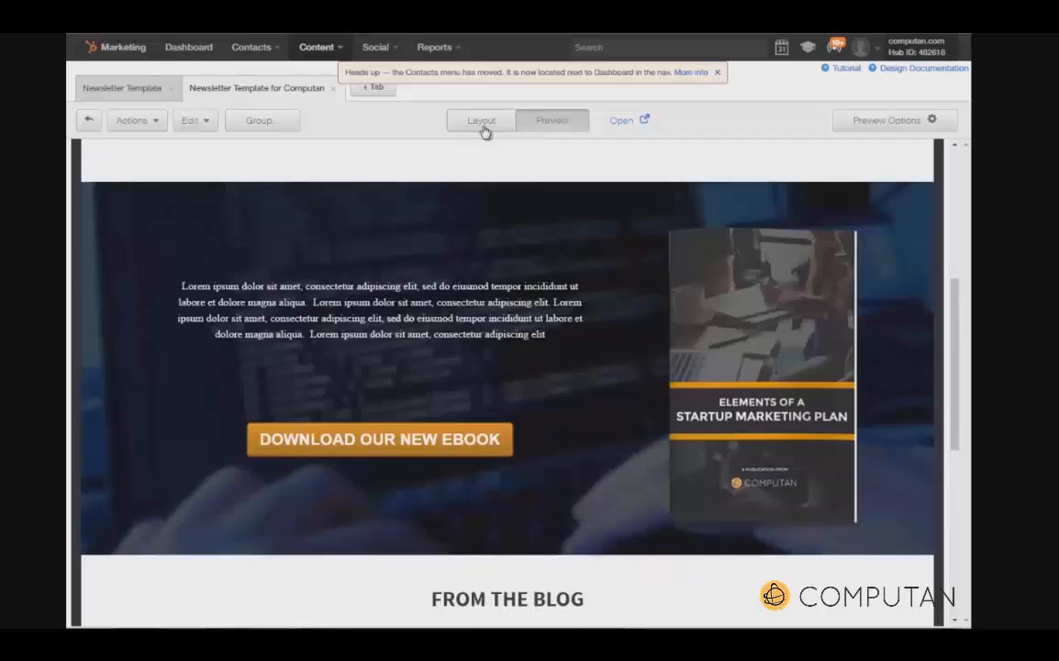
click(484, 129)
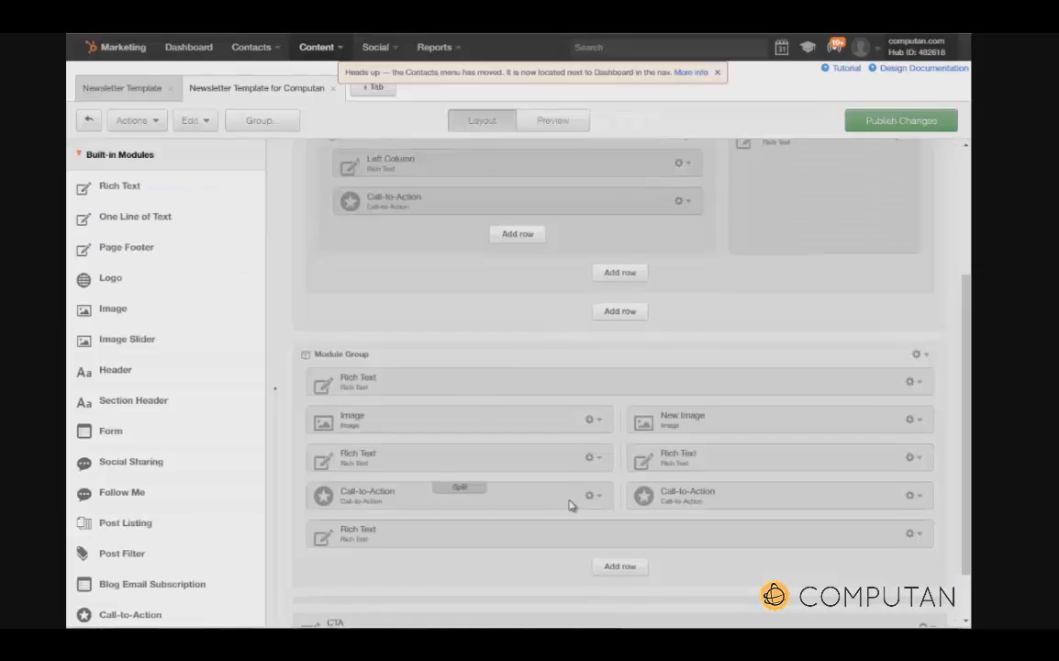
Add custom inline CSS to the footer CTA module, giving it solid 15px #2e2e37 borders on its top, bottom, left and right.
scroll(570, 501, down, 2)
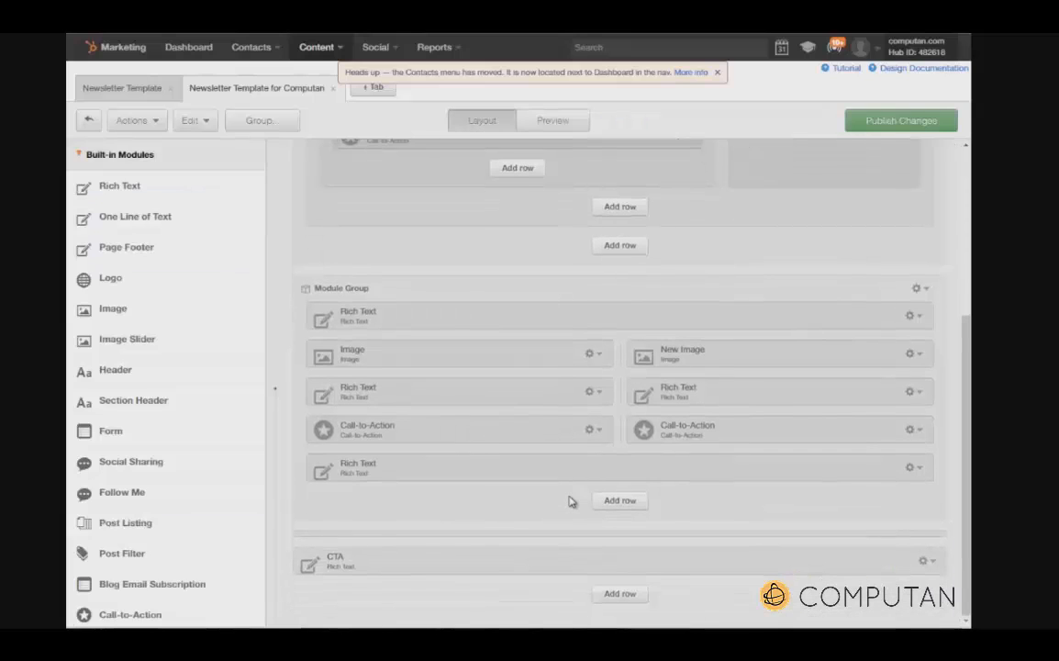
click(924, 561)
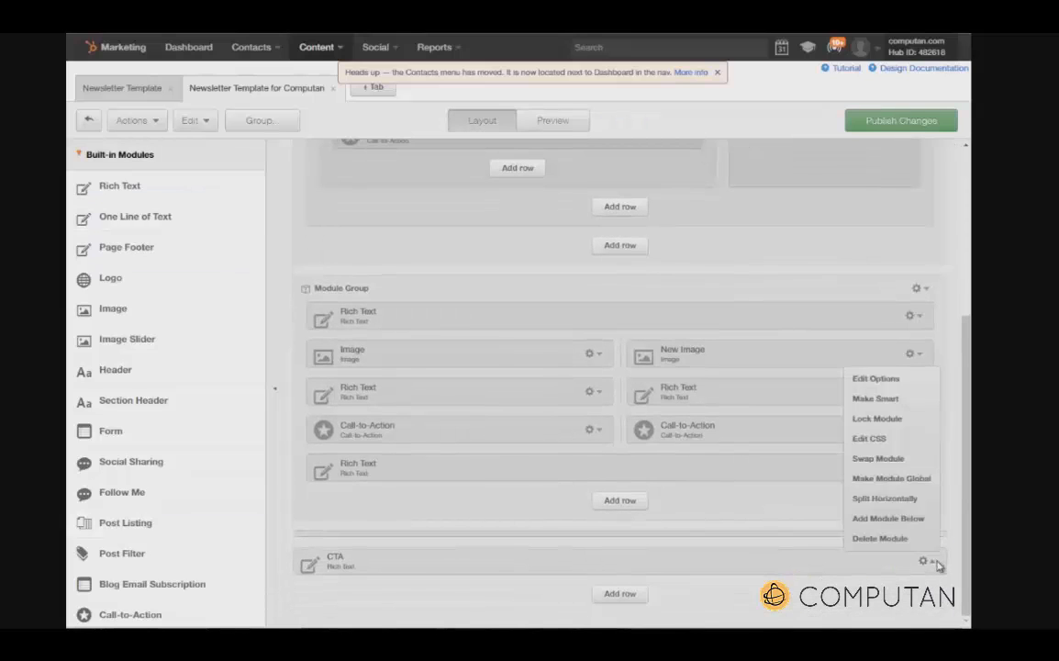
click(886, 437)
click(493, 247)
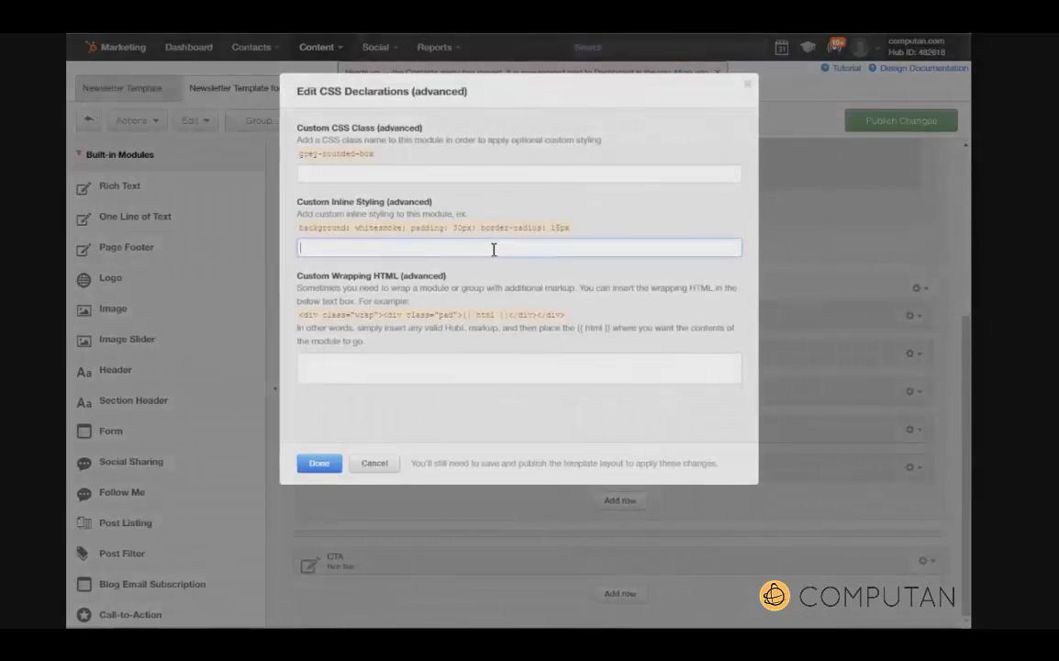
text(border-top:solid 15px #2e2e37; border-bottom:solid 15px #2e2e37; border-left:solid 15px #2e2e37; border-right:solid 15px #2e2e37; padding: 30px 0;)
click(321, 464)
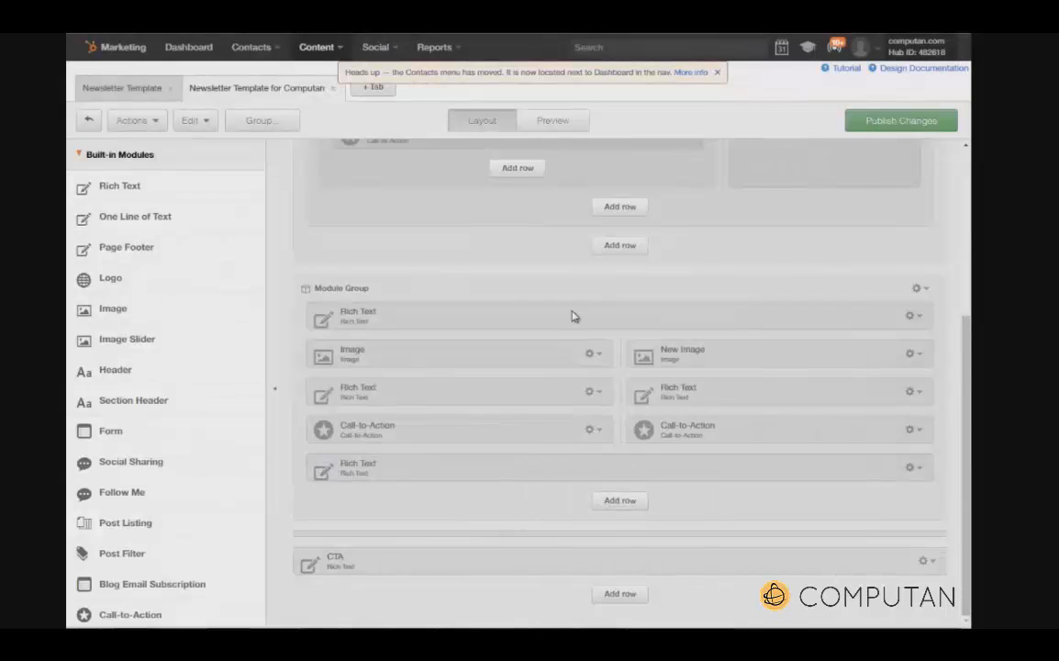
Preview the template again to check the footer borders, and open the preview in its own window to review the whole newsletter.
click(562, 127)
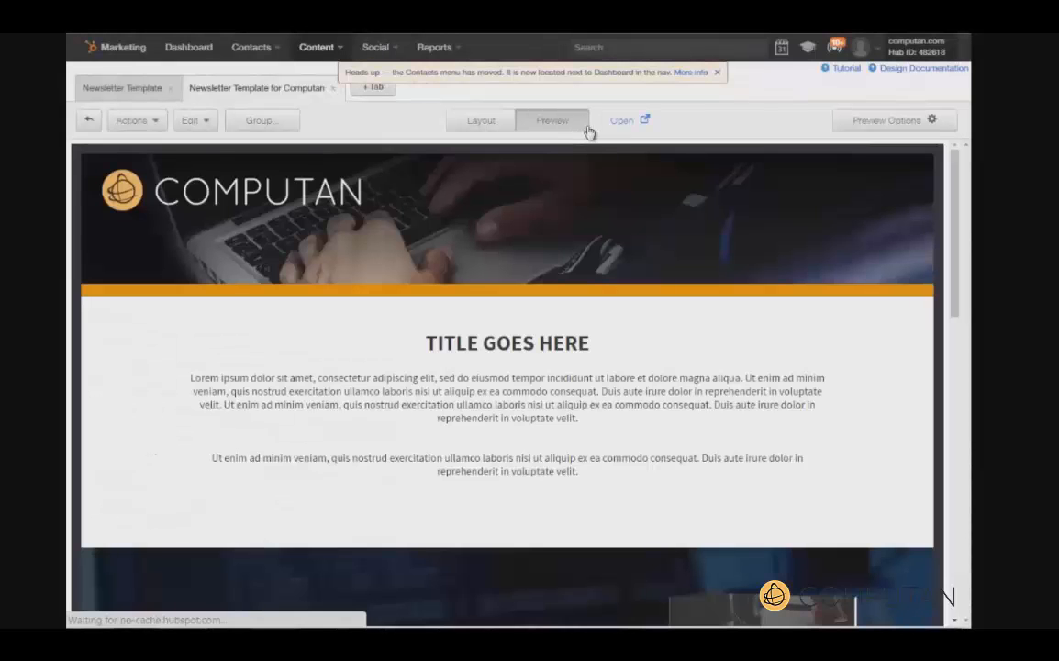
scroll(601, 272, down, 3)
scroll(600, 272, down, 15)
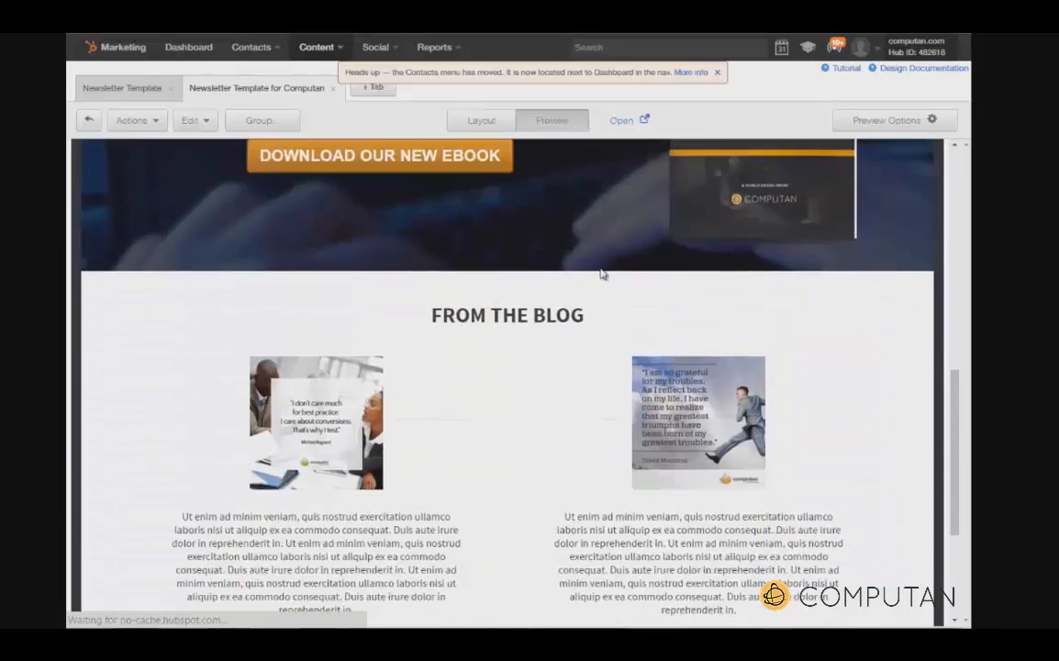
scroll(601, 273, up, 5)
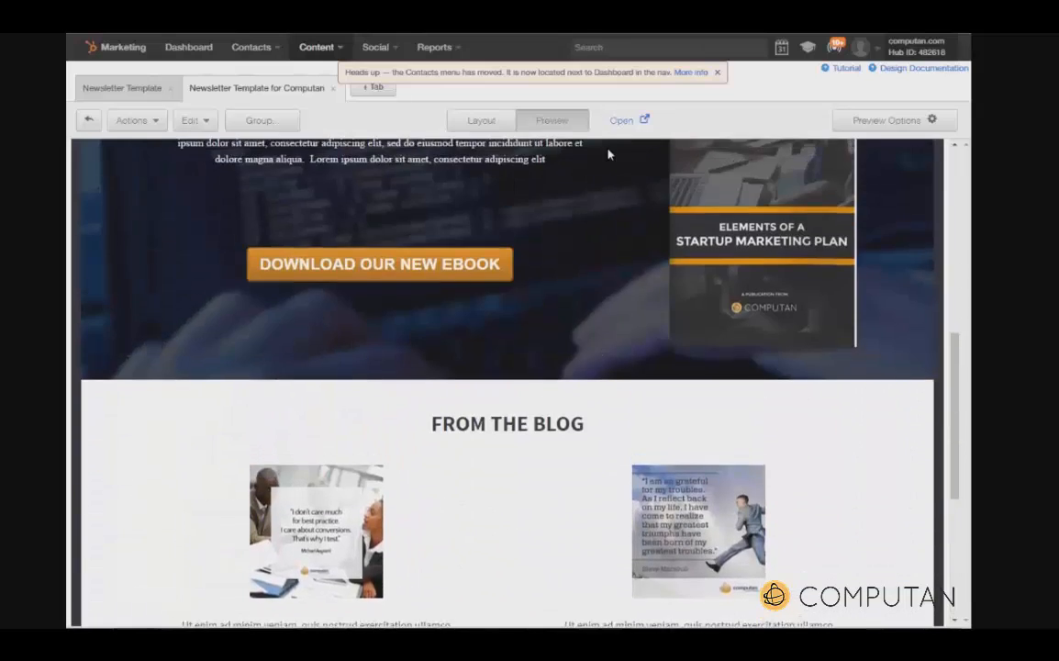
click(622, 121)
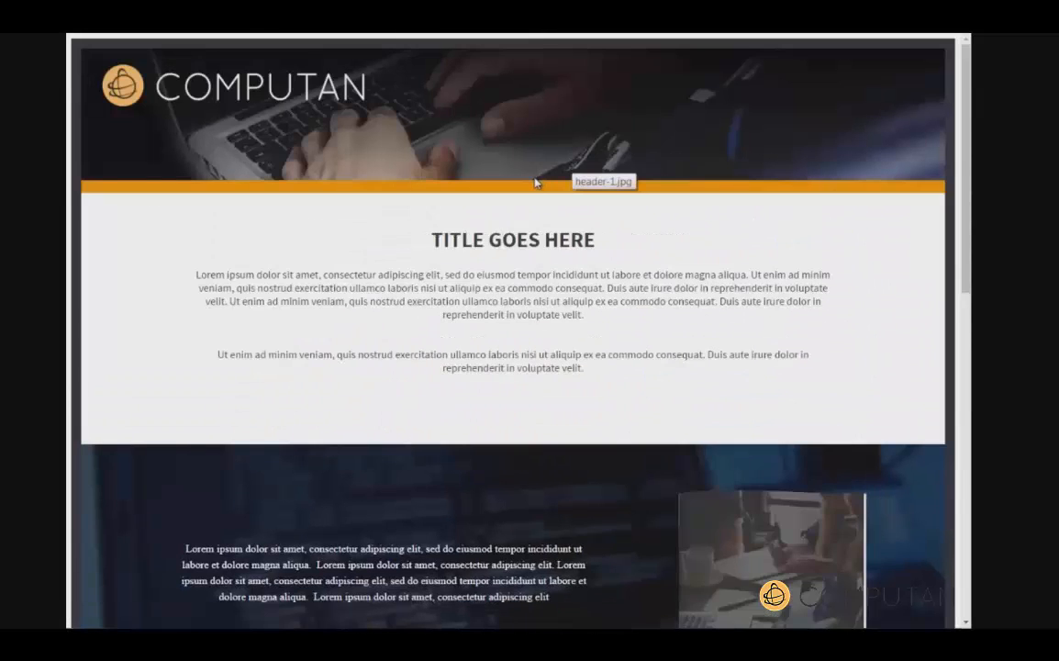
scroll(535, 182, down, 2)
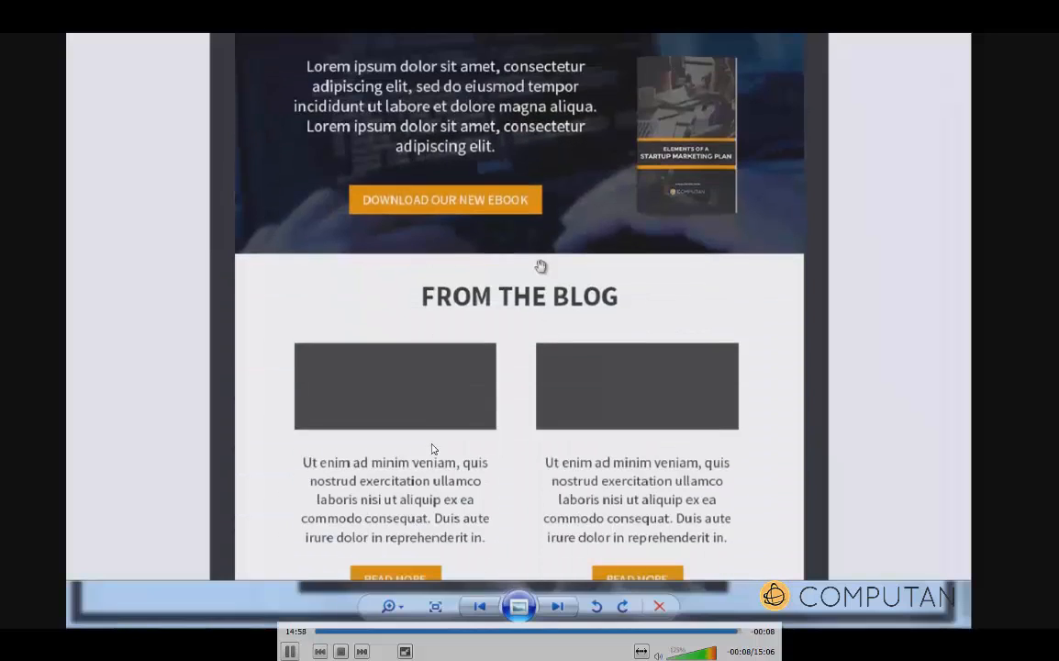
click(541, 269)
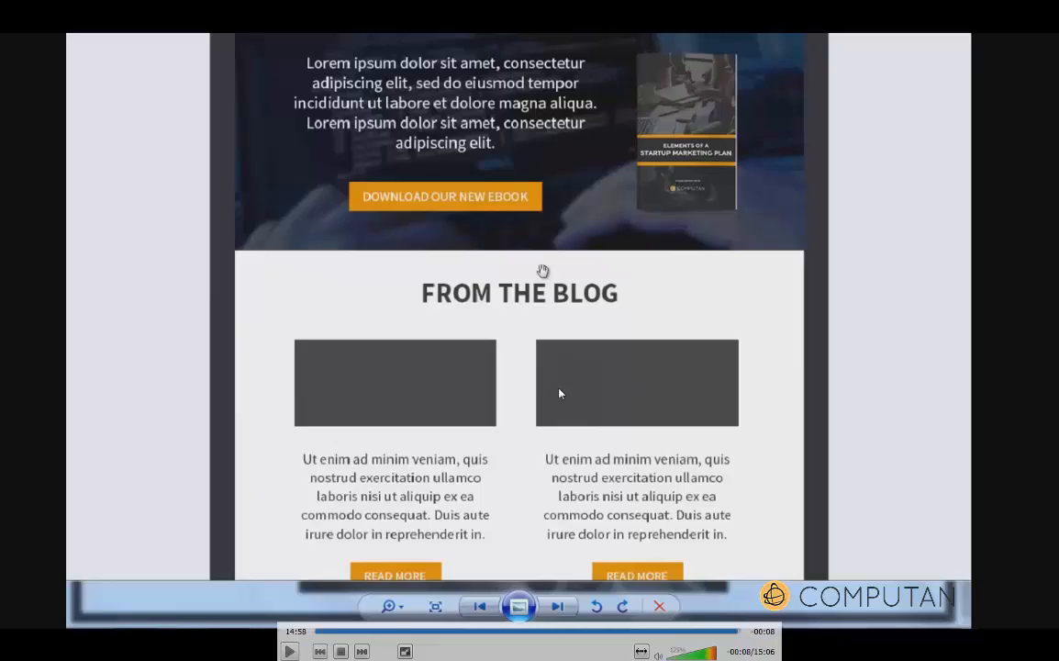
click(289, 650)
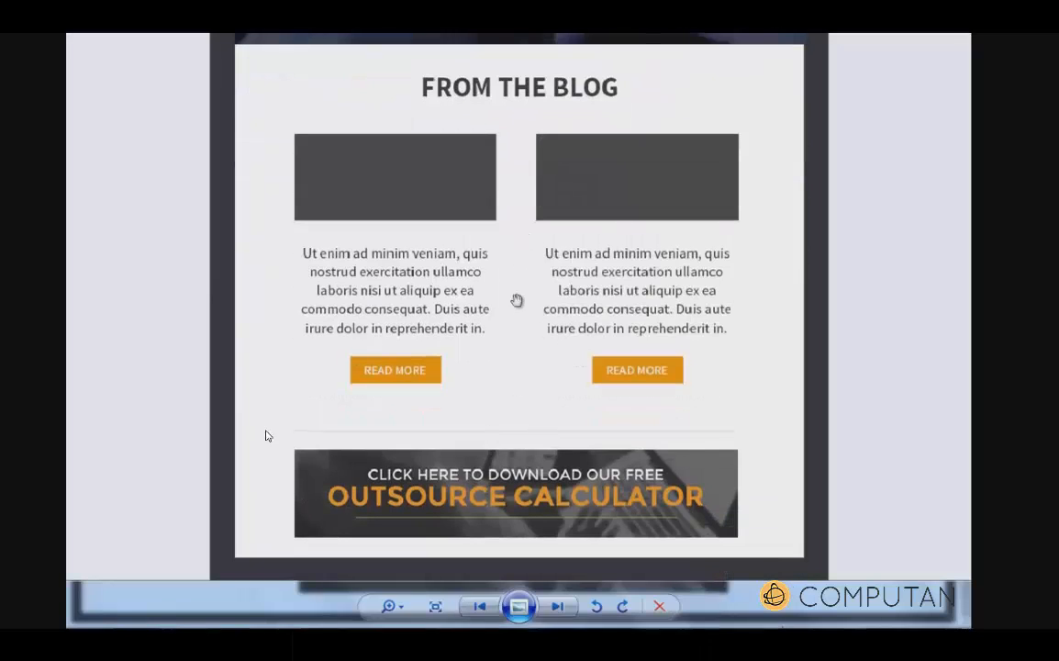